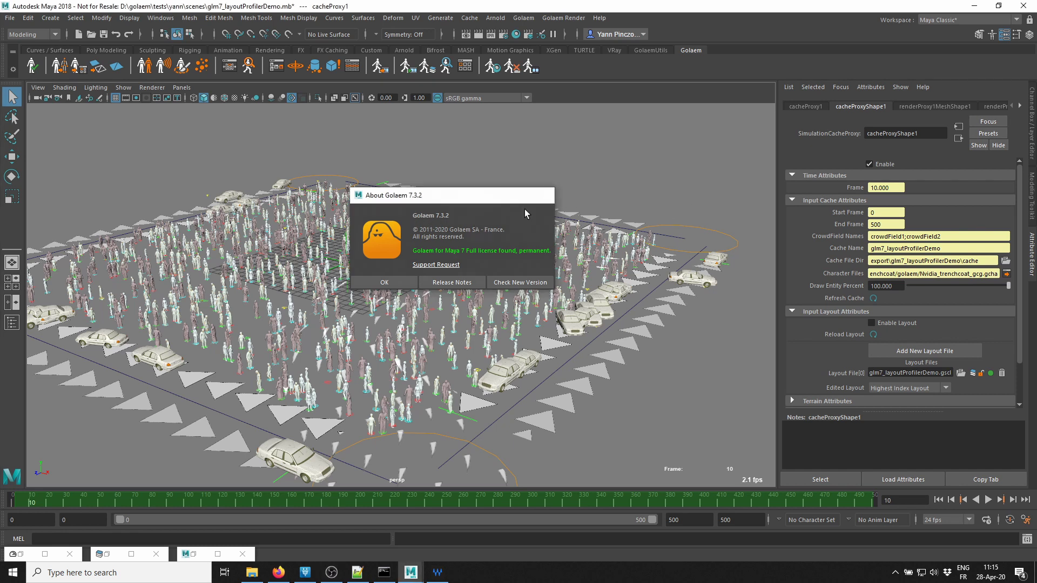
- Dismiss the Golaem version information, play the crowd cache without layout from its first frame, and return to frame 10
{"action": "left_click", "coordinate": [542, 195]}
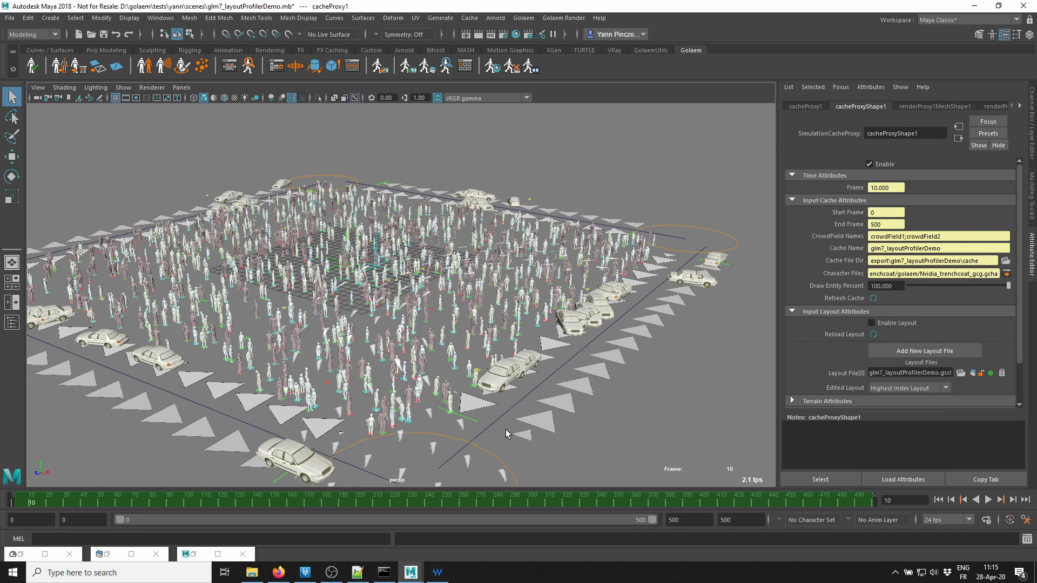
{"action": "left_click", "coordinate": [938, 500]}
{"action": "left_click", "coordinate": [988, 499]}
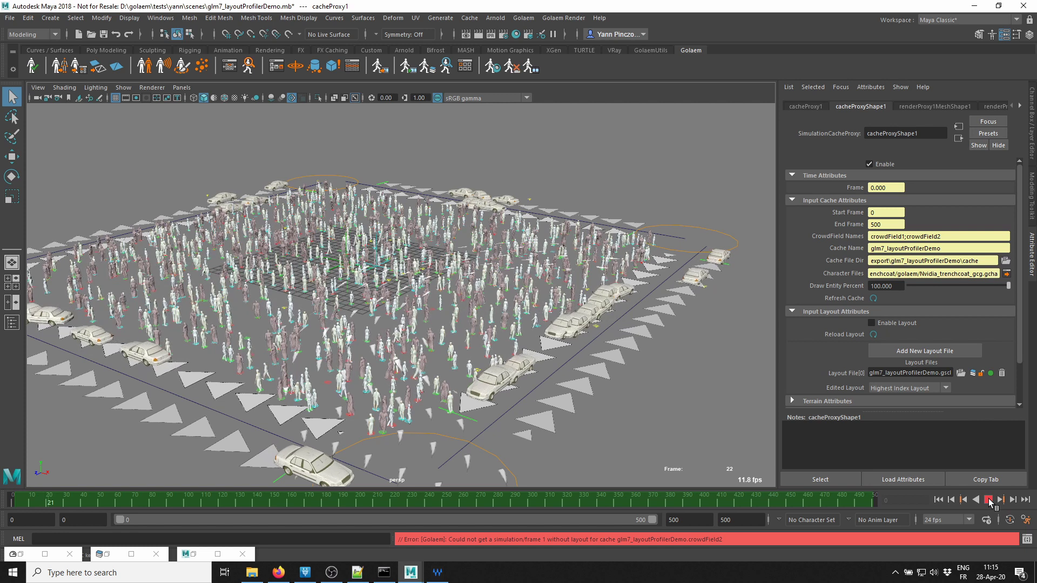
{"action": "left_click", "coordinate": [988, 500]}
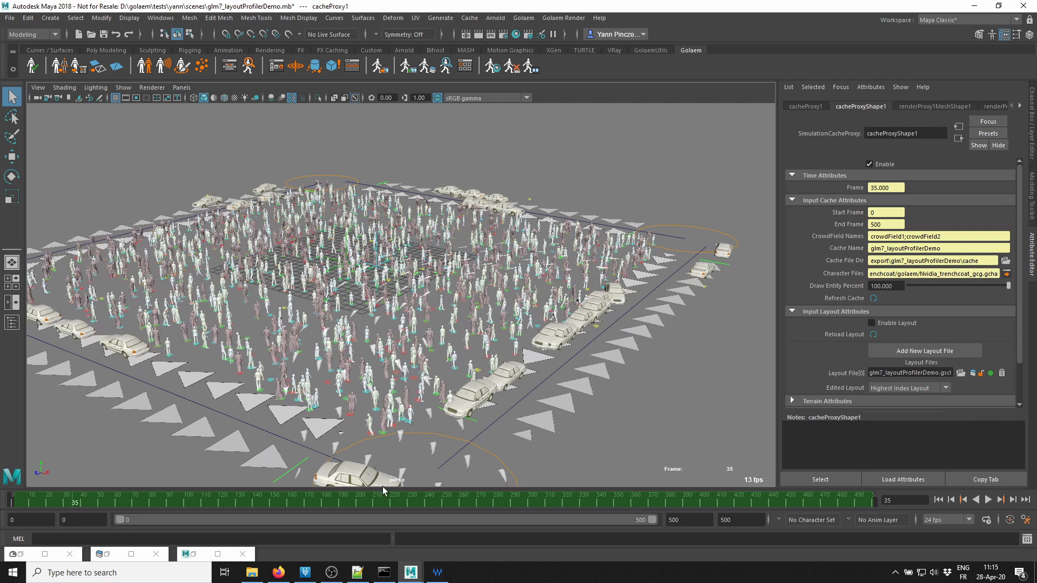
{"action": "left_click", "coordinate": [32, 502]}
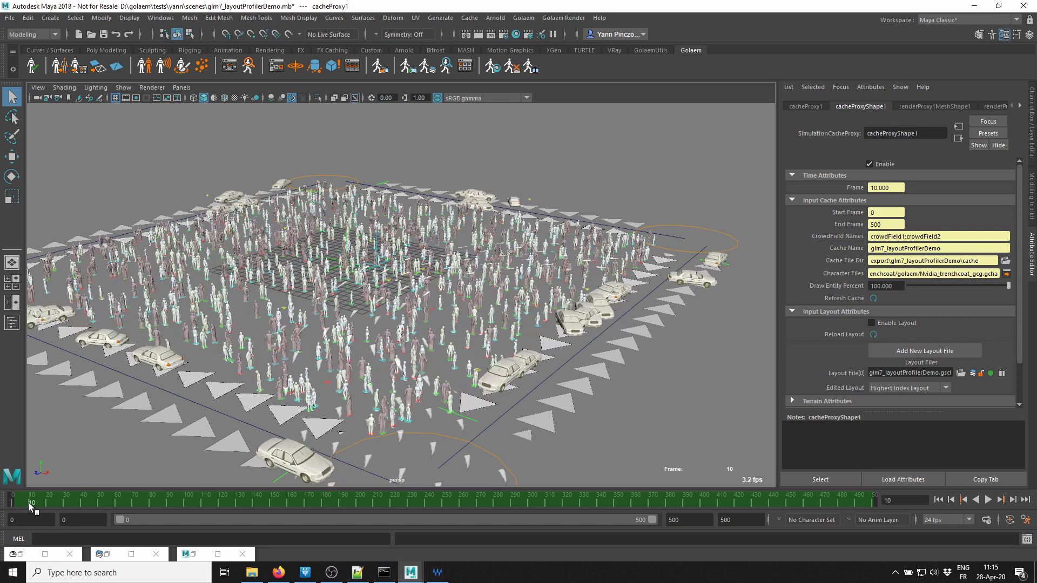
- Enable the layout on cacheProxyShape1 and look over its node graph in the Golaem Layout Editor
{"action": "left_click", "coordinate": [190, 554]}
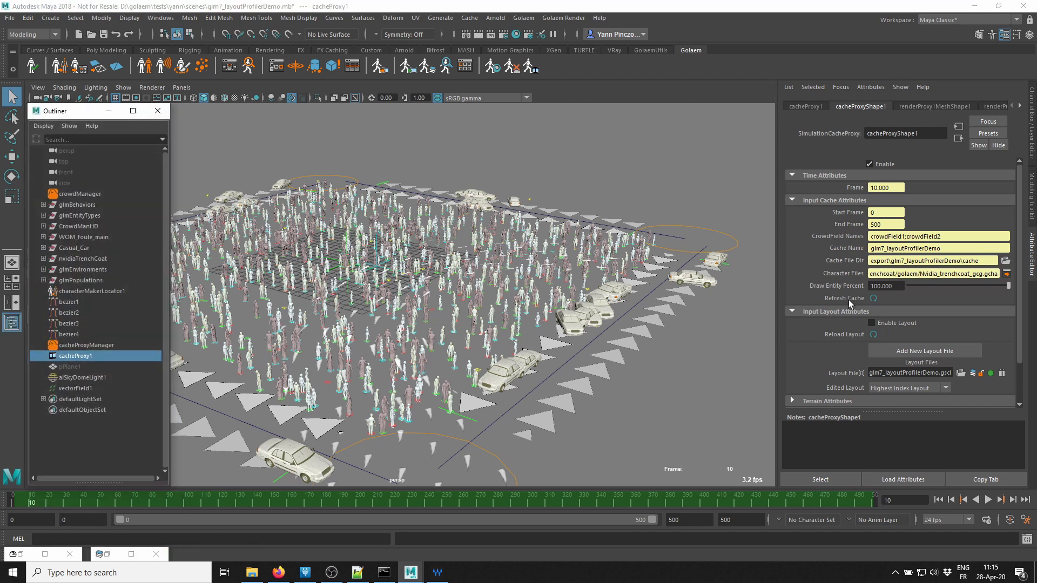
{"action": "left_click", "coordinate": [880, 324]}
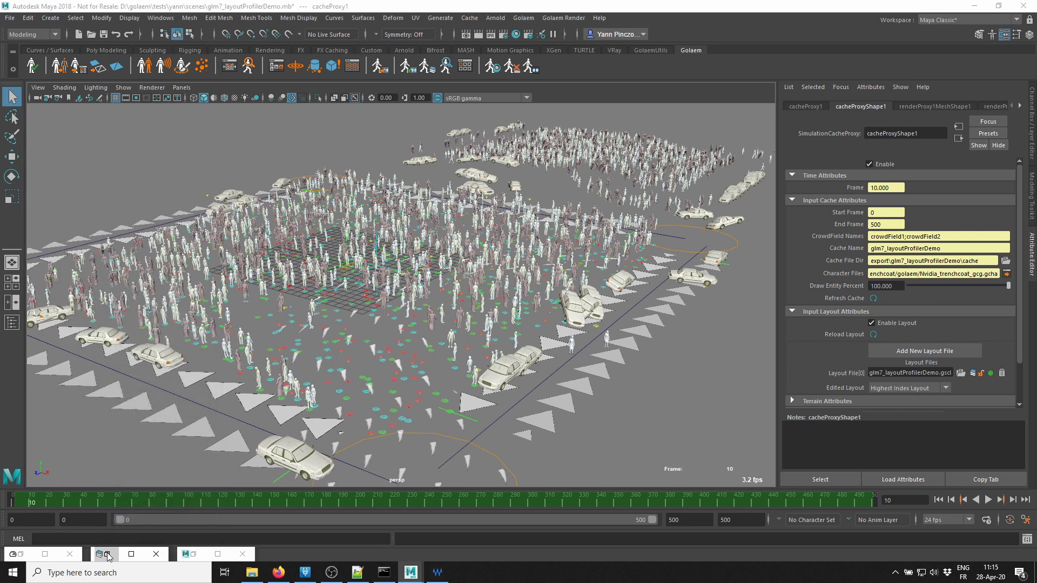
{"action": "scroll", "coordinate": [286, 359], "scroll_direction": "down", "scroll_amount": 4}
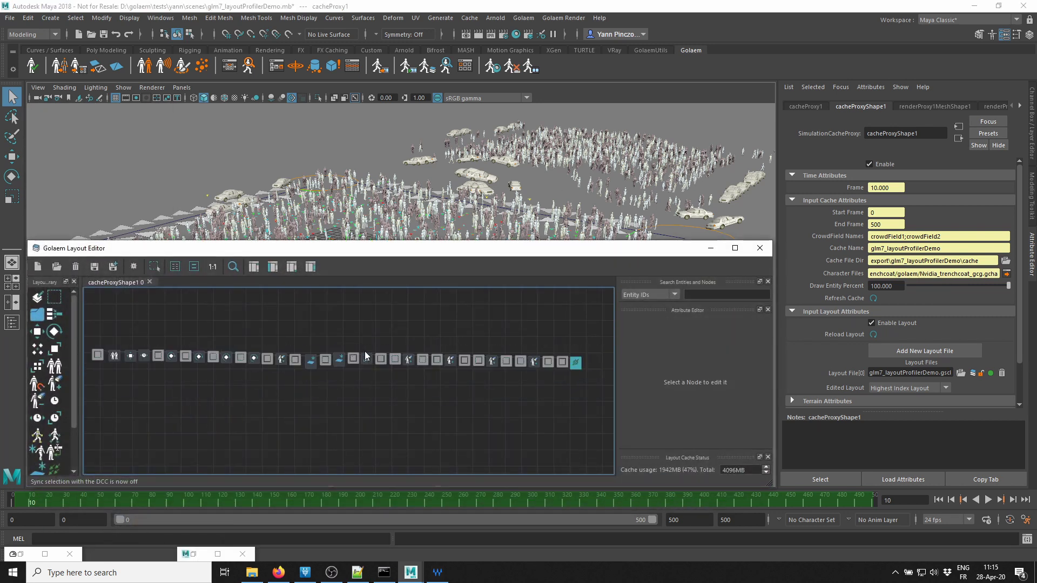
{"action": "scroll", "coordinate": [303, 354], "scroll_direction": "up", "scroll_amount": 2}
{"action": "left_click", "coordinate": [710, 248]}
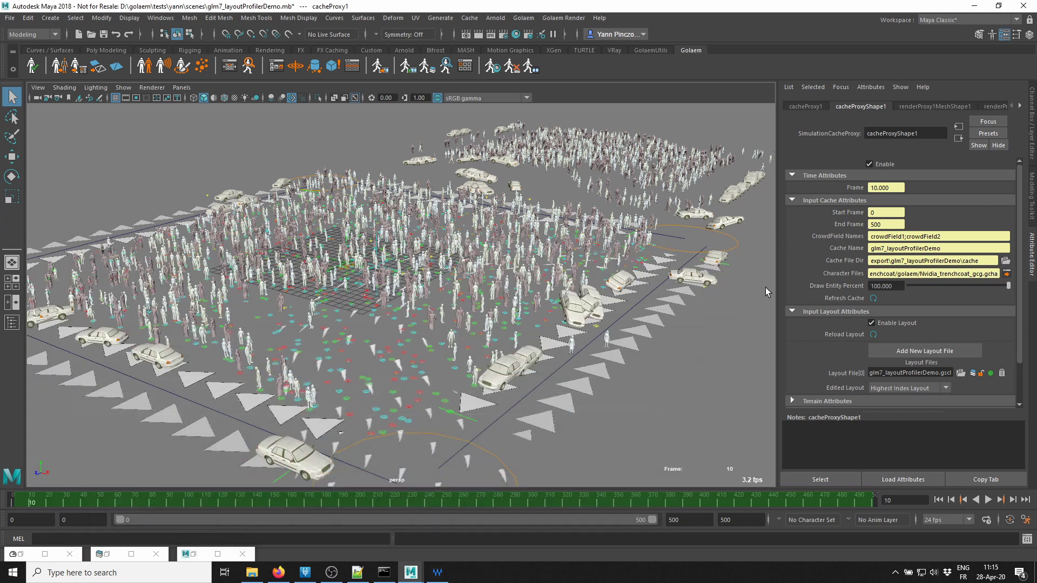
- Play the crowd with its layout enabled from the first frame, stop playback and return to frame 10
{"action": "left_click", "coordinate": [942, 502]}
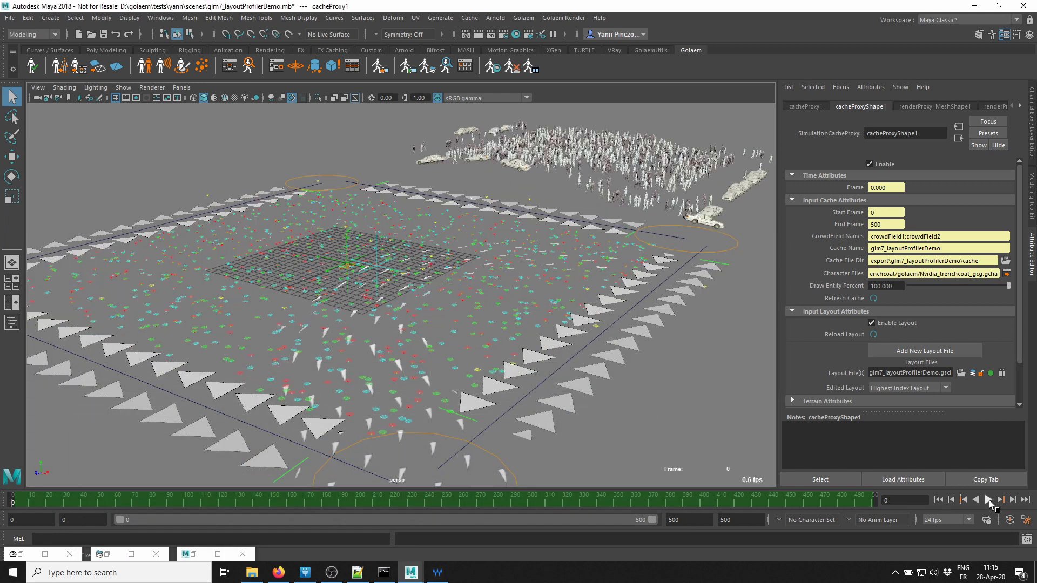
{"action": "left_click", "coordinate": [990, 500]}
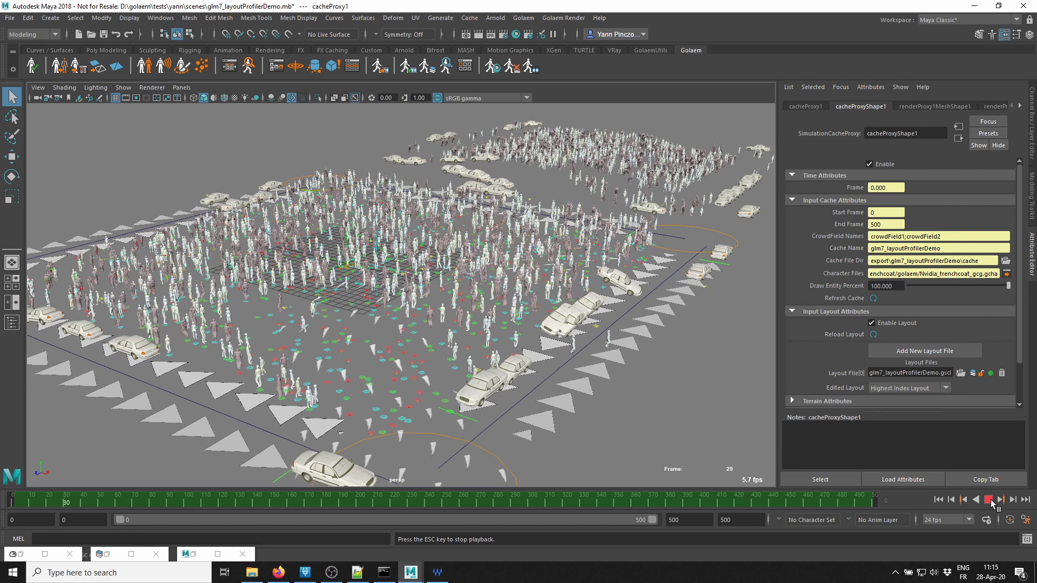
{"action": "left_click", "coordinate": [989, 500]}
{"action": "left_click", "coordinate": [30, 503]}
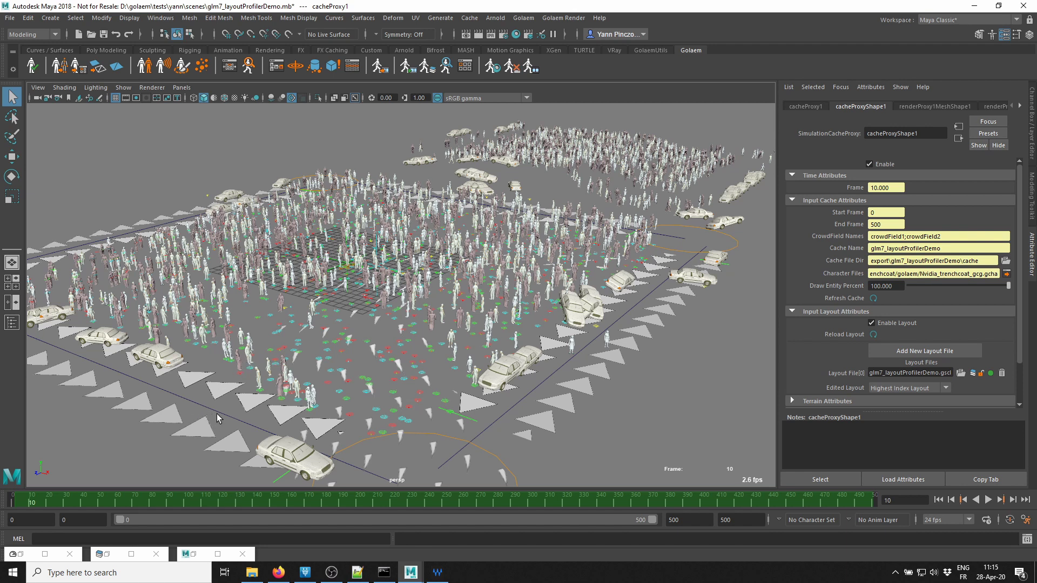
- Record a Golaem Performance Profiler session covering a simulation cache refresh at frame 10 and stepping forward to frame 12
{"action": "left_click", "coordinate": [20, 554]}
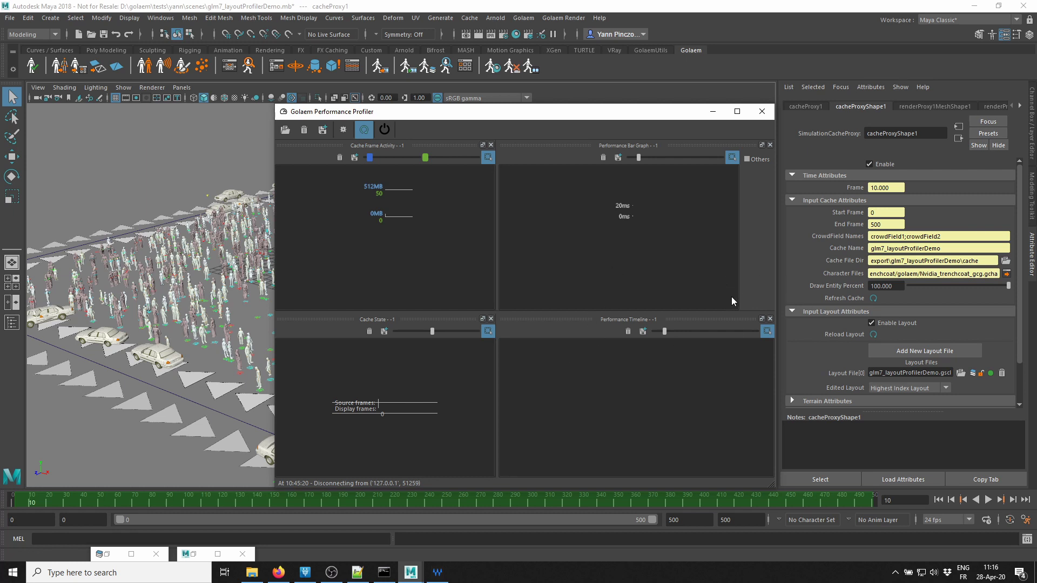
{"action": "left_click", "coordinate": [385, 129]}
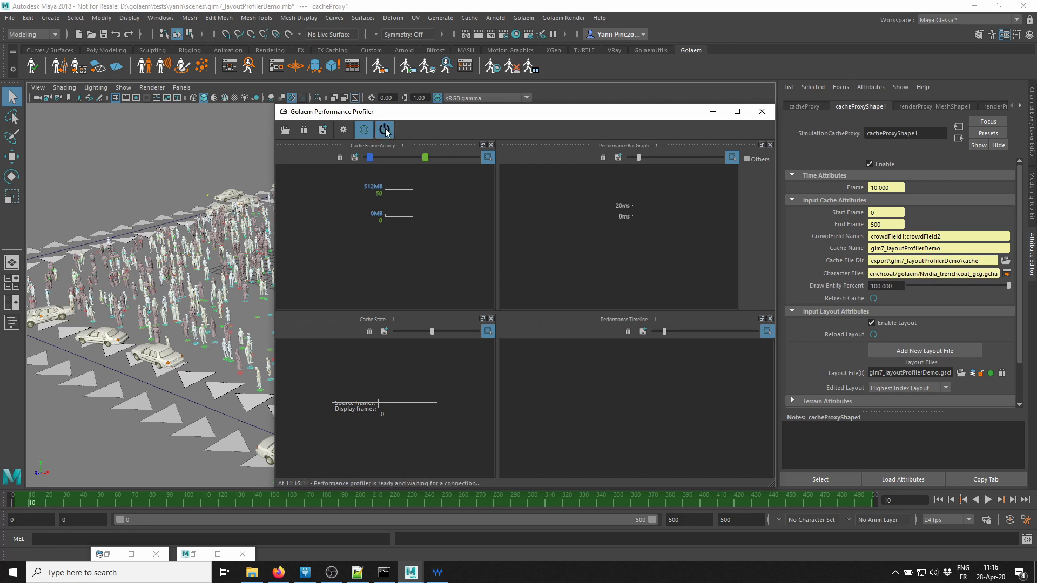
{"action": "left_click", "coordinate": [874, 299]}
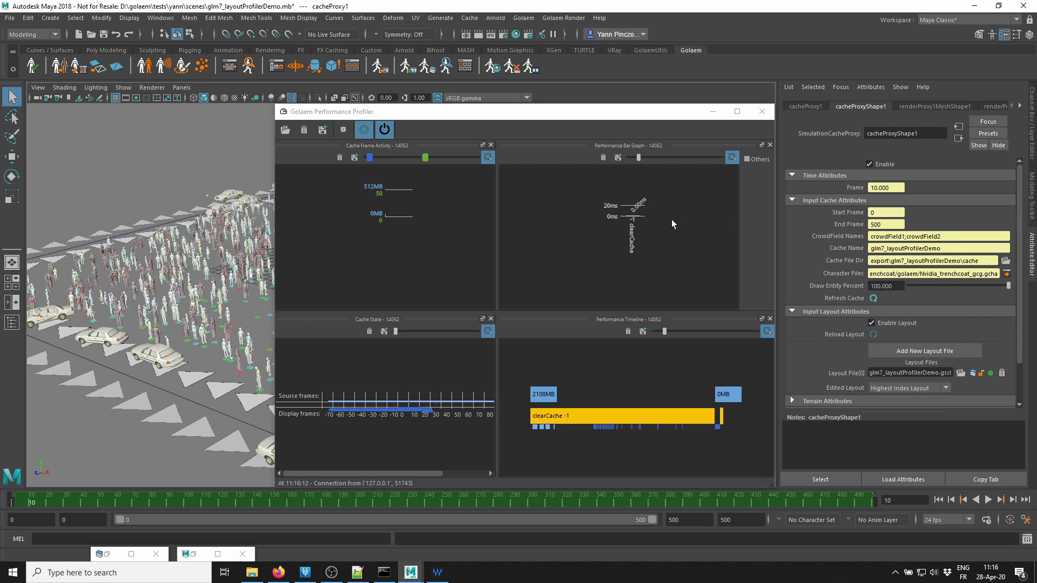
{"action": "left_click", "coordinate": [874, 298]}
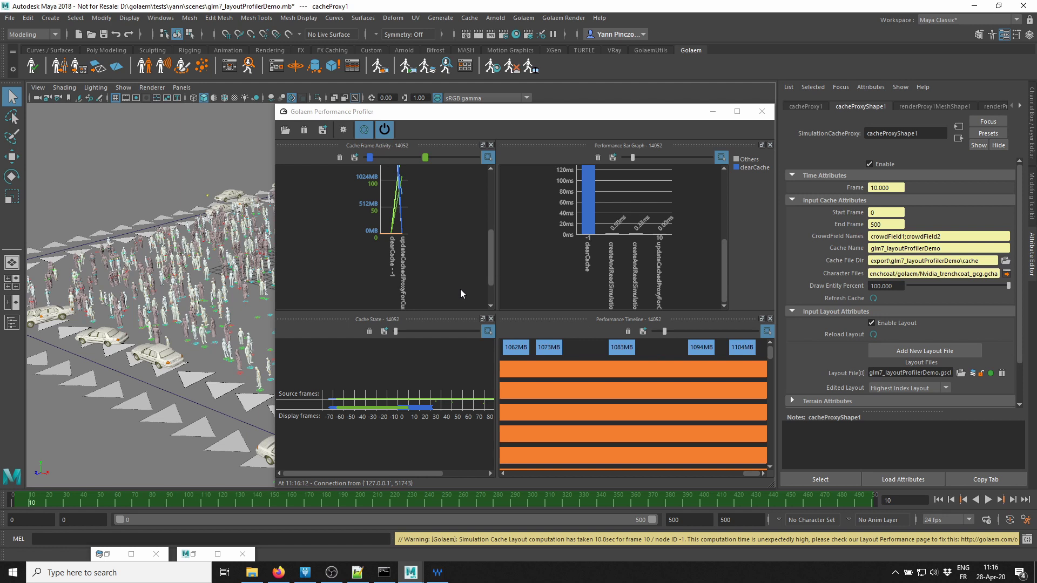
{"action": "left_click", "coordinate": [1013, 501]}
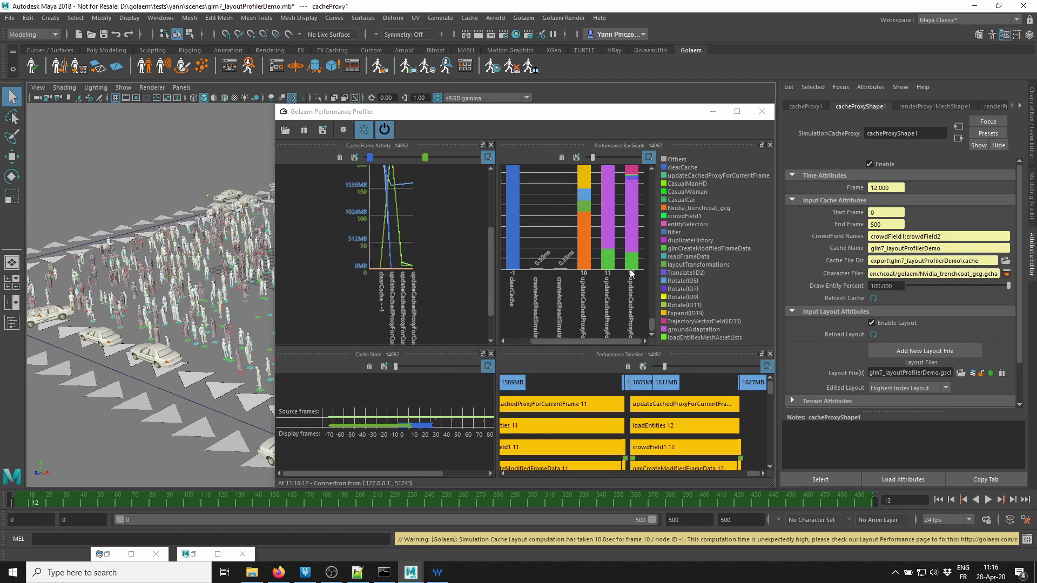
{"action": "left_click", "coordinate": [386, 129]}
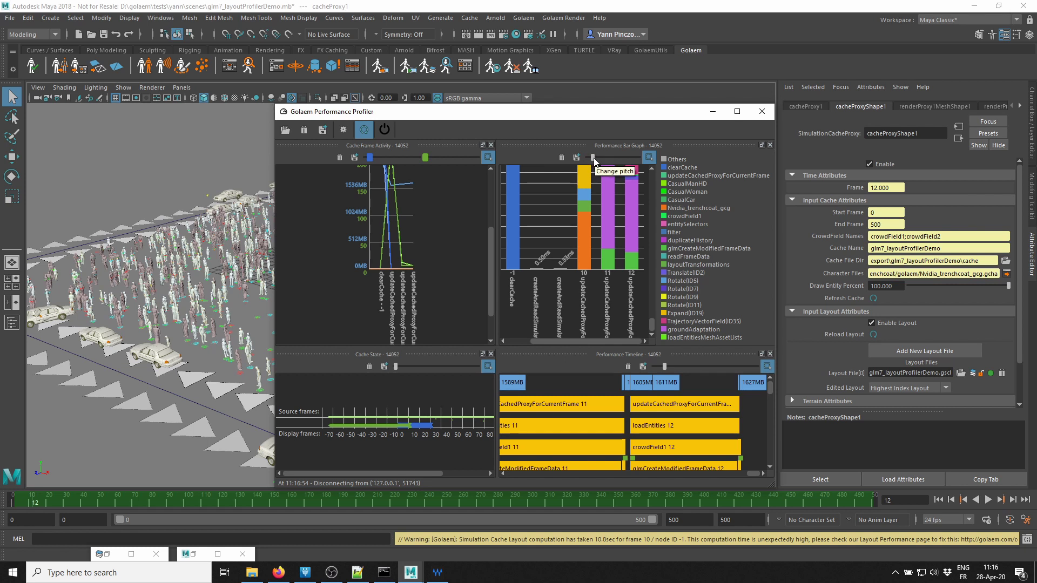
- Reduce the Performance Bar Graph's pitch to fit frame 10's whole bar and examine its segments
{"action": "left_click_drag", "start_coordinate": [593, 160], "coordinate": [588, 157]}
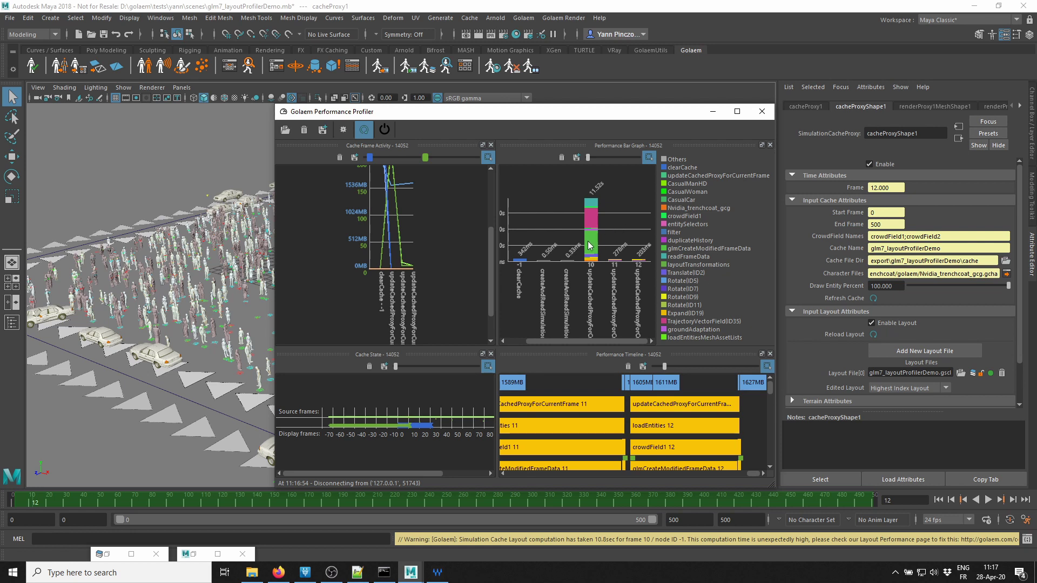
{"action": "mouse_move", "coordinate": [593, 243]}
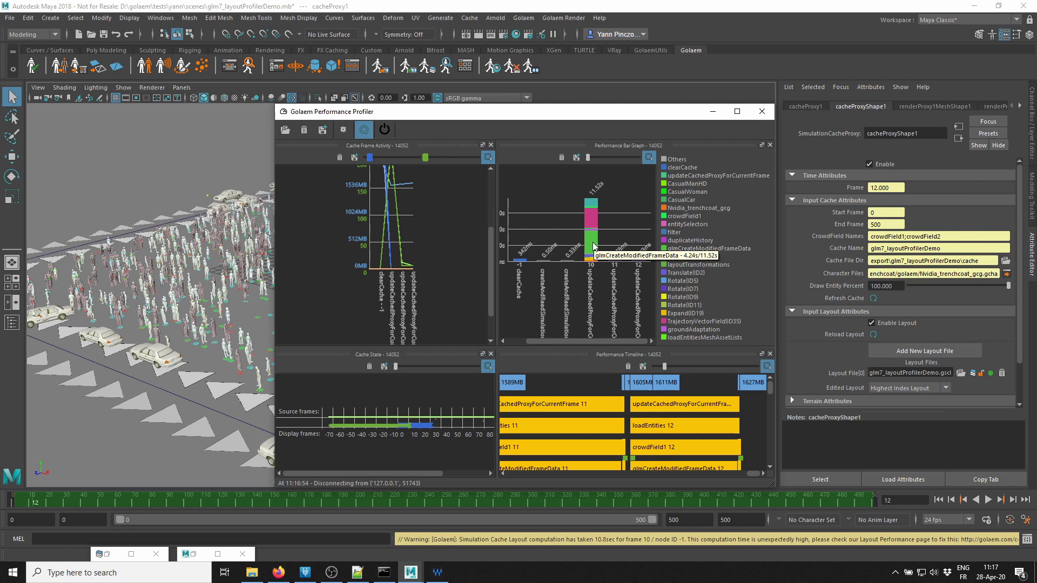
{"action": "mouse_move", "coordinate": [593, 219]}
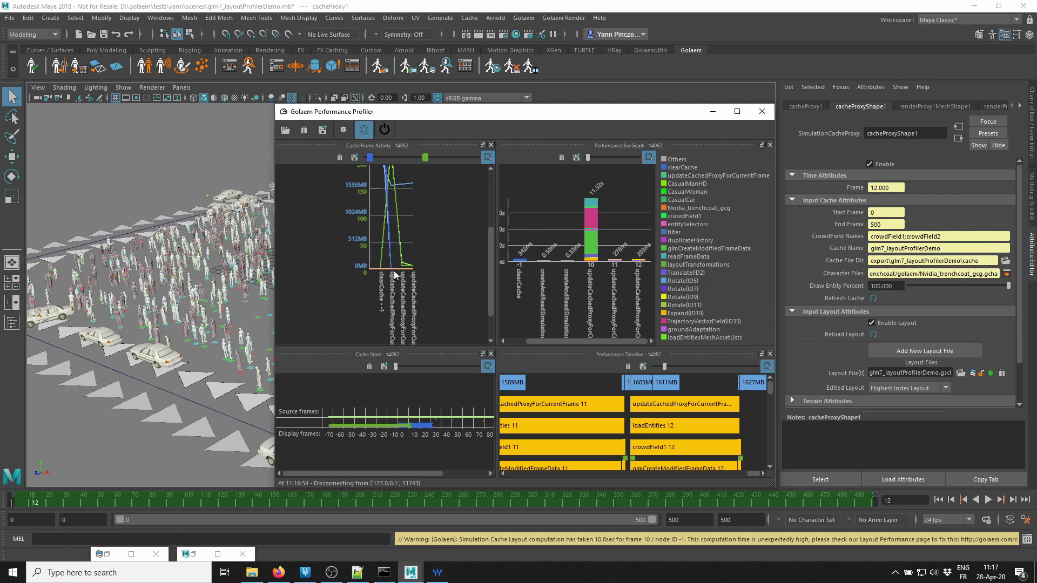
- Examine the memory and cached-frame curves of each update in the Cache Frame Activity graph
{"action": "left_click_drag", "start_coordinate": [491, 248], "coordinate": [488, 223]}
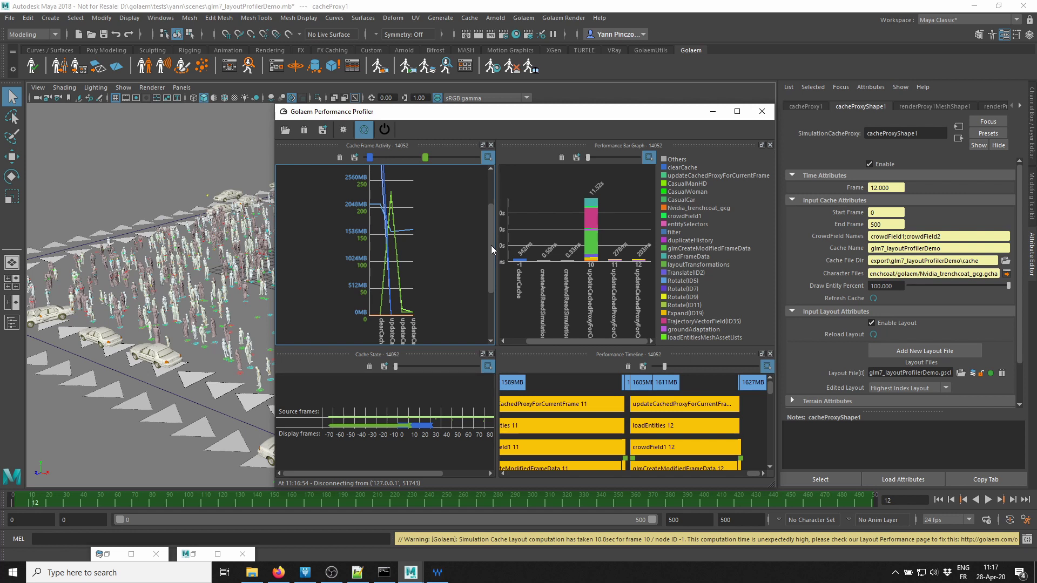
{"action": "left_click_drag", "start_coordinate": [491, 245], "coordinate": [492, 184]}
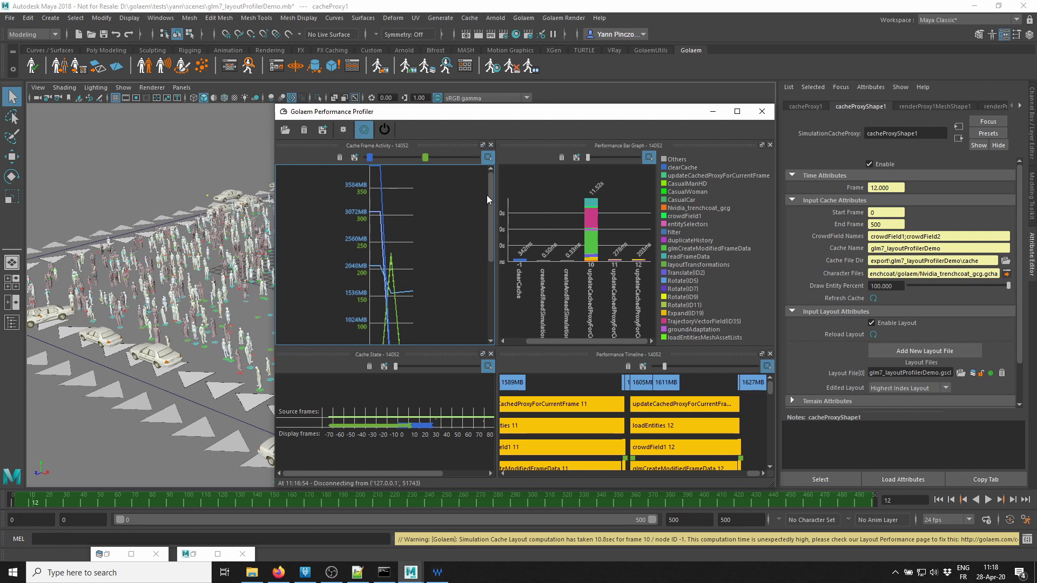
{"action": "left_click_drag", "start_coordinate": [492, 189], "coordinate": [491, 276]}
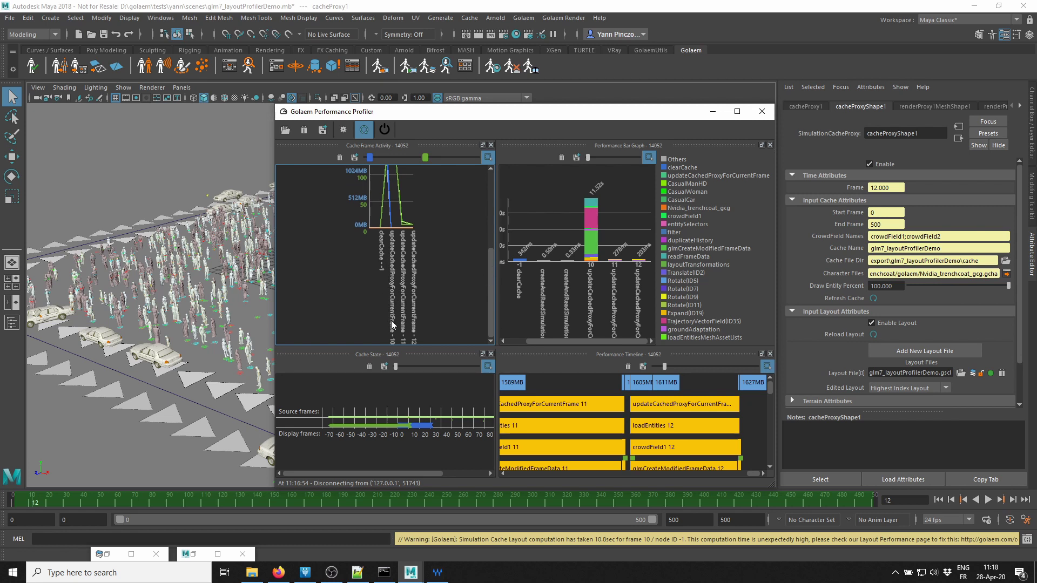
{"action": "left_click_drag", "start_coordinate": [490, 264], "coordinate": [488, 218]}
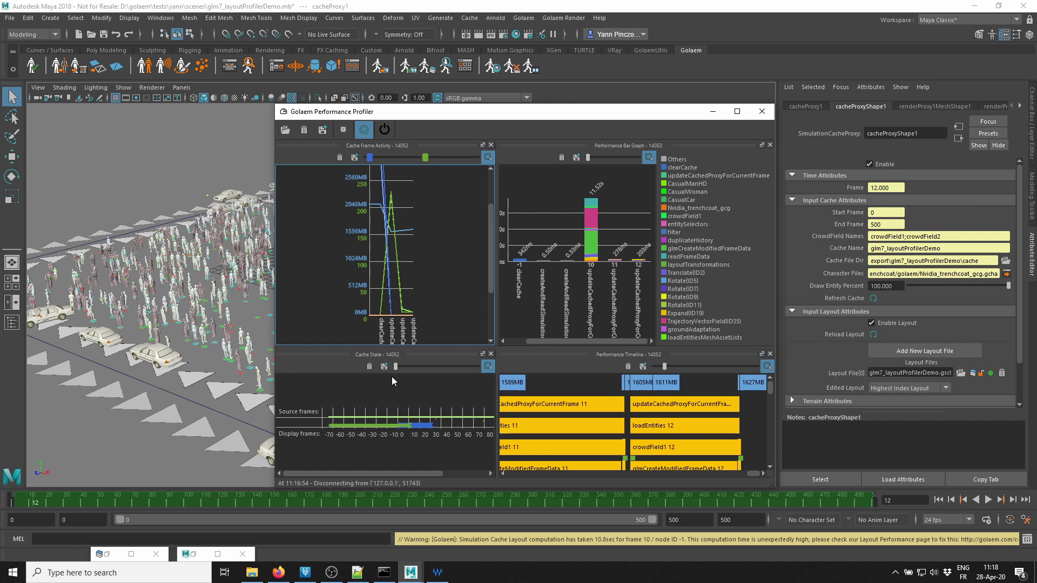
- Enlarge the Cache State graph and examine the source and display frames between about -20 and 50
{"action": "left_click", "coordinate": [341, 472]}
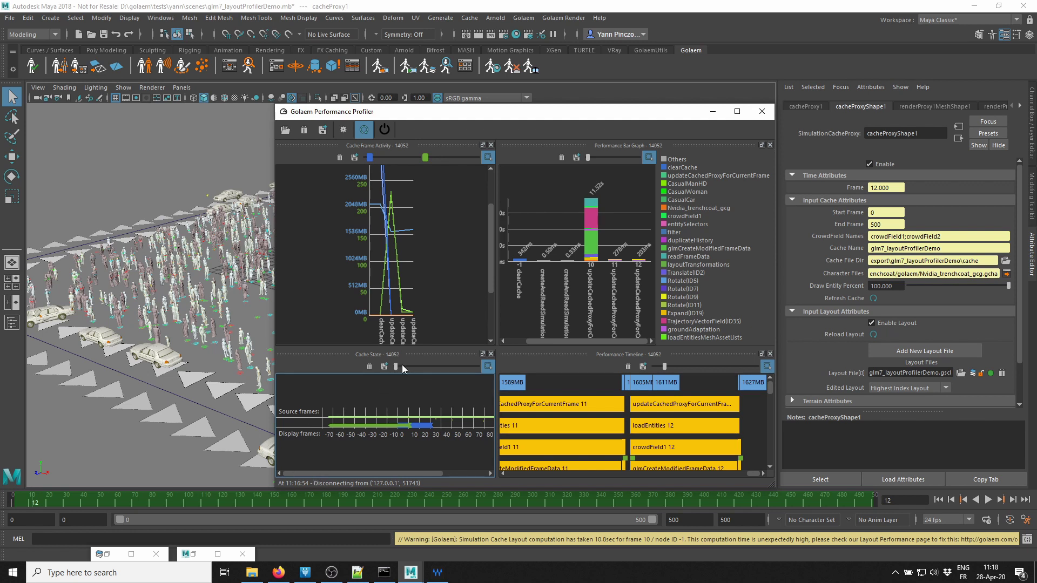
{"action": "left_click_drag", "start_coordinate": [402, 366], "coordinate": [409, 366]}
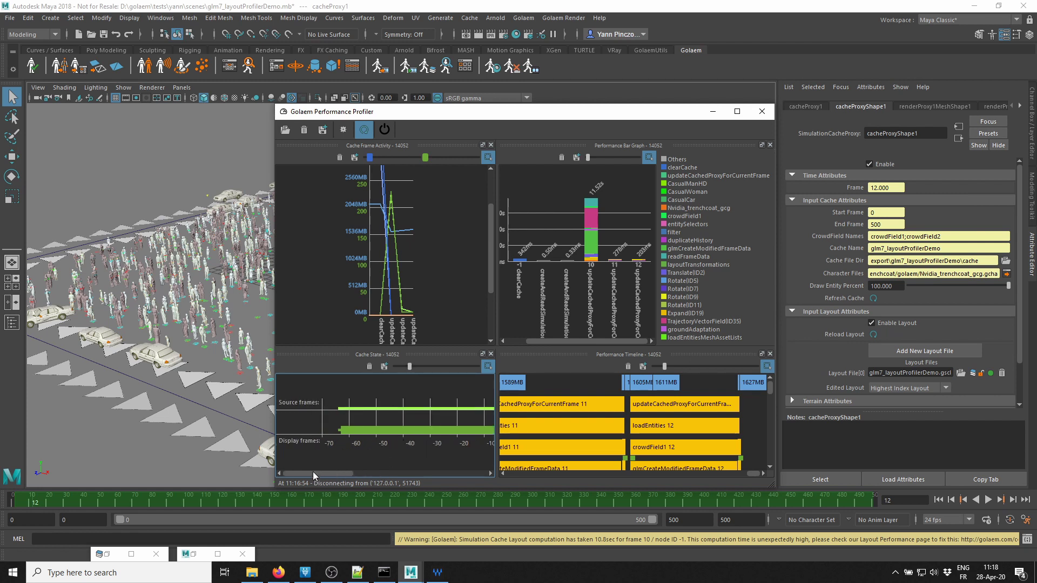
{"action": "left_click_drag", "start_coordinate": [313, 472], "coordinate": [366, 473]}
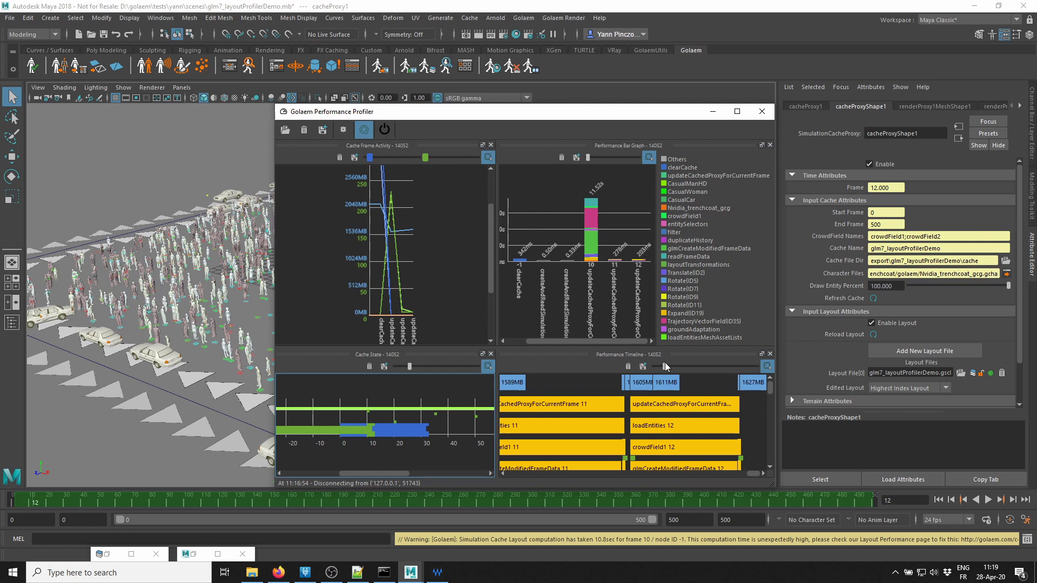
- Shrink the Performance Timeline's scale and rescale the Performance Bar Graph to compare frame 10's TrajectoryVectorField and glmCreateModifiedFrameData segments
{"action": "left_click_drag", "start_coordinate": [665, 364], "coordinate": [661, 365]}
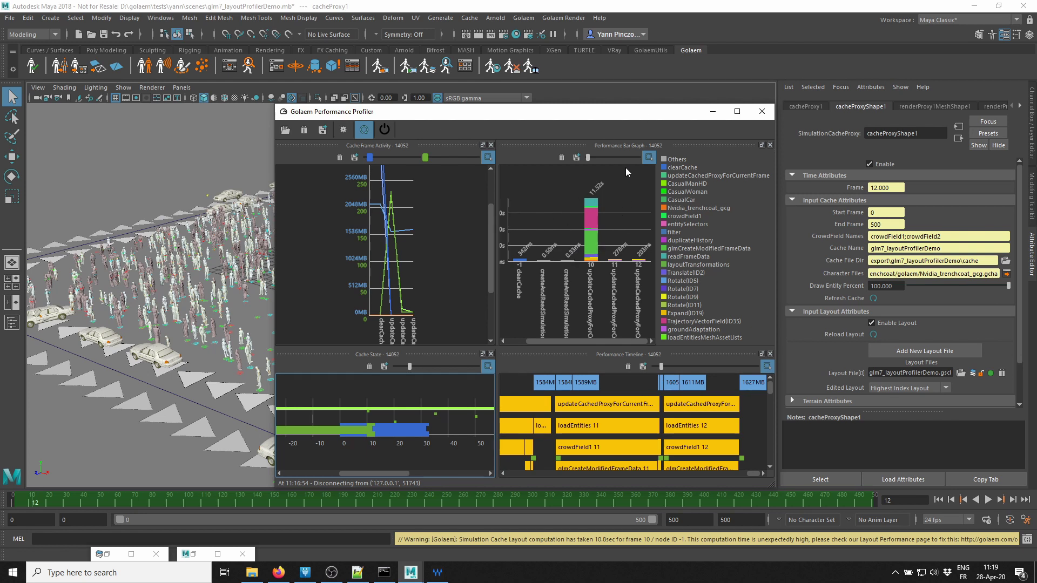
{"action": "left_click_drag", "start_coordinate": [588, 157], "coordinate": [589, 156]}
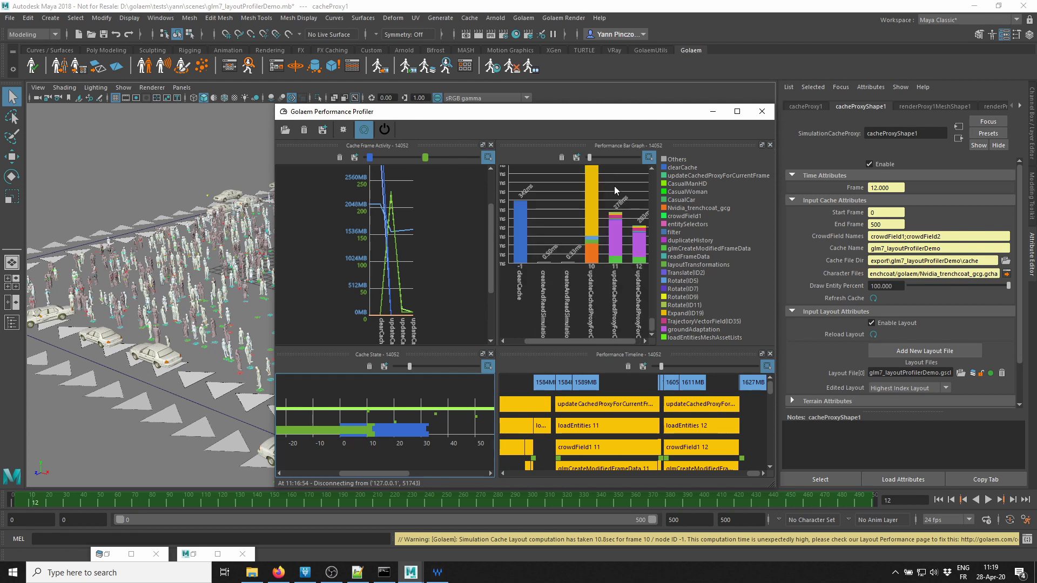
{"action": "left_click_drag", "start_coordinate": [650, 323], "coordinate": [652, 177]}
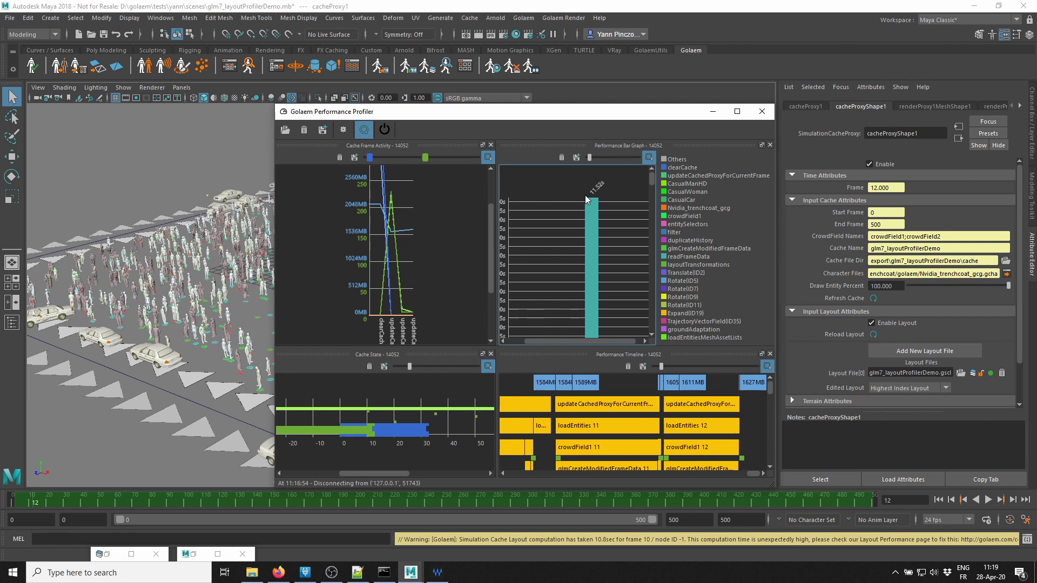
{"action": "left_click_drag", "start_coordinate": [589, 156], "coordinate": [587, 157]}
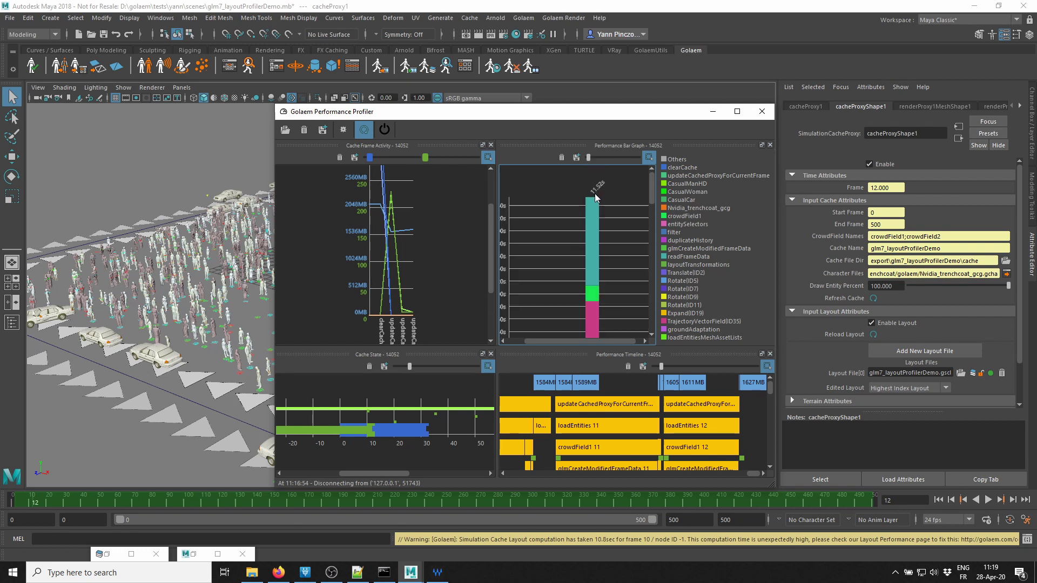
{"action": "mouse_move", "coordinate": [651, 184]}
{"action": "left_mouse_down"}
{"action": "mouse_move", "coordinate": [656, 256]}
{"action": "mouse_move", "coordinate": [652, 195]}
{"action": "left_mouse_up"}
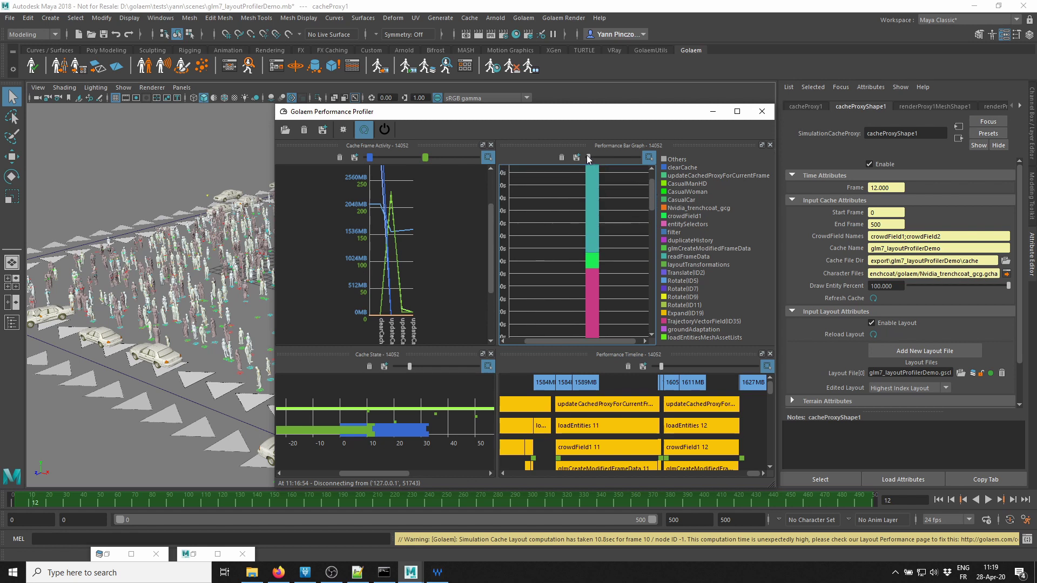
{"action": "scroll", "coordinate": [626, 189], "scroll_direction": "down", "scroll_amount": 5}
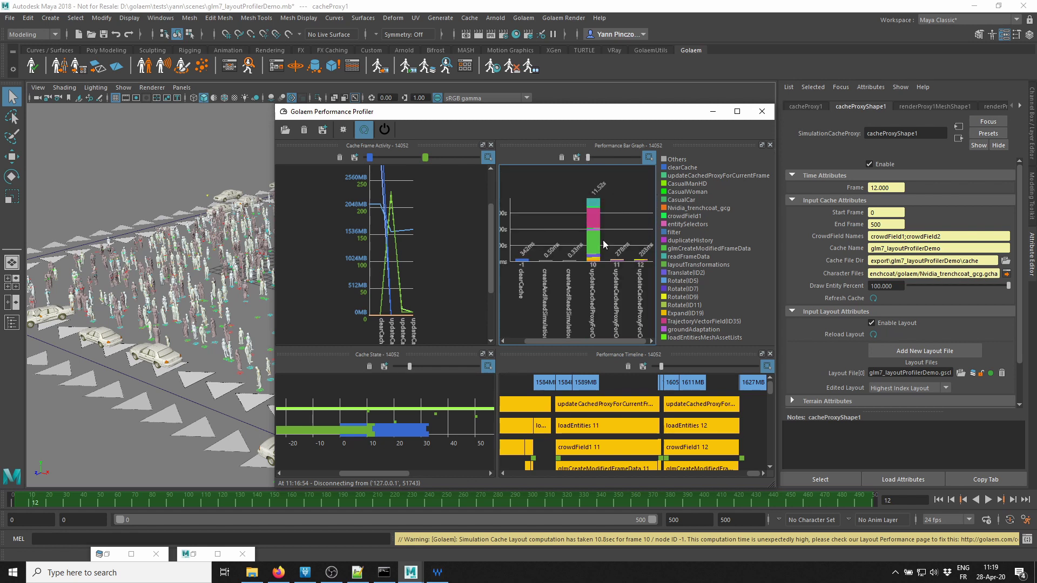
{"action": "mouse_move", "coordinate": [596, 220]}
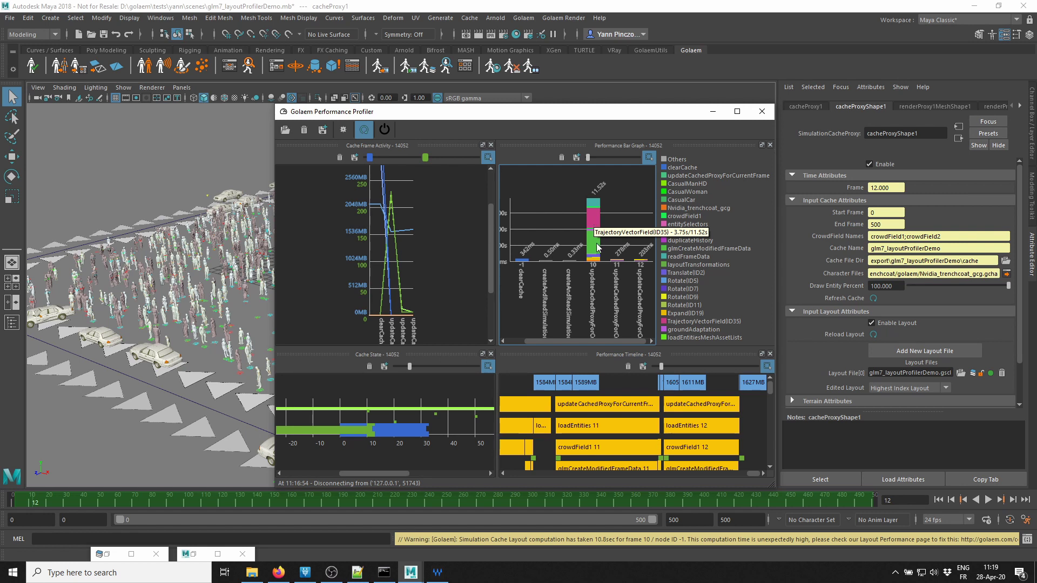
{"action": "mouse_move", "coordinate": [596, 245]}
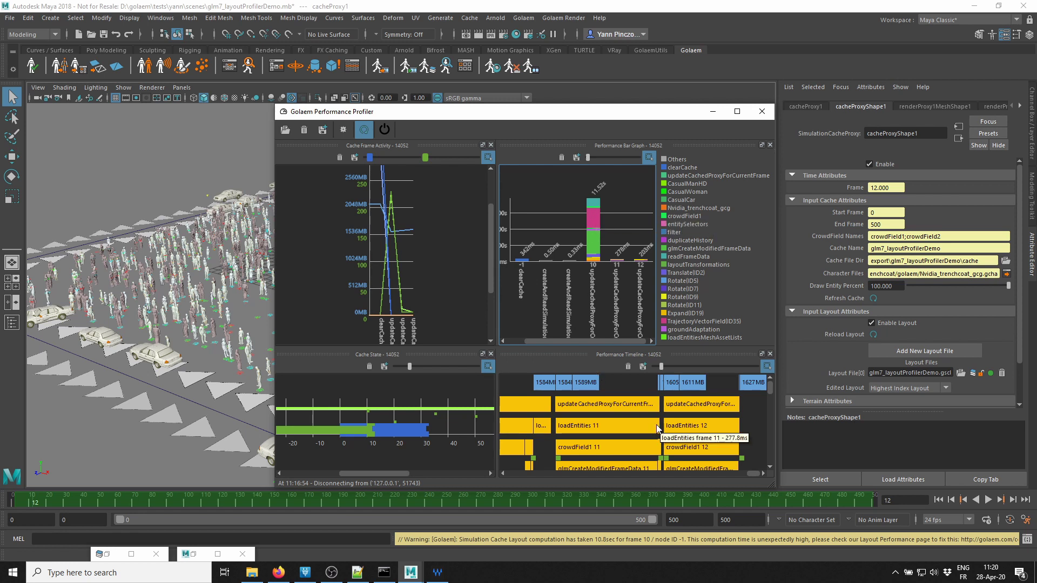
- Reduce the Performance Timeline's scale and bring the start of frame 10's updateCachedProxyForCurrentFrame block into view
{"action": "left_click_drag", "start_coordinate": [751, 474], "coordinate": [589, 474]}
{"action": "left_click_drag", "start_coordinate": [660, 365], "coordinate": [655, 366]}
{"action": "scroll", "coordinate": [680, 460], "scroll_direction": "down", "scroll_amount": 5}
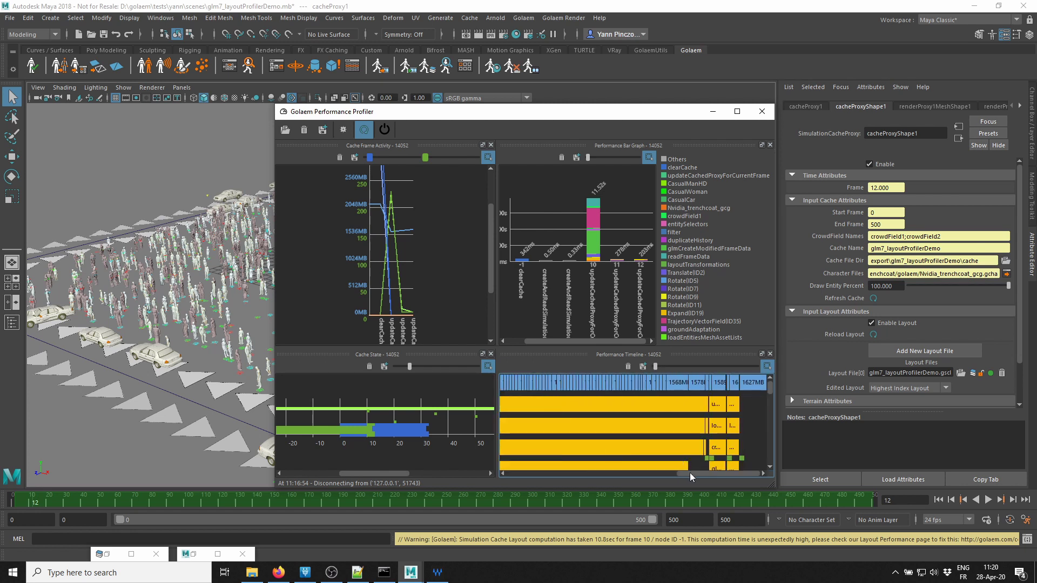
{"action": "left_click_drag", "start_coordinate": [689, 472], "coordinate": [526, 474]}
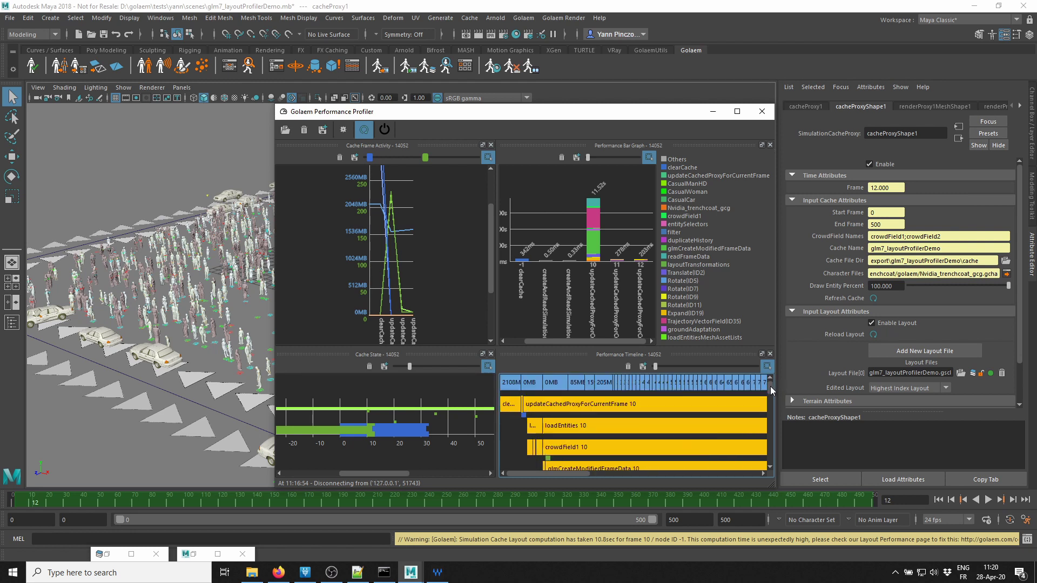
- Trace frame 10's nested calls in the Performance Timeline down to layoutTransformations and check that operation's duration
{"action": "left_click", "coordinate": [770, 467]}
{"action": "left_click", "coordinate": [769, 468]}
{"action": "left_click", "coordinate": [770, 468]}
{"action": "left_click", "coordinate": [770, 467]}
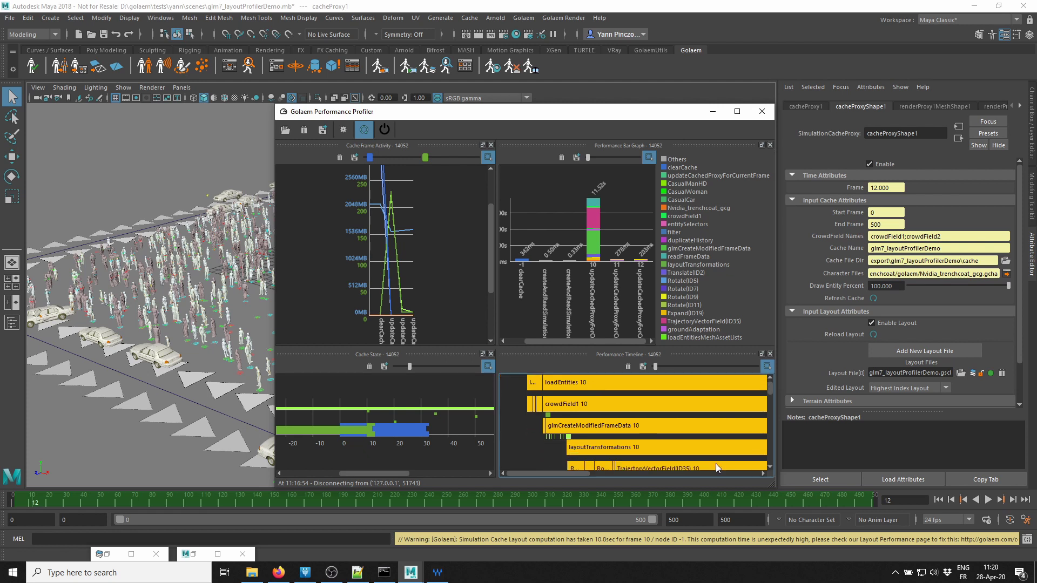
{"action": "left_click", "coordinate": [770, 468]}
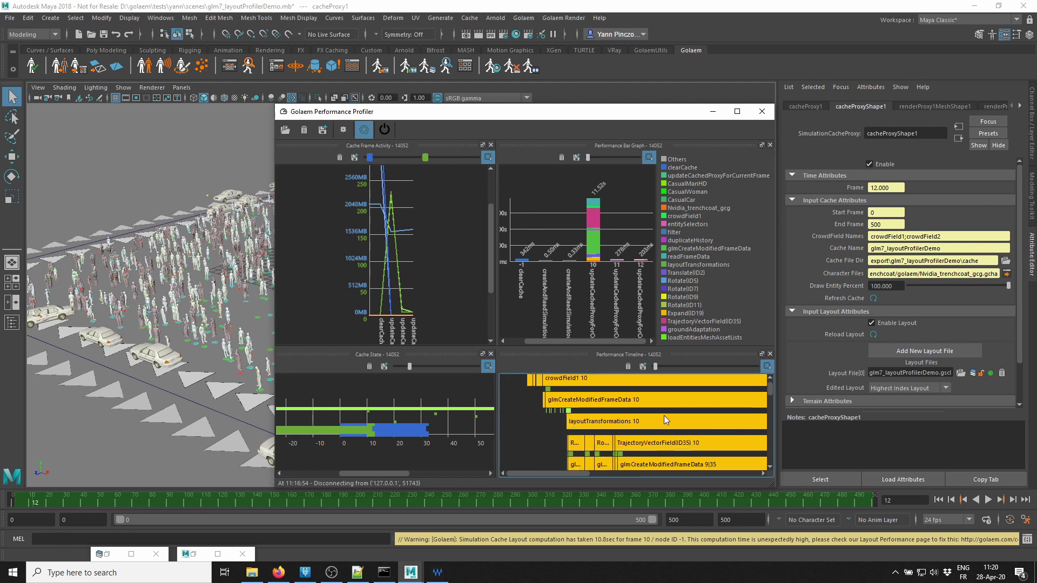
{"action": "left_click", "coordinate": [770, 468]}
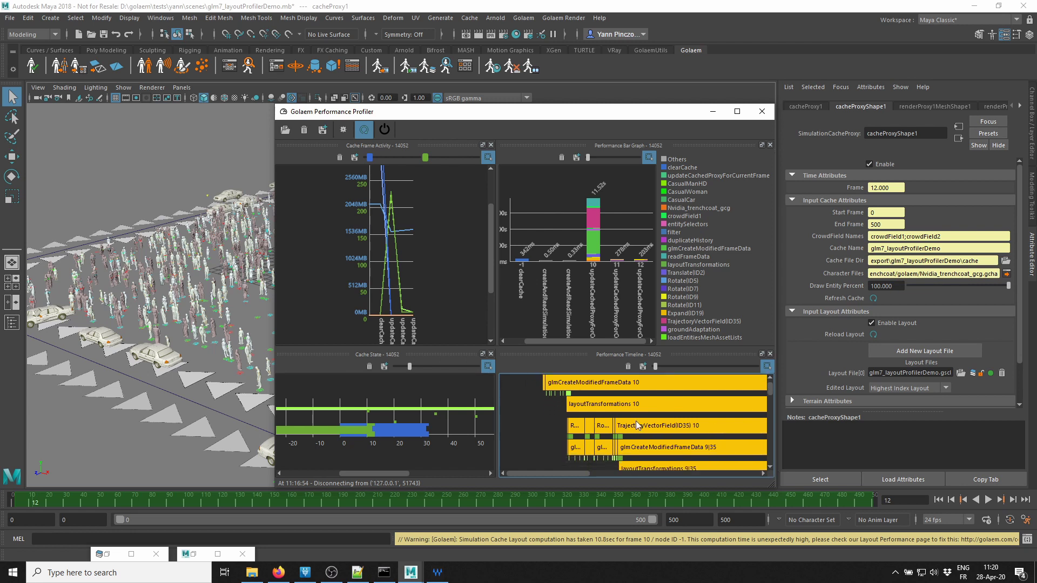
{"action": "mouse_move", "coordinate": [605, 403]}
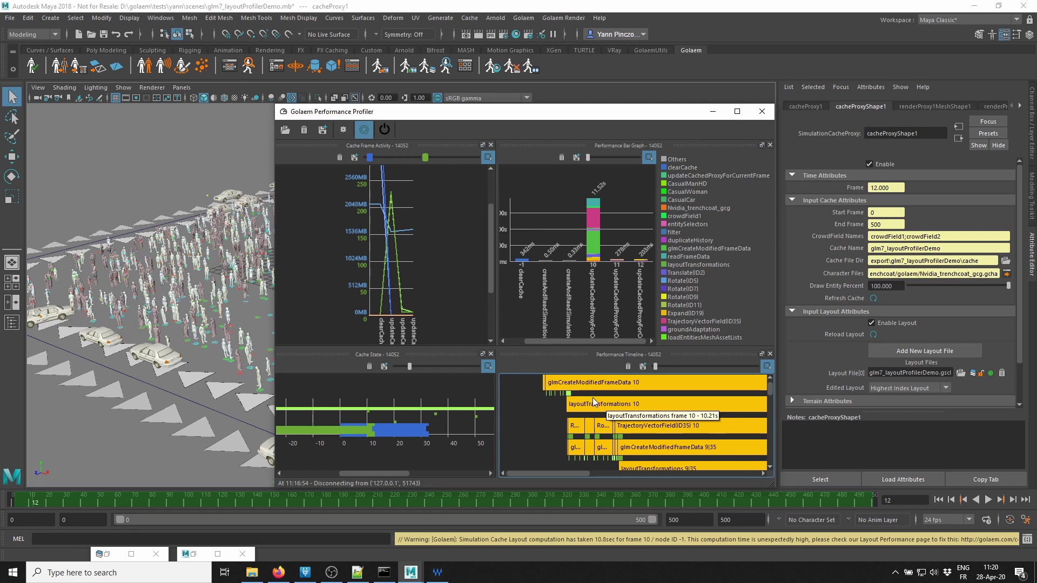
- Check the durations of frame 10's TrajectoryVectorField(ID35) and its nested glmCreateModifiedFrameData 9|35 call in the Performance Timeline
{"action": "left_click", "coordinate": [769, 467]}
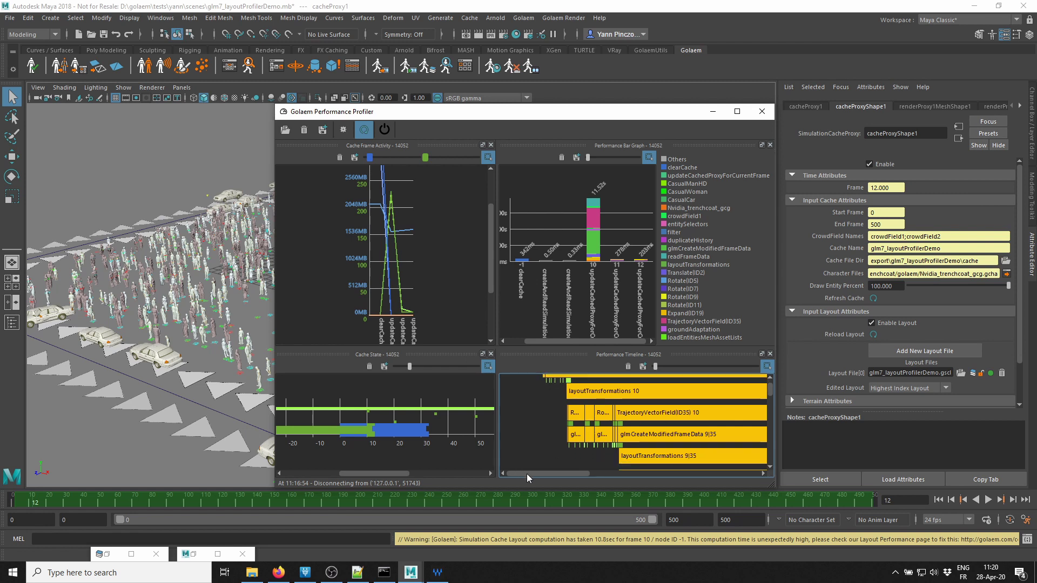
{"action": "mouse_move", "coordinate": [527, 474]}
{"action": "left_mouse_down"}
{"action": "mouse_move", "coordinate": [666, 476]}
{"action": "mouse_move", "coordinate": [540, 478]}
{"action": "left_mouse_up"}
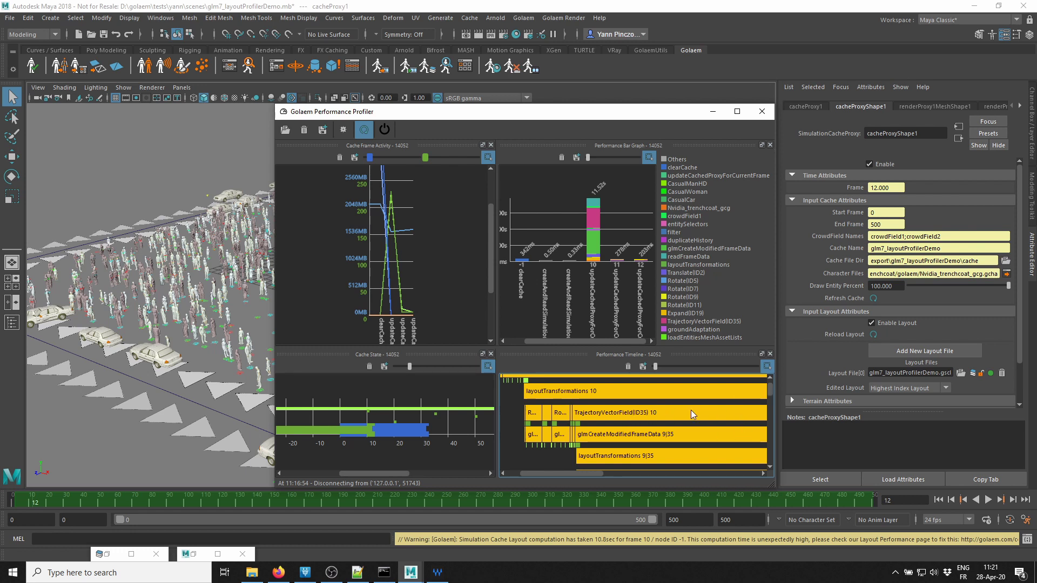
{"action": "mouse_move", "coordinate": [641, 410]}
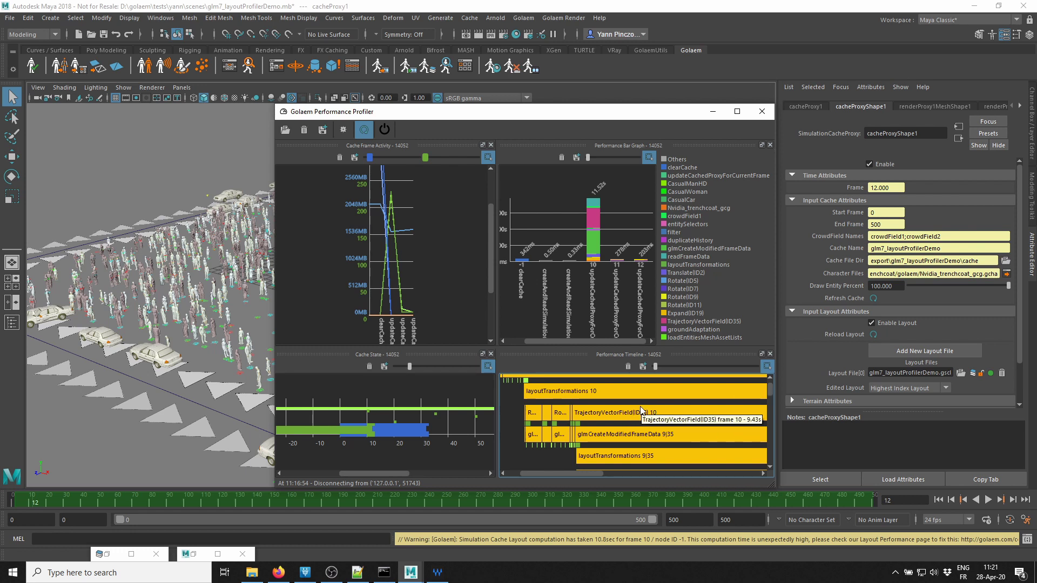
{"action": "left_click", "coordinate": [770, 467]}
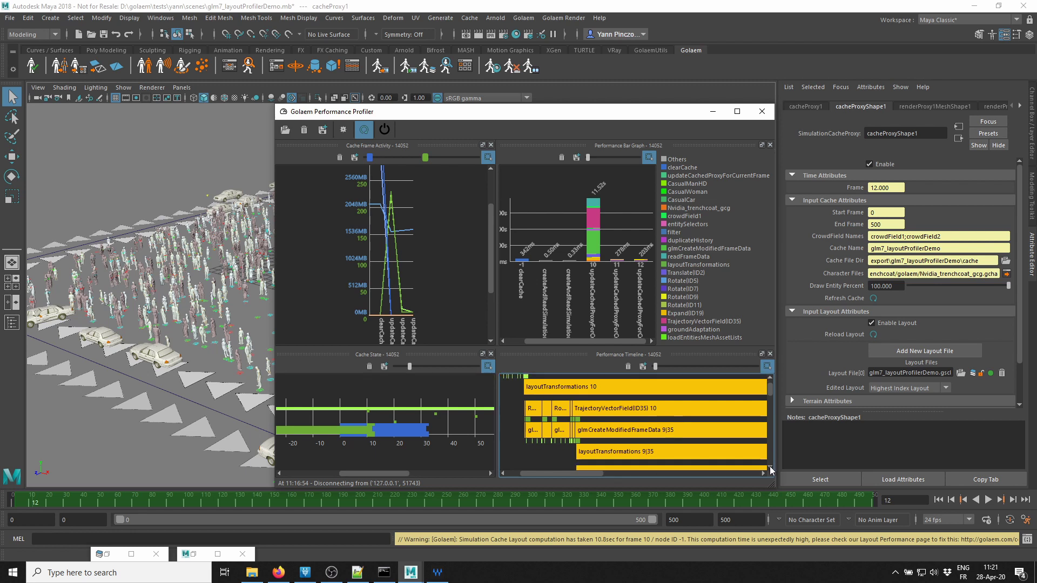
{"action": "left_click", "coordinate": [770, 468]}
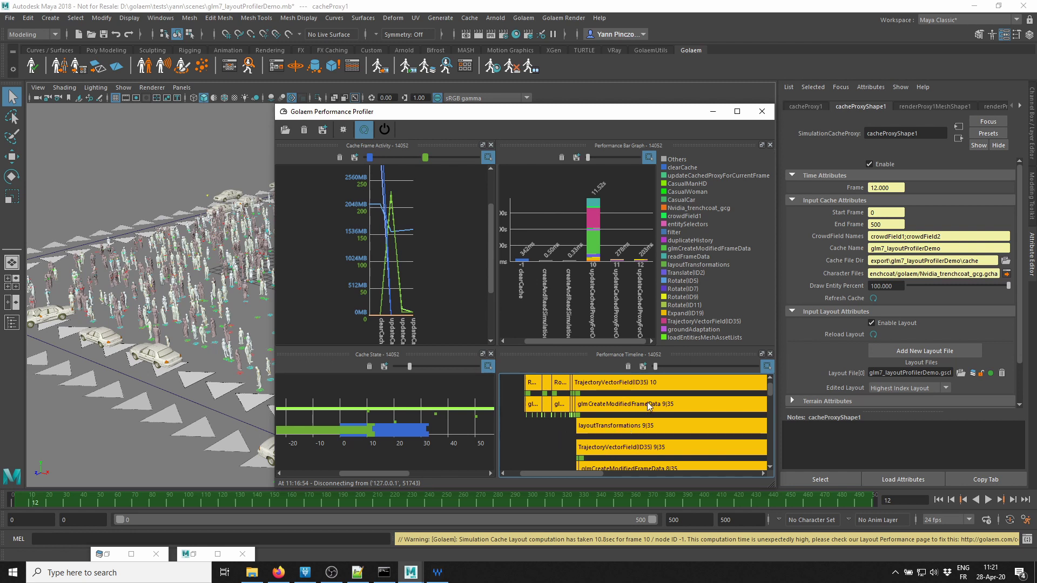
{"action": "mouse_move", "coordinate": [666, 407]}
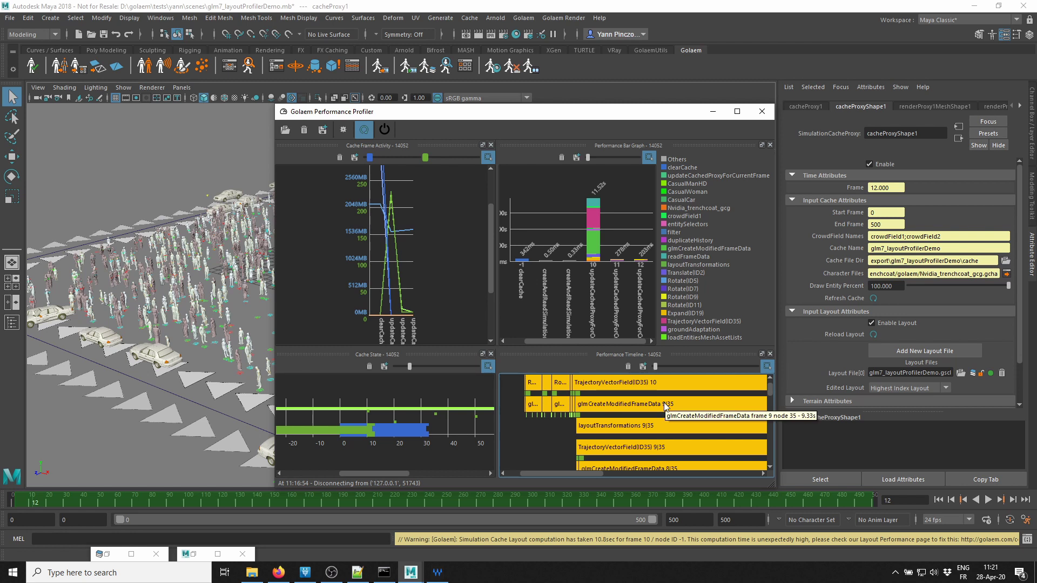
- Follow the recursive node 35 calls in the Performance Timeline back to about frame -52 and return to frame 10's top-level update
{"action": "left_click", "coordinate": [770, 468]}
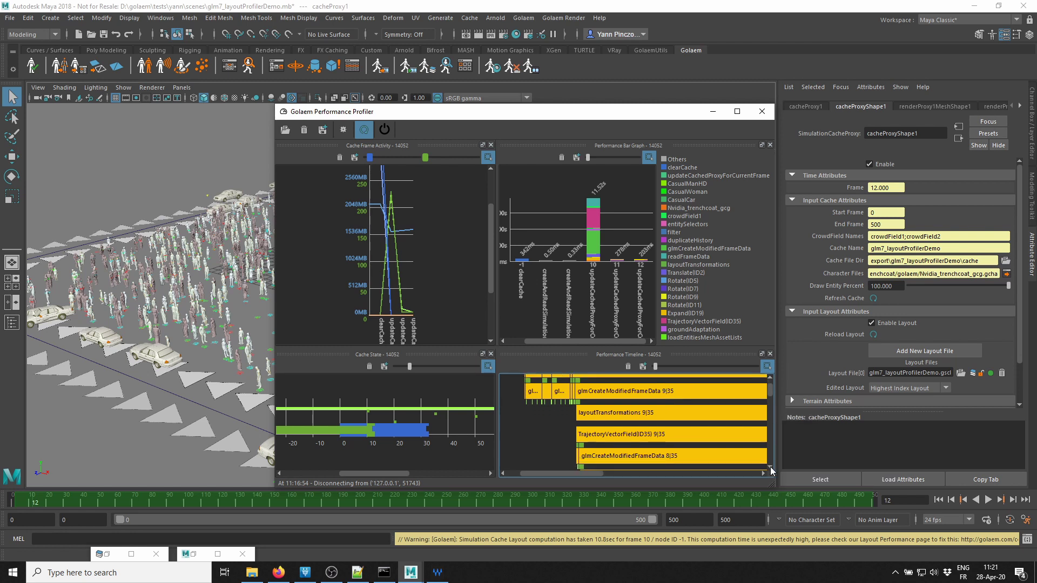
{"action": "left_click", "coordinate": [770, 468]}
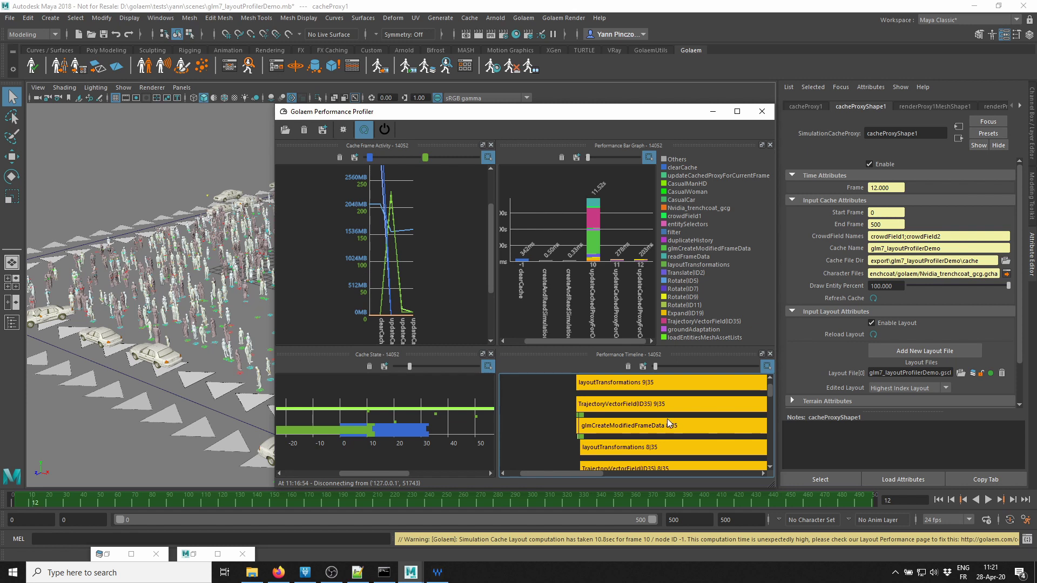
{"action": "left_click", "coordinate": [770, 468]}
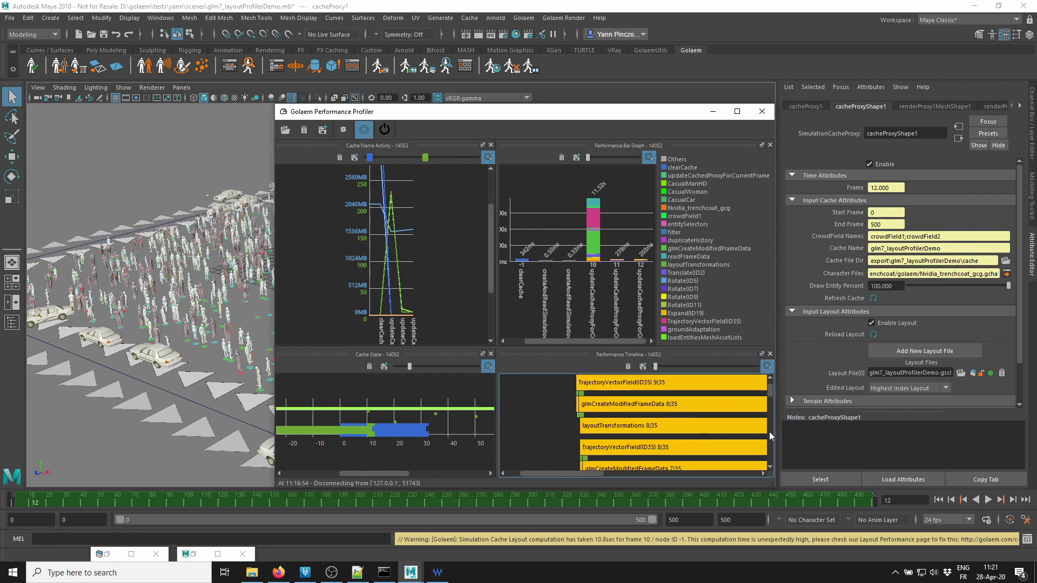
{"action": "left_click_drag", "start_coordinate": [770, 388], "coordinate": [773, 414]}
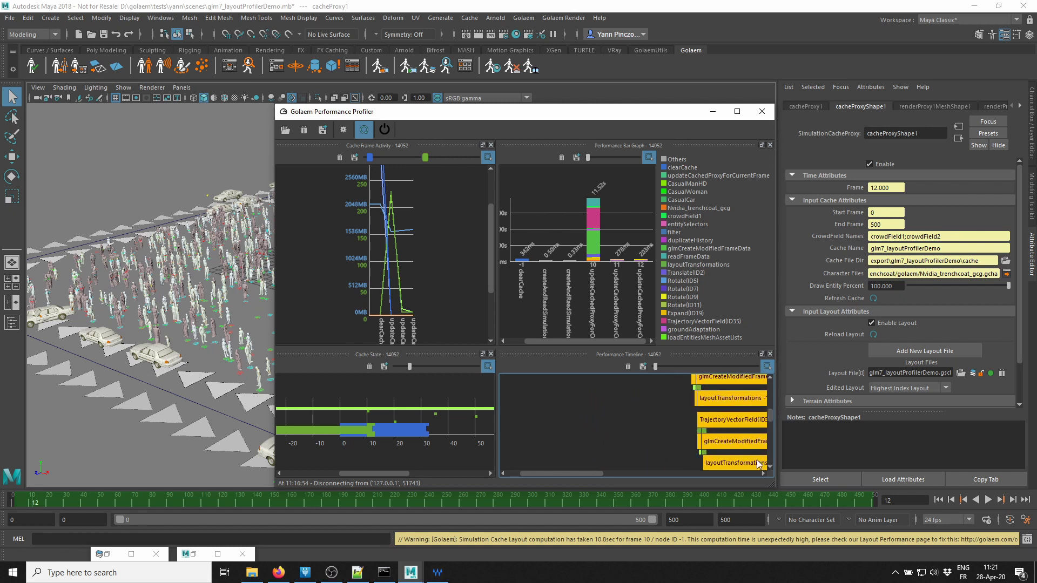
{"action": "left_click_drag", "start_coordinate": [588, 473], "coordinate": [634, 474]}
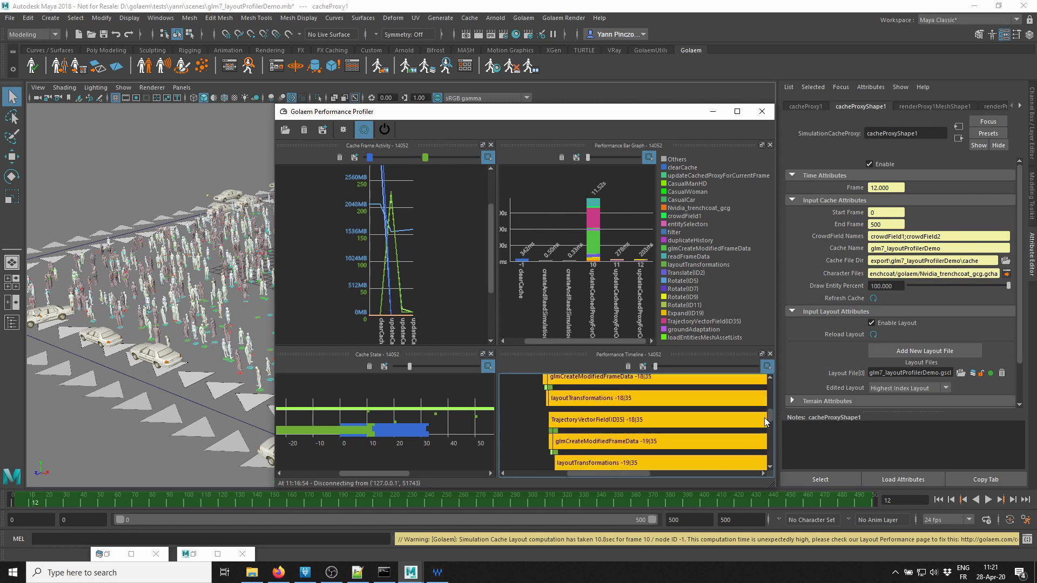
{"action": "left_click_drag", "start_coordinate": [771, 423], "coordinate": [775, 457]}
{"action": "left_click_drag", "start_coordinate": [643, 477], "coordinate": [692, 474]}
{"action": "left_click_drag", "start_coordinate": [771, 453], "coordinate": [771, 444]}
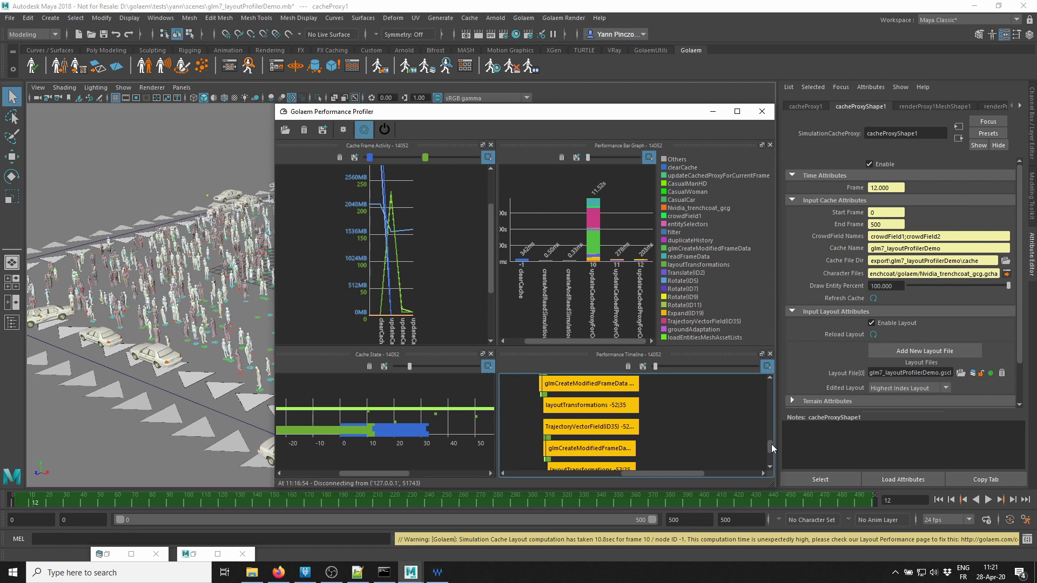
{"action": "left_click_drag", "start_coordinate": [771, 442], "coordinate": [770, 384]}
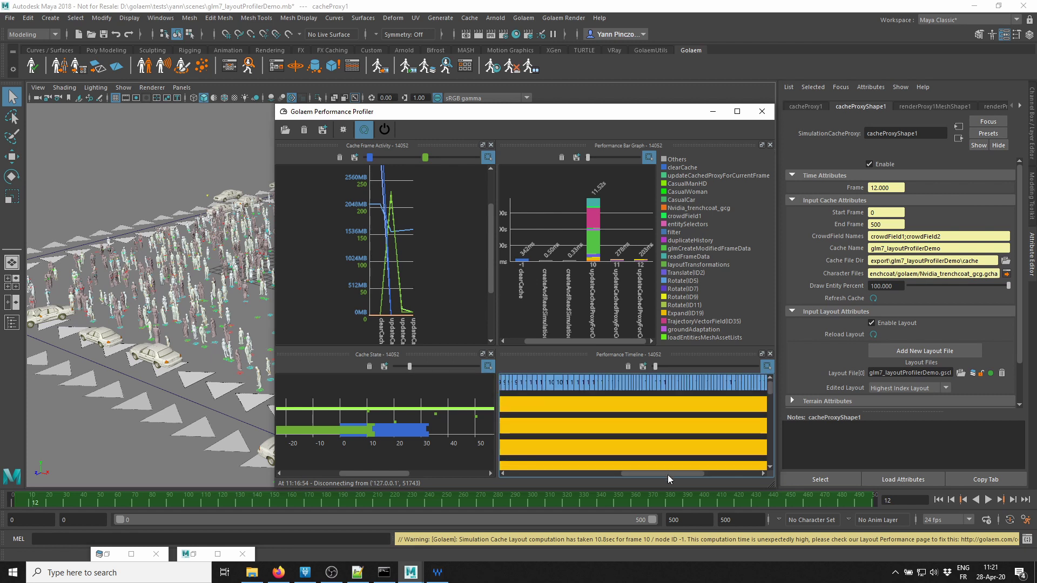
{"action": "left_click_drag", "start_coordinate": [668, 475], "coordinate": [536, 472]}
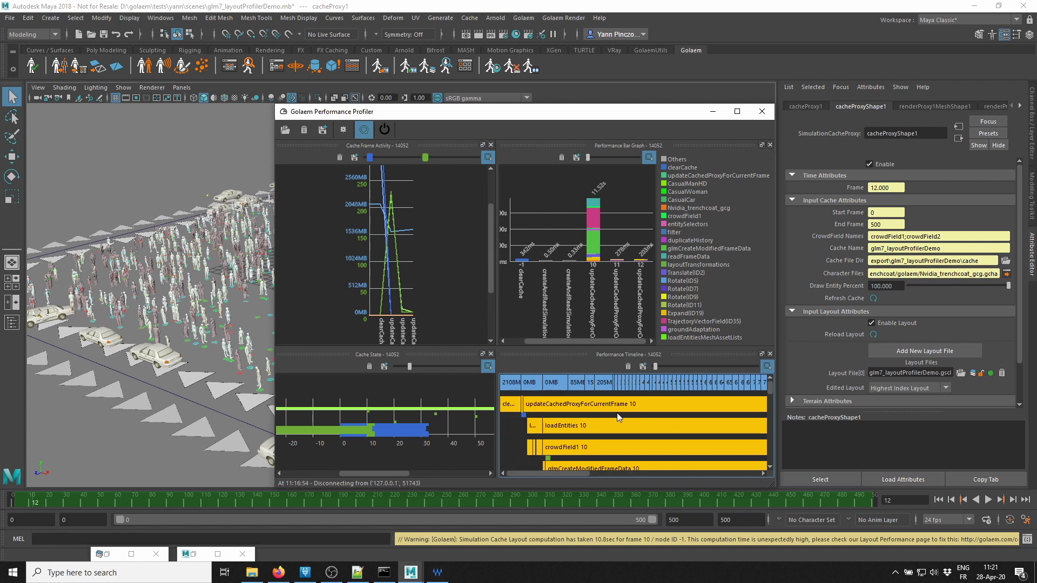
- Disable the TrajectoryVectorField (ID:35) node at the end of the layout graph in the Golaem Layout Editor and minimize the editor
{"action": "left_click", "coordinate": [106, 554]}
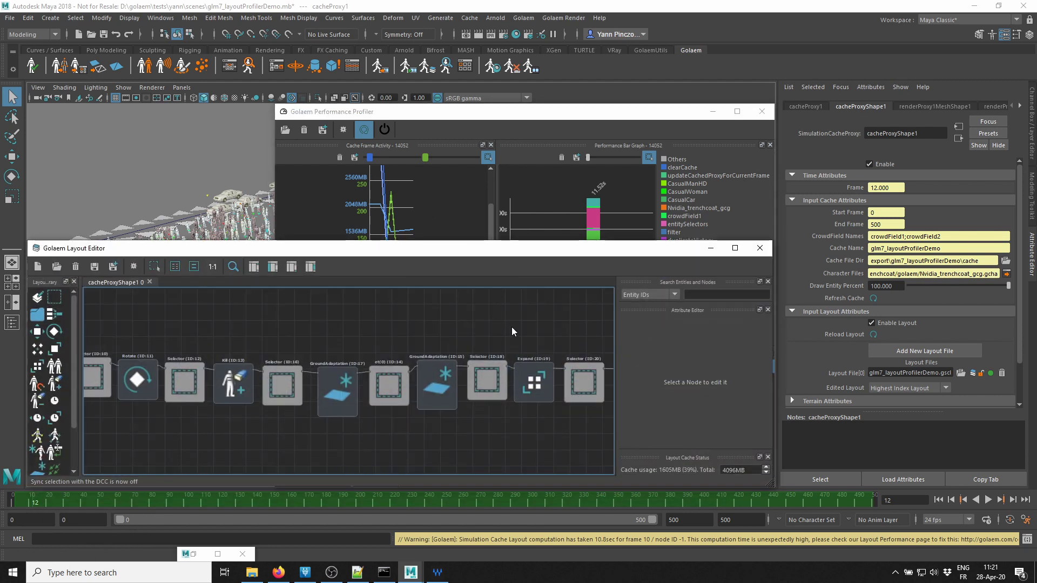
{"action": "middle_click_drag", "start_coordinate": [504, 326], "coordinate": [388, 298]}
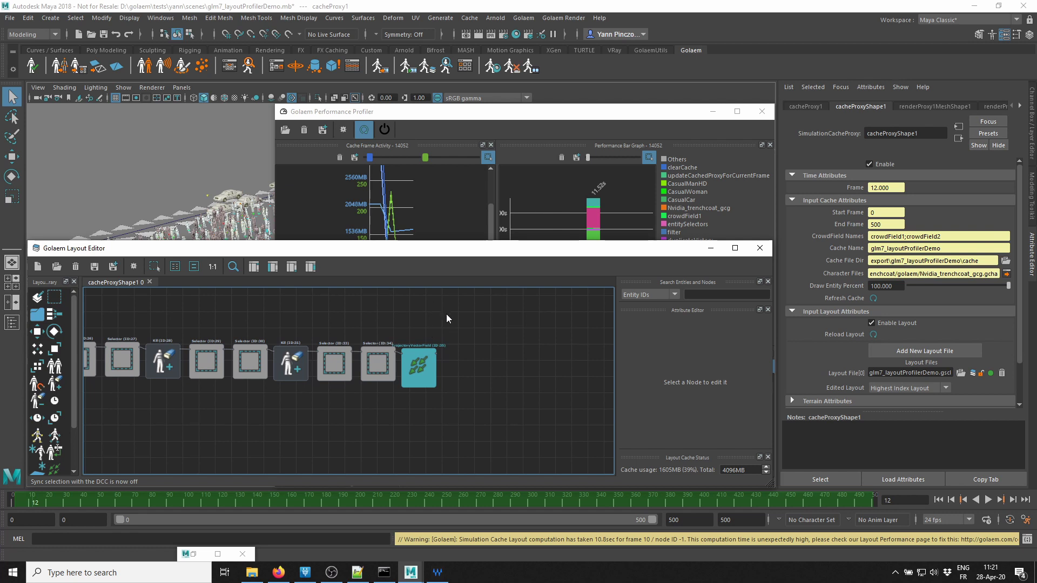
{"action": "right_click", "coordinate": [414, 368]}
{"action": "left_click", "coordinate": [449, 371]}
{"action": "key", "text": "ctrl+d"}
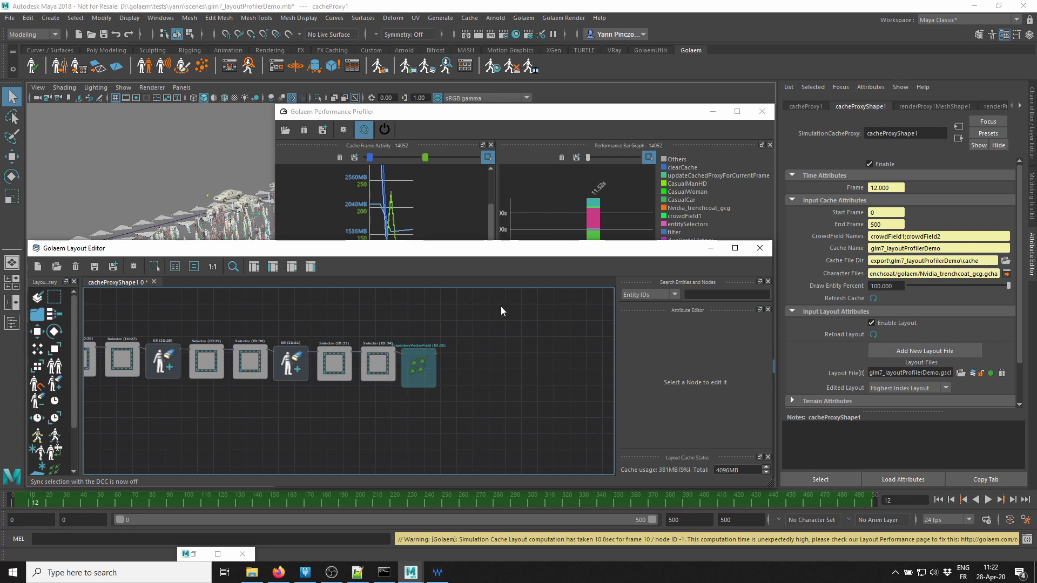
{"action": "left_click", "coordinate": [711, 248]}
- Record a new performance profile by refreshing the simulation cache at frame 10 and advancing to frame 12, and stop the profiler
{"action": "left_click", "coordinate": [31, 502]}
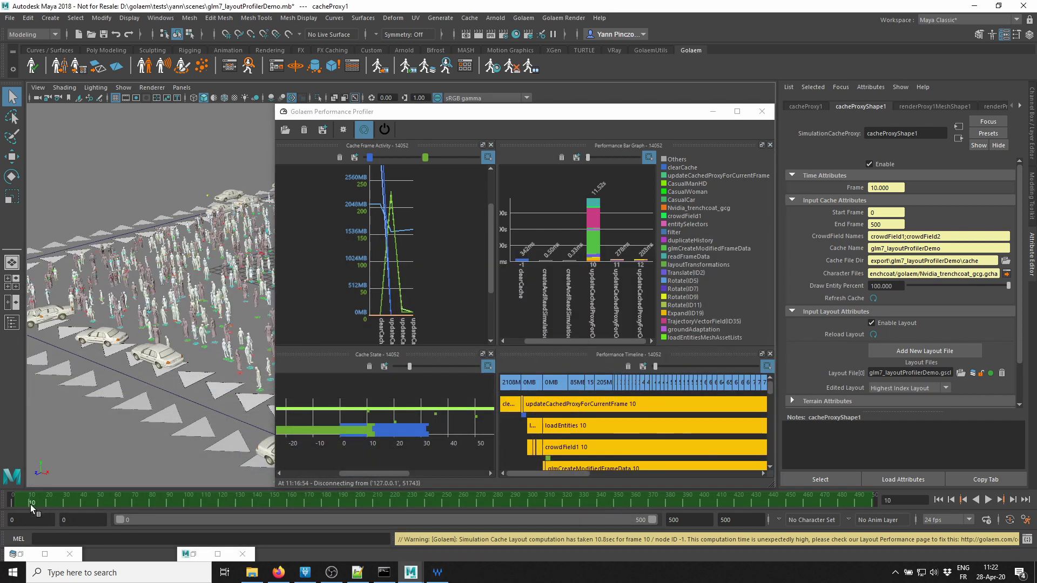
{"action": "left_click", "coordinate": [384, 130]}
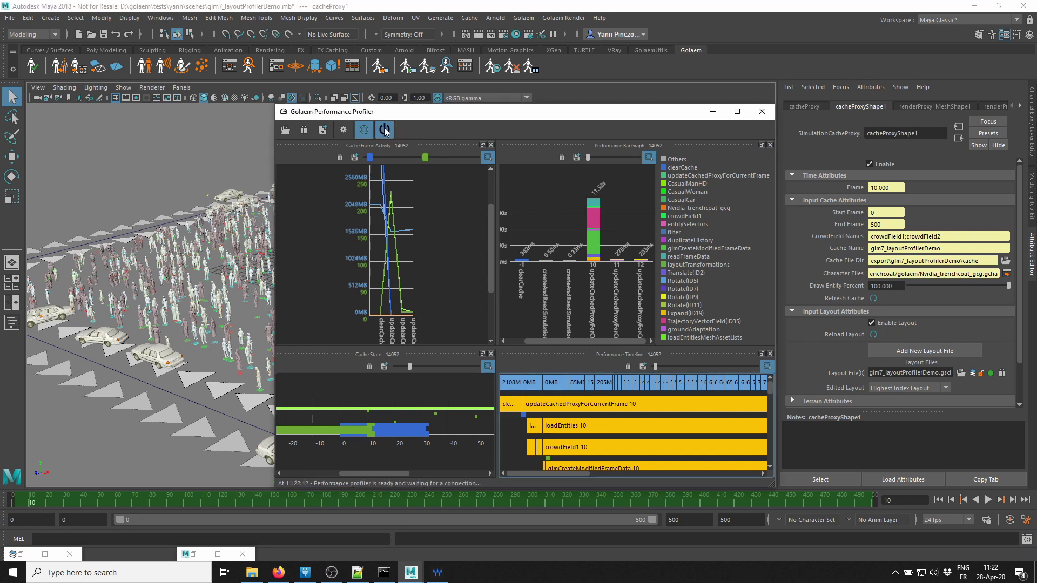
{"action": "left_click", "coordinate": [873, 298]}
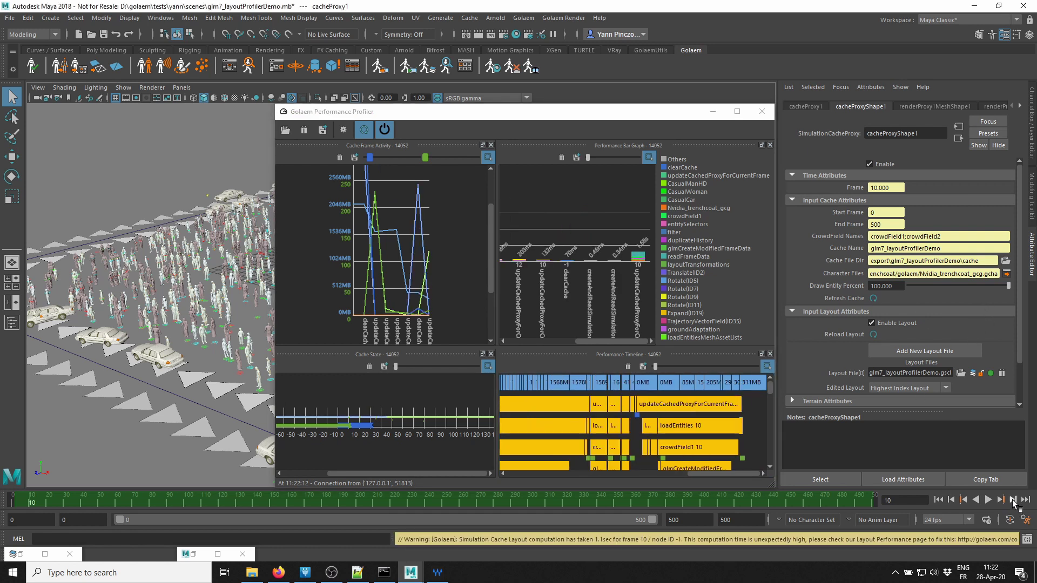
{"action": "left_click", "coordinate": [1013, 500]}
{"action": "left_click", "coordinate": [1013, 500]}
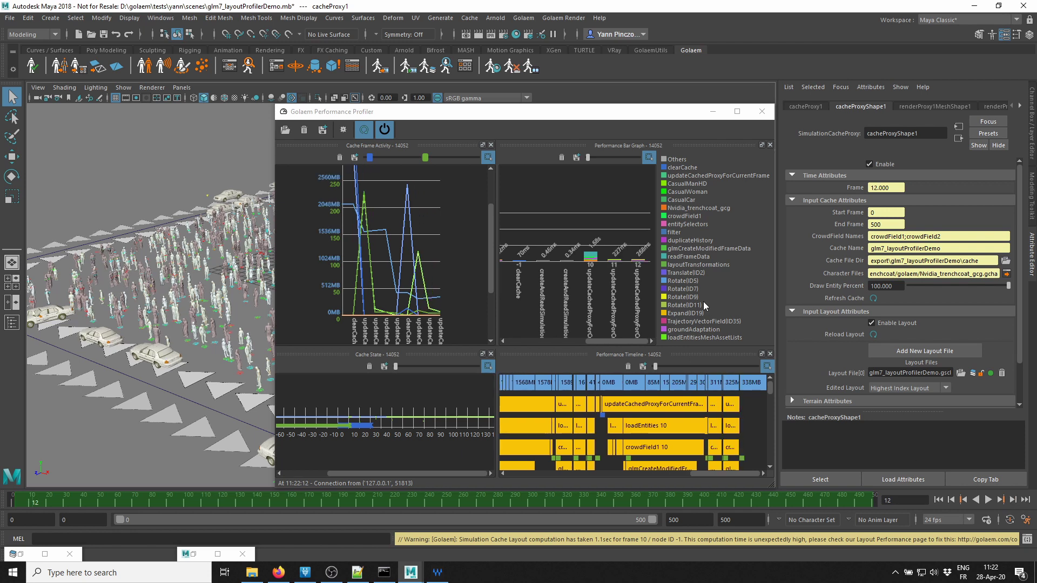
{"action": "left_click", "coordinate": [384, 129]}
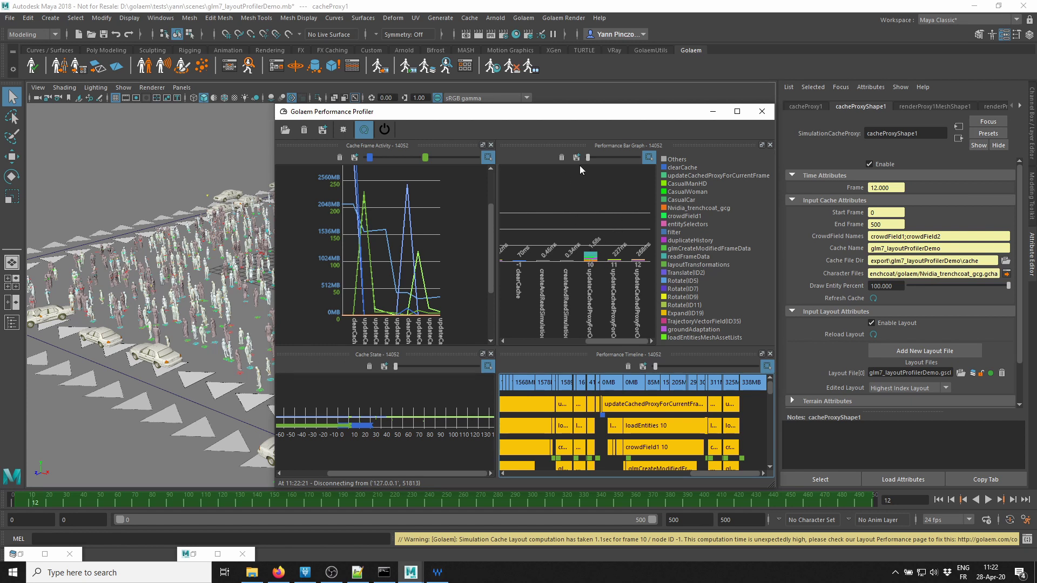
- Rescale the Performance Bar Graph to fit the newly recorded frame 10 bar and examine its segments
{"action": "left_click_drag", "start_coordinate": [586, 157], "coordinate": [588, 157]}
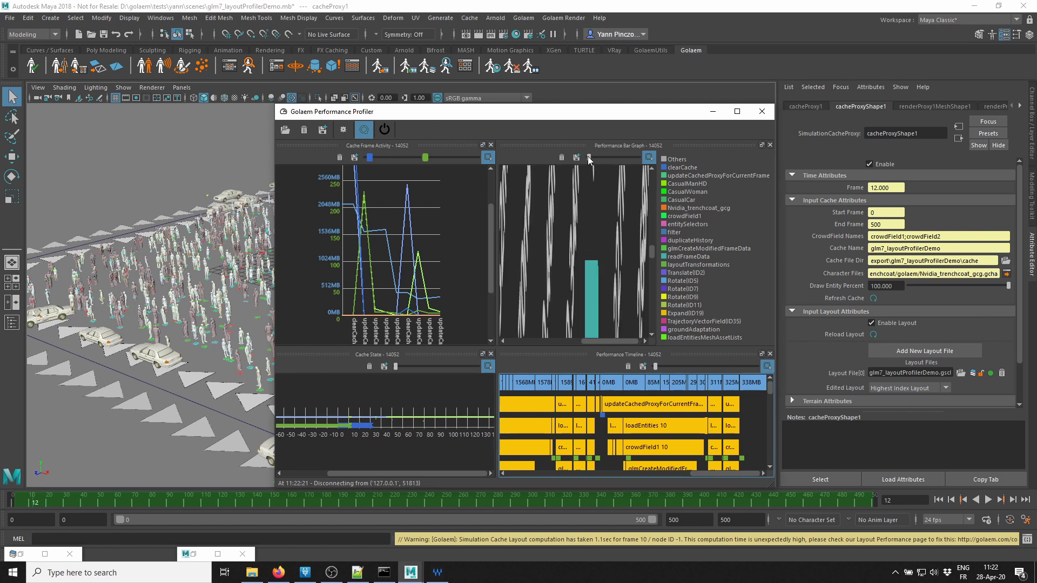
{"action": "scroll", "coordinate": [620, 302], "scroll_direction": "down", "scroll_amount": 5}
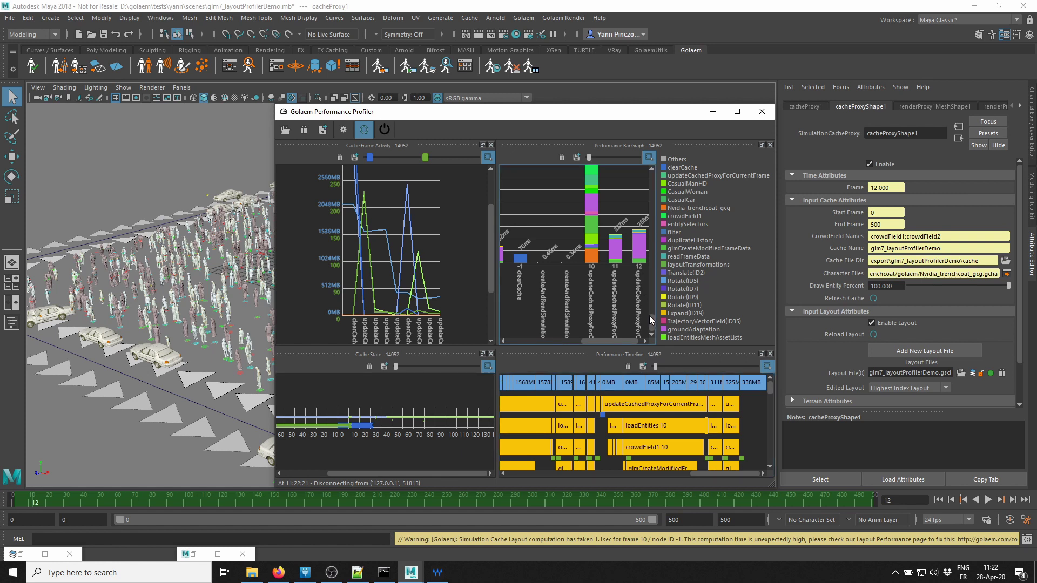
{"action": "left_click_drag", "start_coordinate": [649, 315], "coordinate": [653, 299]}
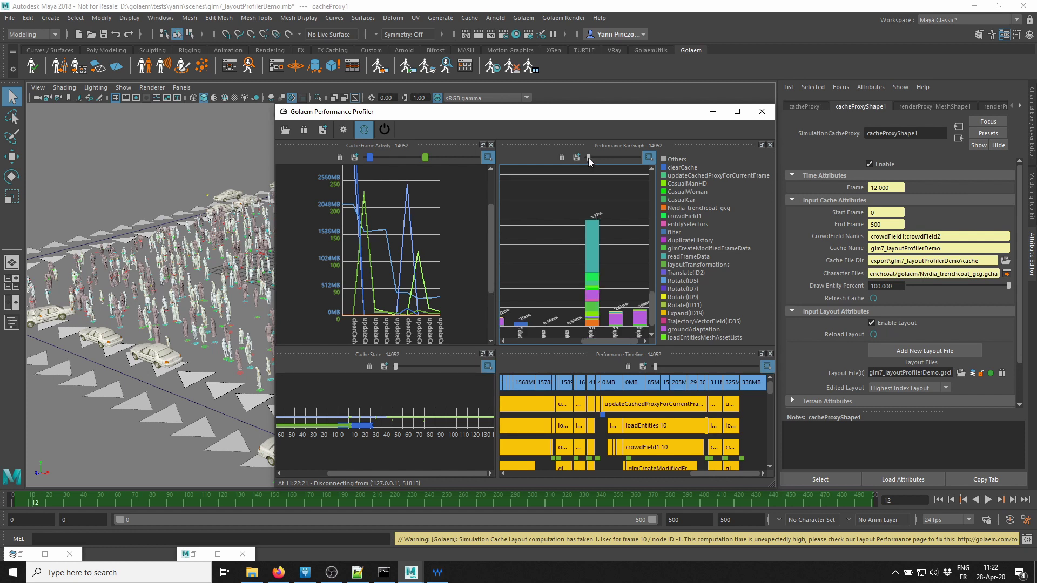
{"action": "scroll", "coordinate": [619, 223], "scroll_direction": "up", "scroll_amount": 3}
{"action": "left_click_drag", "start_coordinate": [651, 283], "coordinate": [597, 277]}
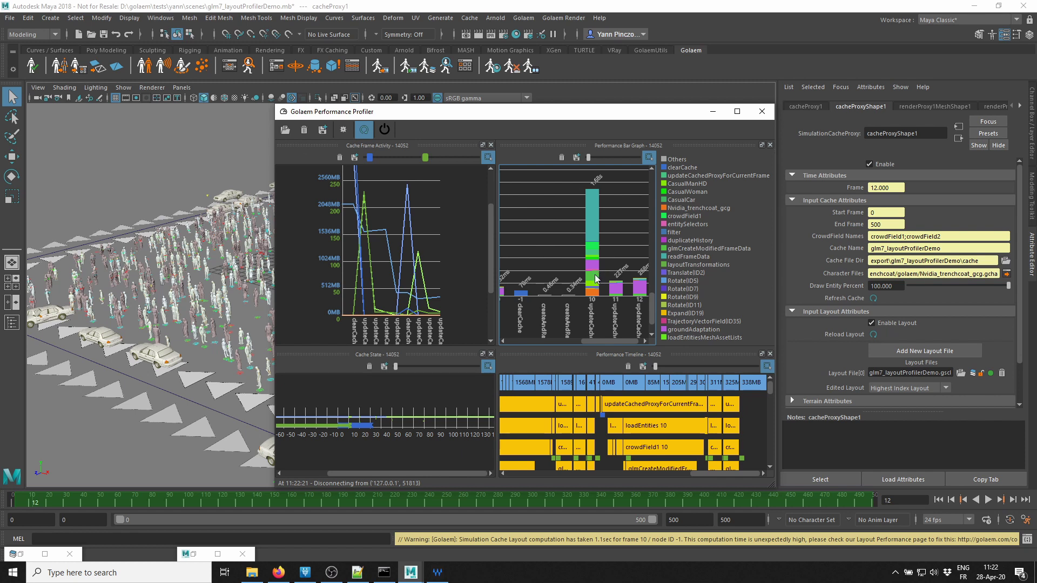
{"action": "mouse_move", "coordinate": [596, 278]}
{"action": "mouse_move", "coordinate": [591, 238]}
- Enlarge the Cache State graph and examine the source and display frames up to about frame 140
{"action": "left_click_drag", "start_coordinate": [436, 472], "coordinate": [399, 432]}
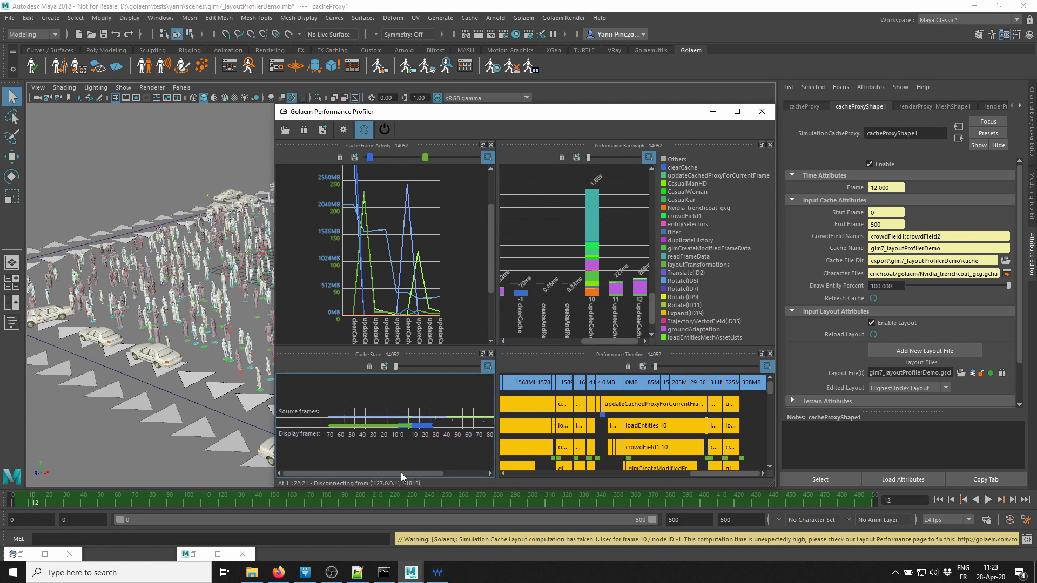
{"action": "left_click_drag", "start_coordinate": [401, 471], "coordinate": [468, 455]}
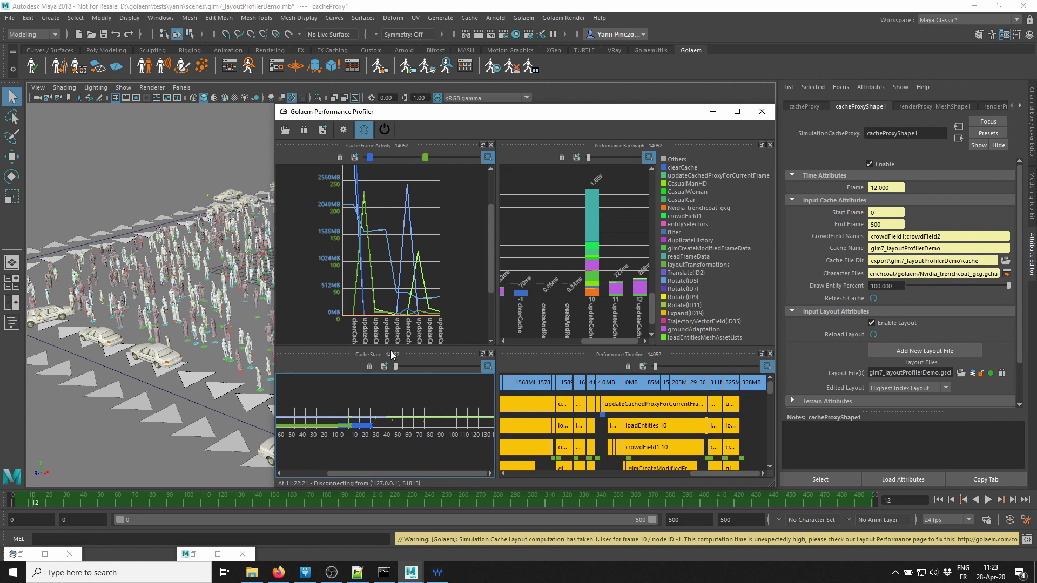
{"action": "left_click_drag", "start_coordinate": [395, 366], "coordinate": [404, 367]}
{"action": "left_click_drag", "start_coordinate": [436, 474], "coordinate": [467, 472]}
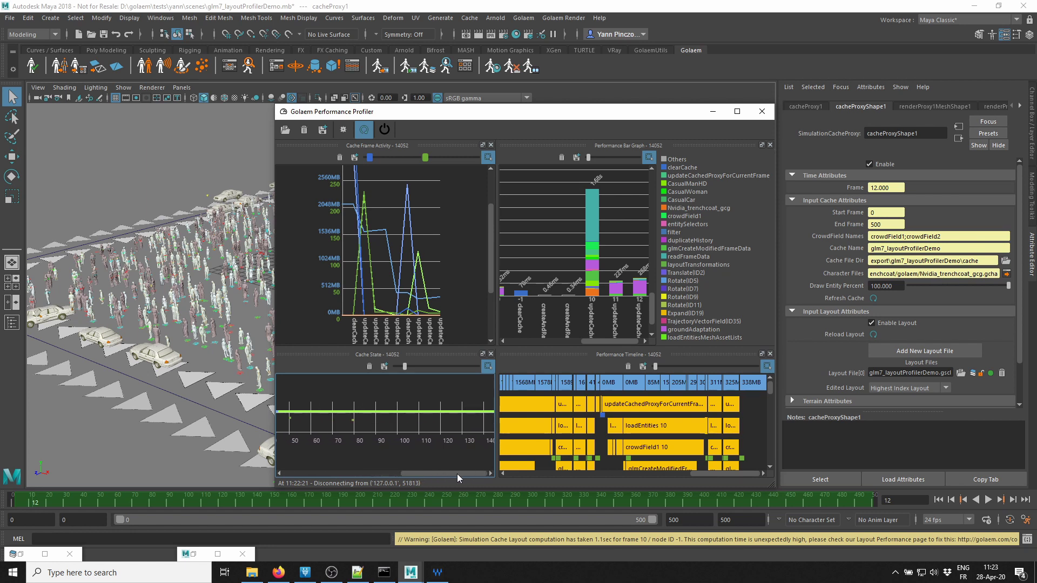
- Widen the Performance Timeline and examine the nested frame 10 blocks down to glmCreateModifiedFrameData and layoutTransformations
{"action": "mouse_move", "coordinate": [458, 472]}
{"action": "left_mouse_down"}
{"action": "mouse_move", "coordinate": [430, 474]}
{"action": "mouse_move", "coordinate": [455, 472]}
{"action": "left_mouse_up"}
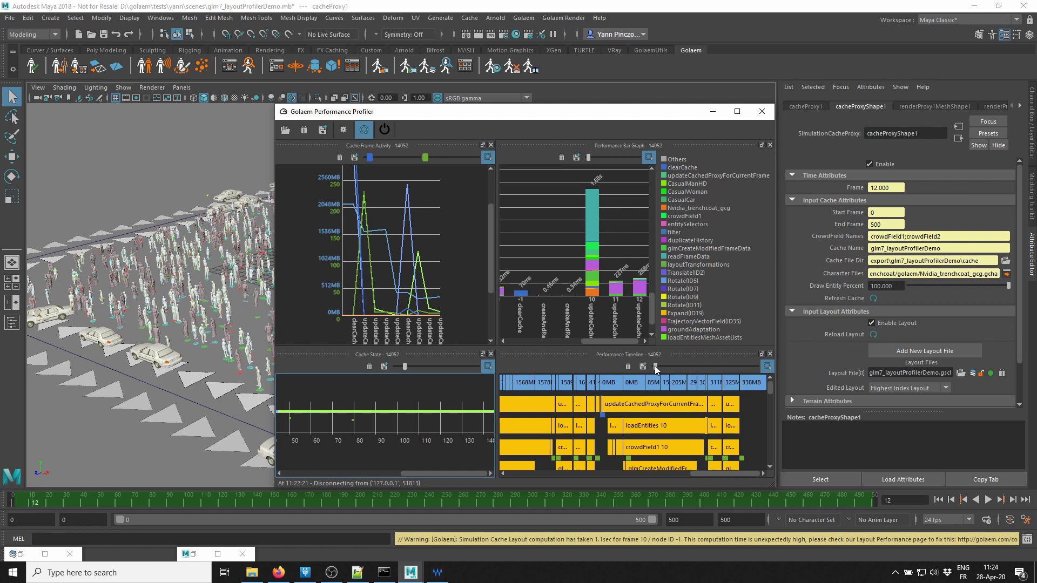
{"action": "scroll", "coordinate": [655, 365], "scroll_direction": "up", "scroll_amount": 1}
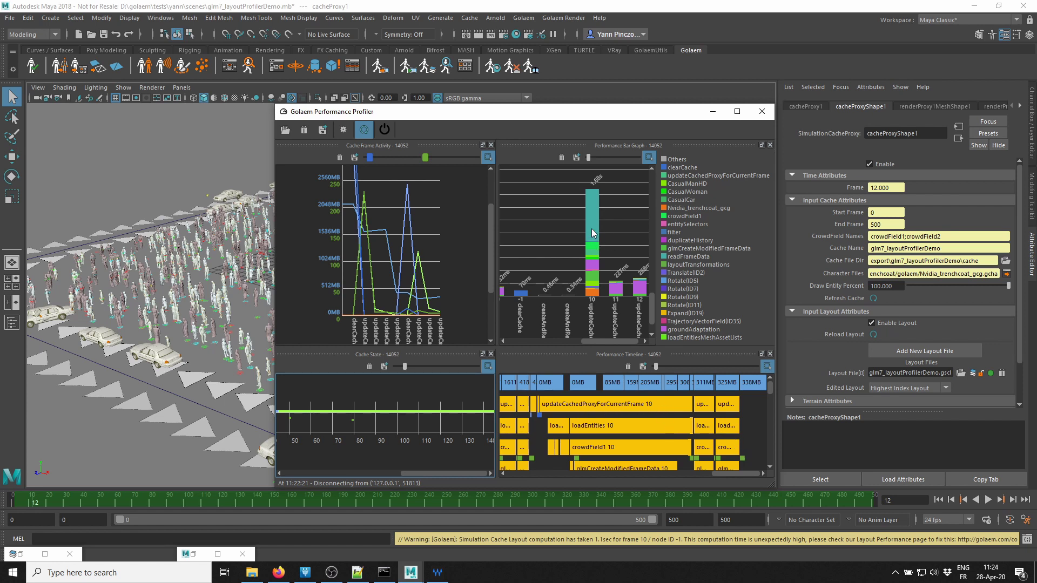
{"action": "left_click", "coordinate": [770, 466]}
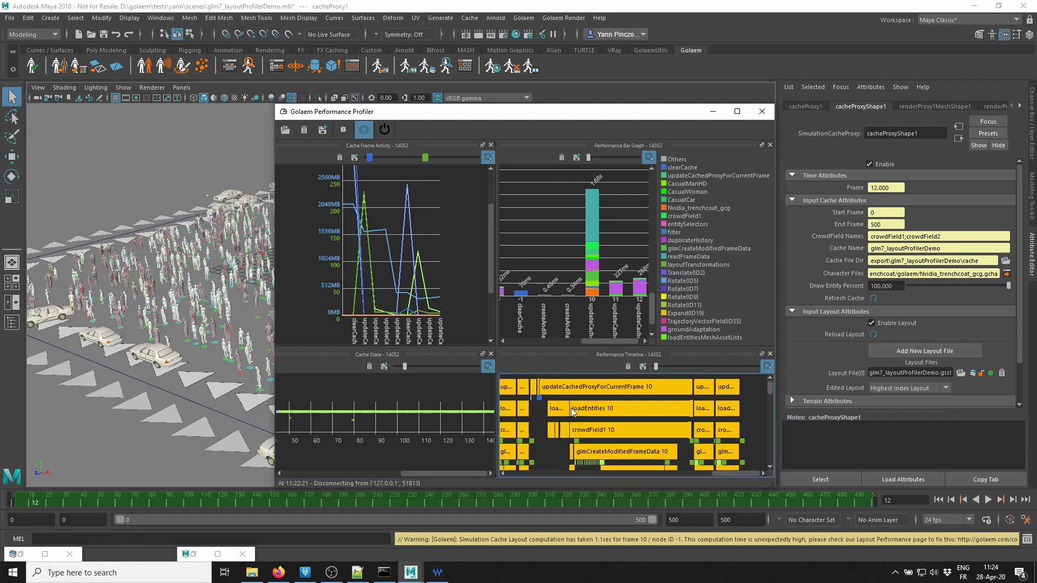
{"action": "mouse_move", "coordinate": [586, 409]}
{"action": "left_click", "coordinate": [769, 465]}
{"action": "left_click", "coordinate": [769, 465]}
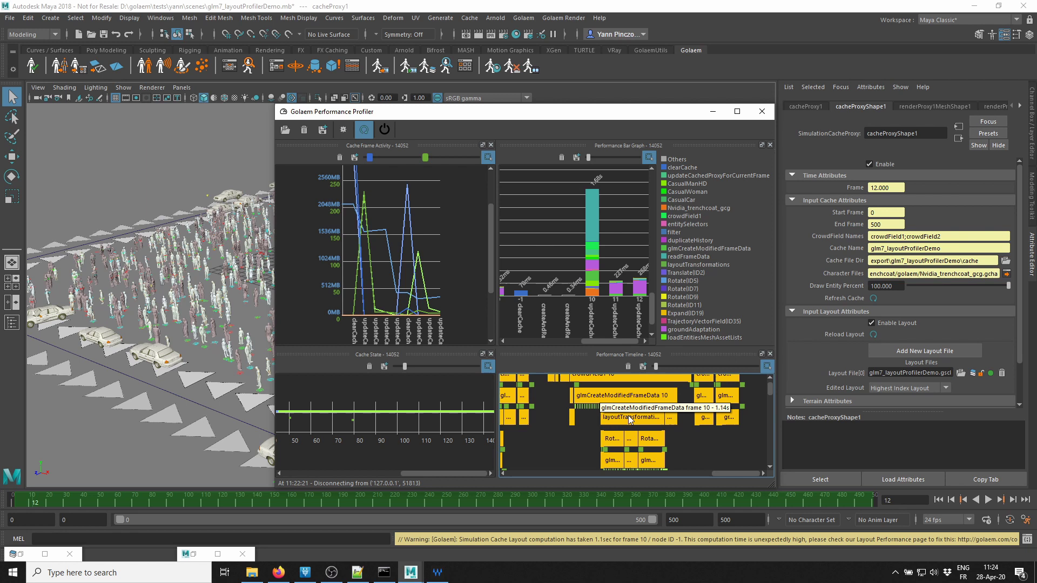
{"action": "mouse_move", "coordinate": [629, 417]}
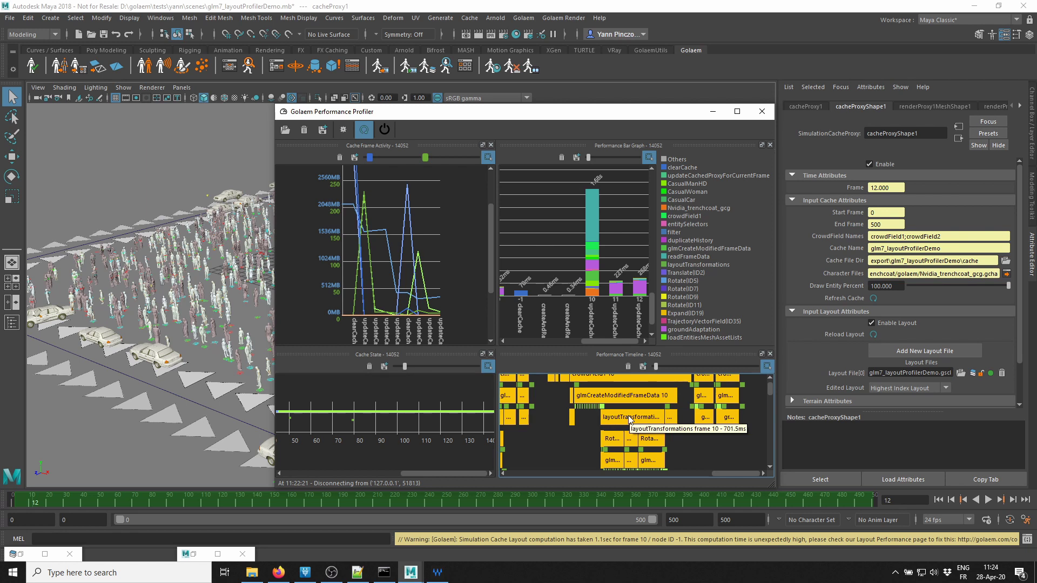
{"action": "left_click", "coordinate": [769, 465]}
- Enlarge the Performance Timeline further and examine the durations of the Rotate node blocks under layoutTransformations for frame 10
{"action": "left_click_drag", "start_coordinate": [655, 365], "coordinate": [660, 364]}
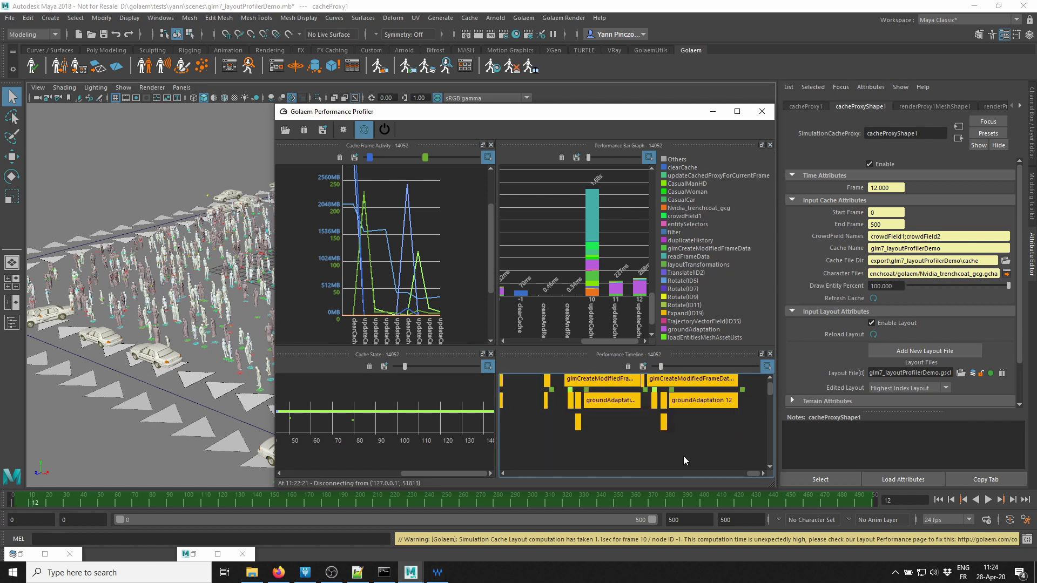
{"action": "scroll", "coordinate": [727, 422], "scroll_direction": "up", "scroll_amount": 5}
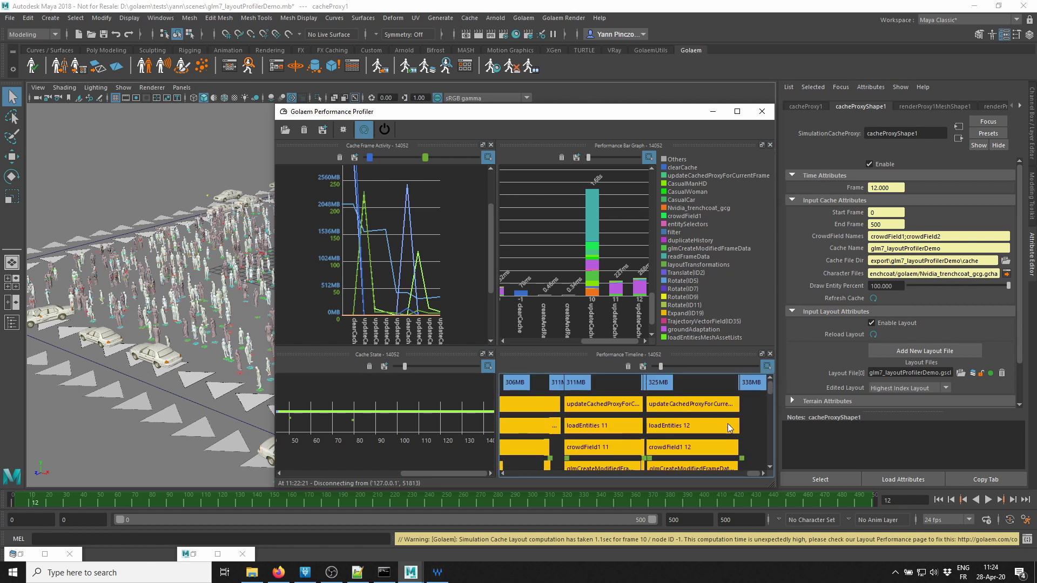
{"action": "left_click_drag", "start_coordinate": [750, 472], "coordinate": [730, 471]}
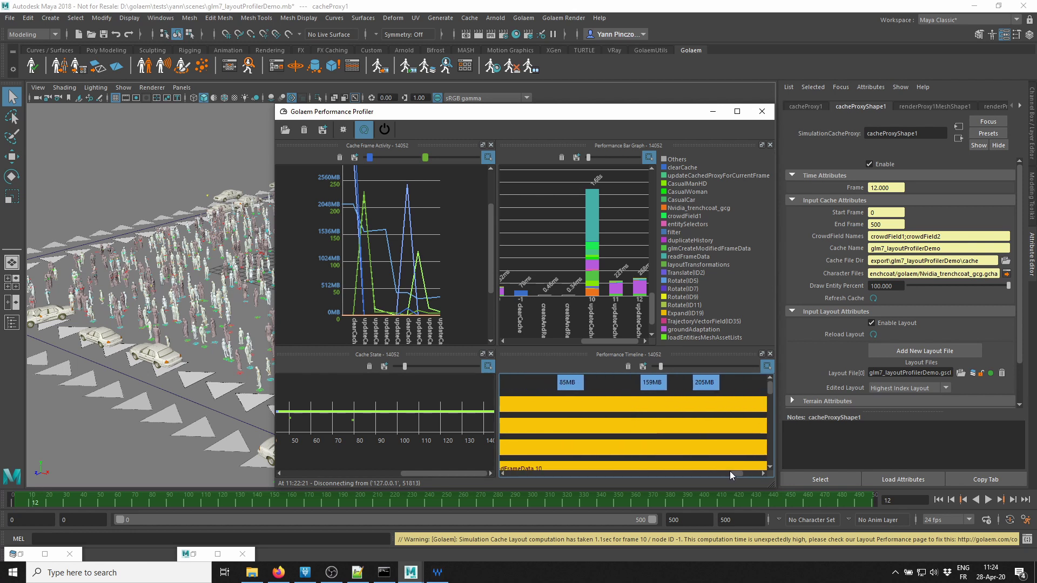
{"action": "scroll", "coordinate": [716, 445], "scroll_direction": "down", "scroll_amount": 5}
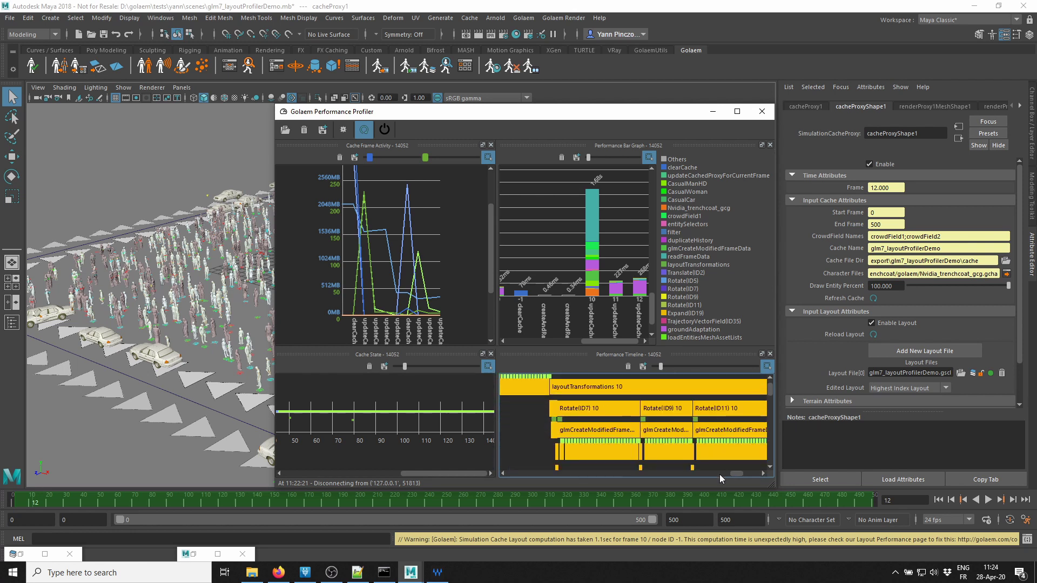
{"action": "scroll", "coordinate": [737, 472], "scroll_direction": "down", "scroll_amount": 3}
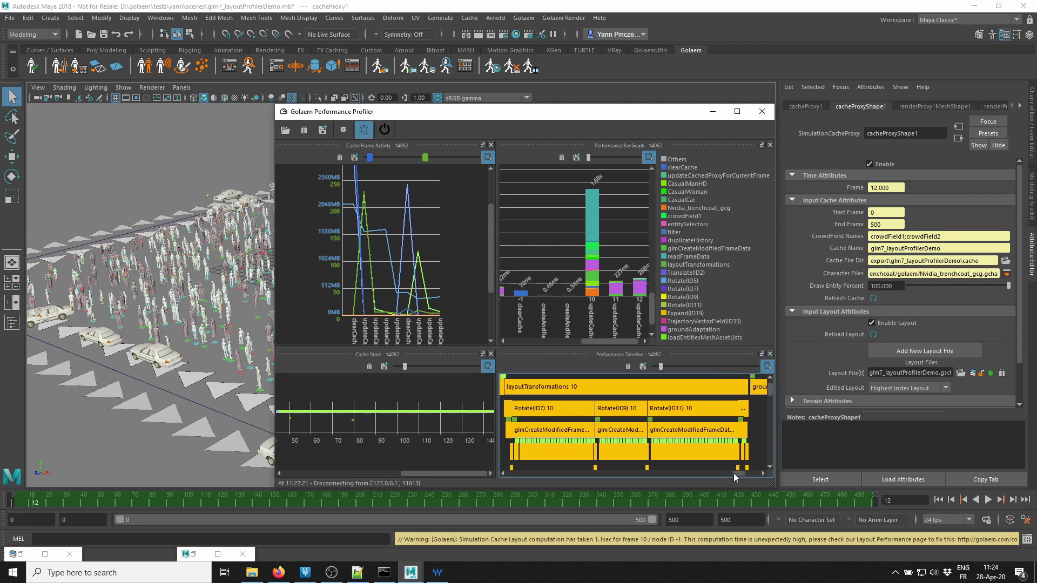
{"action": "scroll", "coordinate": [715, 437], "scroll_direction": "down", "scroll_amount": 1}
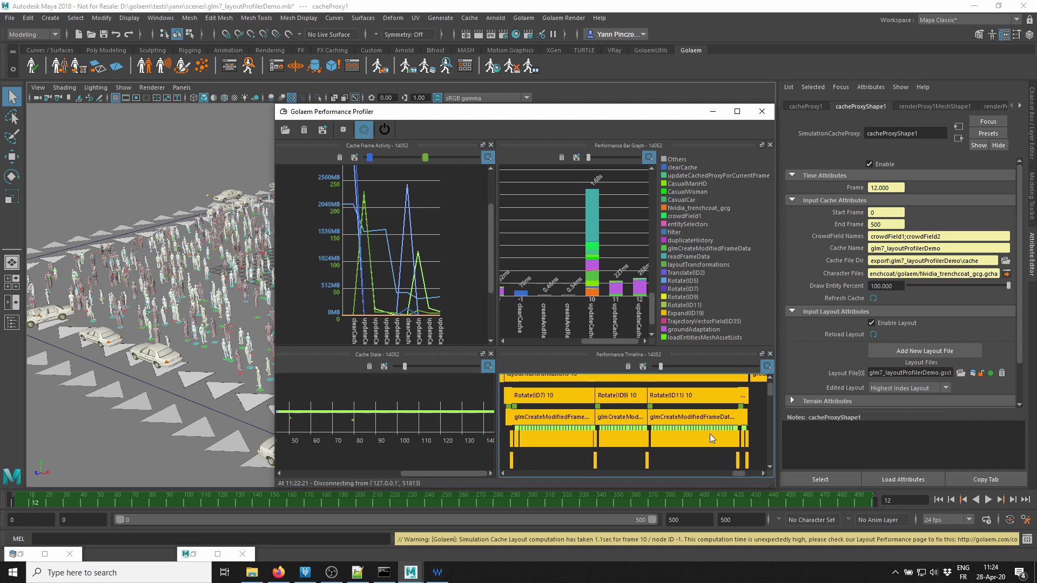
{"action": "scroll", "coordinate": [663, 405], "scroll_direction": "up", "scroll_amount": 1}
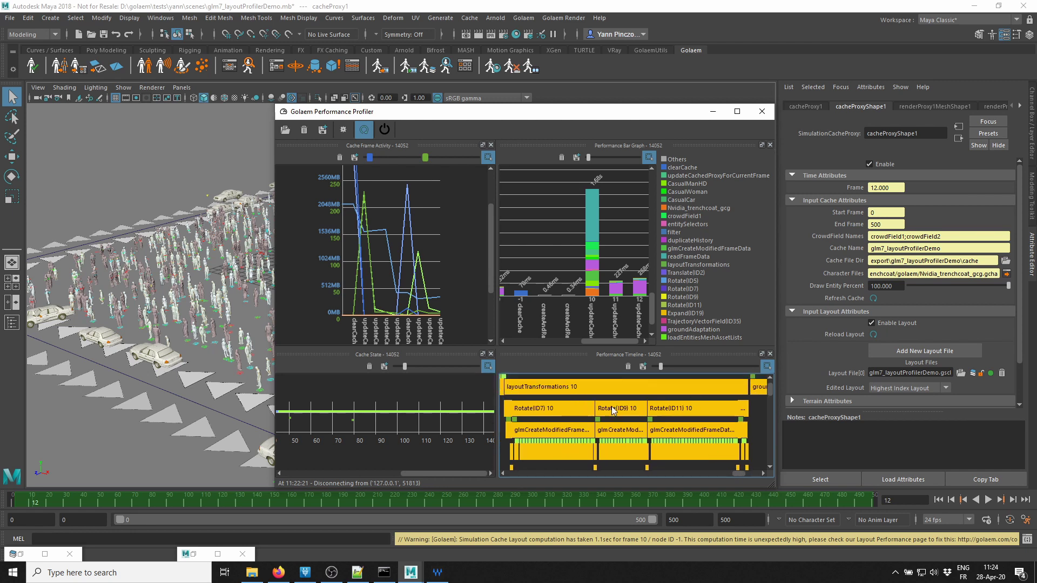
{"action": "mouse_move", "coordinate": [690, 409]}
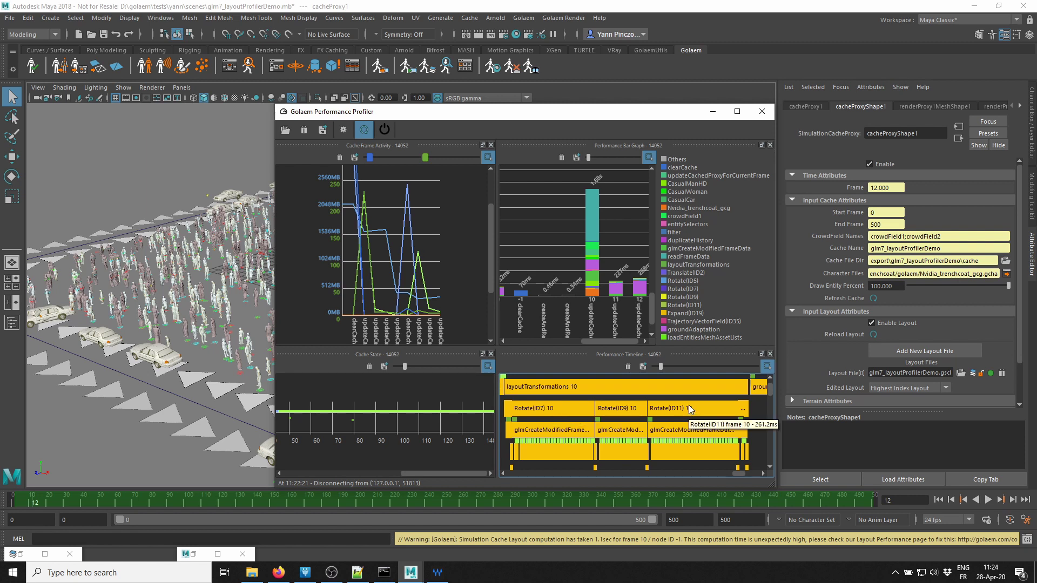
{"action": "mouse_move", "coordinate": [529, 411]}
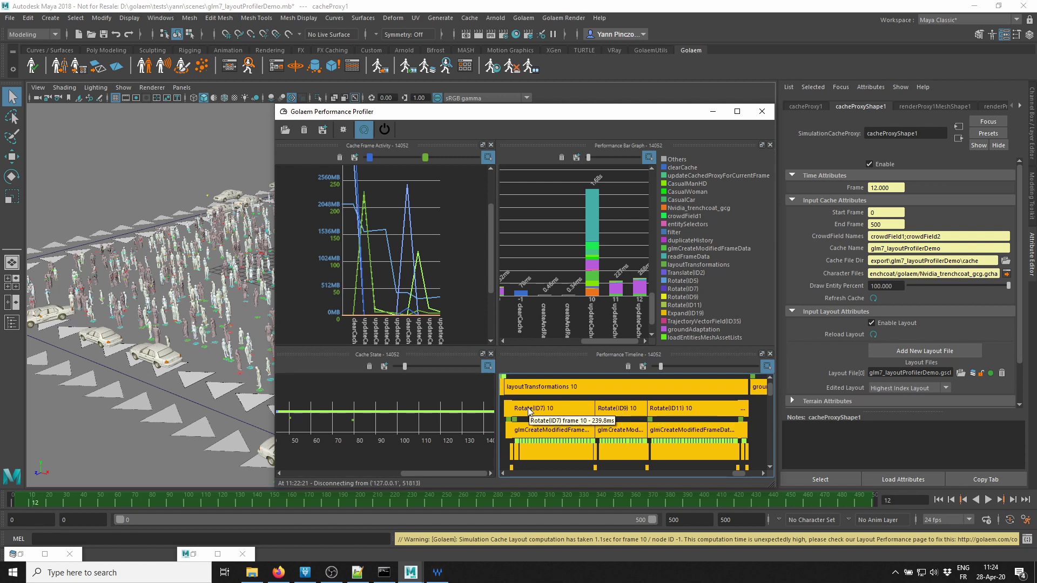
{"action": "scroll", "coordinate": [702, 410], "scroll_direction": "down", "scroll_amount": 1}
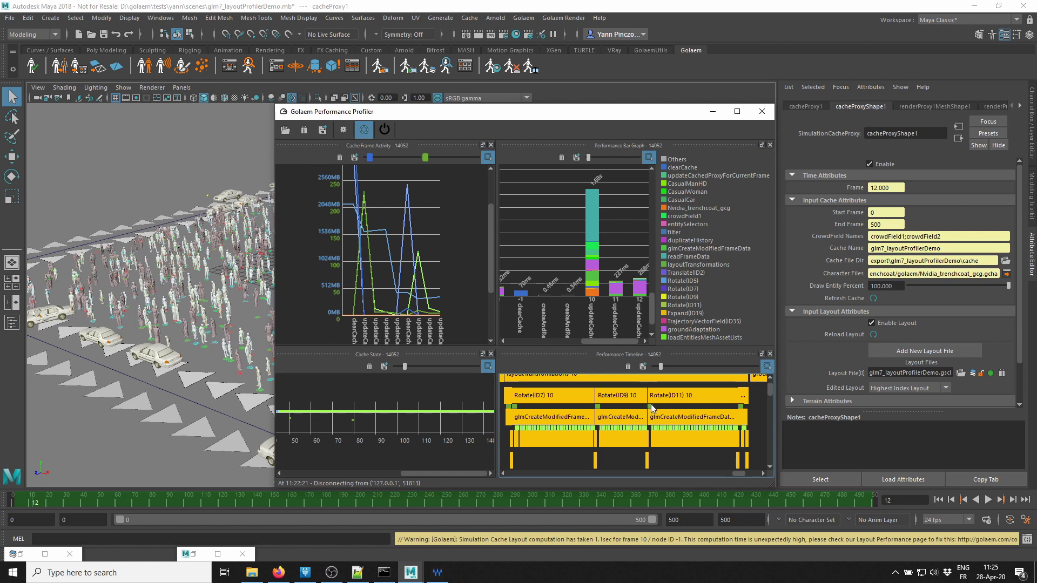
{"action": "mouse_move", "coordinate": [650, 406]}
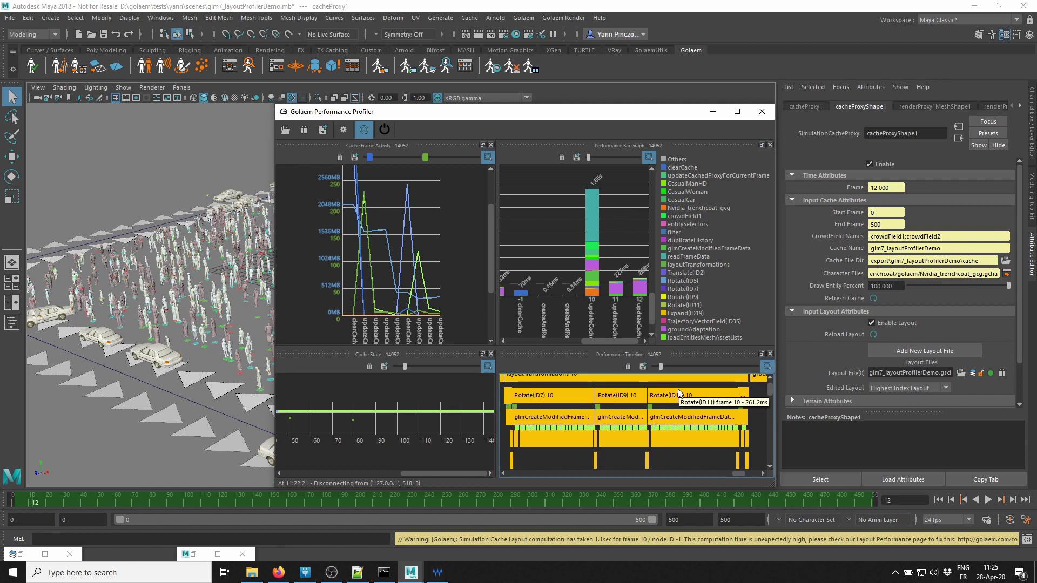
{"action": "mouse_move", "coordinate": [690, 428]}
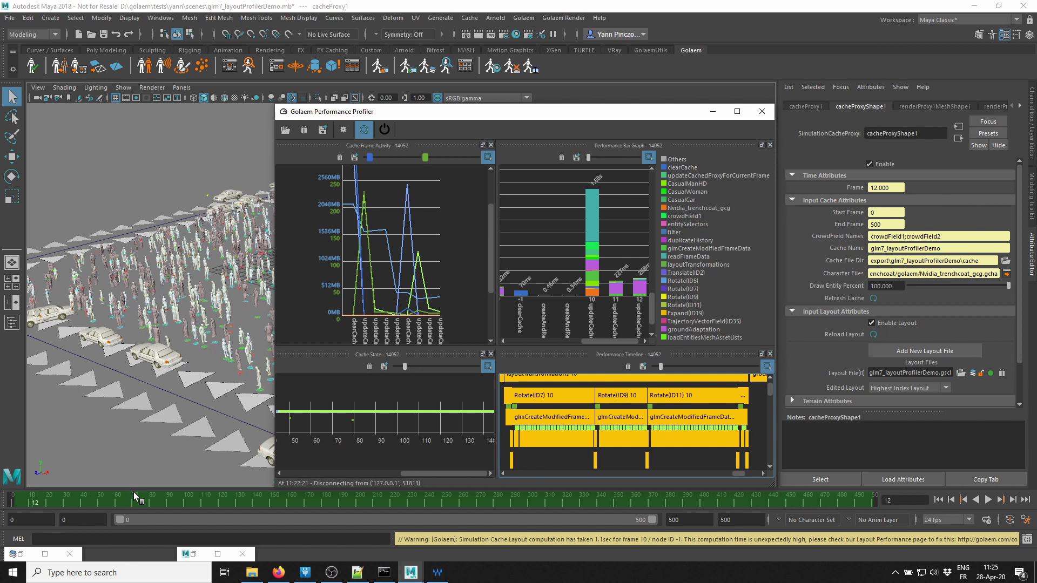
- Restore the Golaem Layout Editor and set the Rotate (ID:11) node's referenceFrameIndex to 10
{"action": "left_click", "coordinate": [22, 556]}
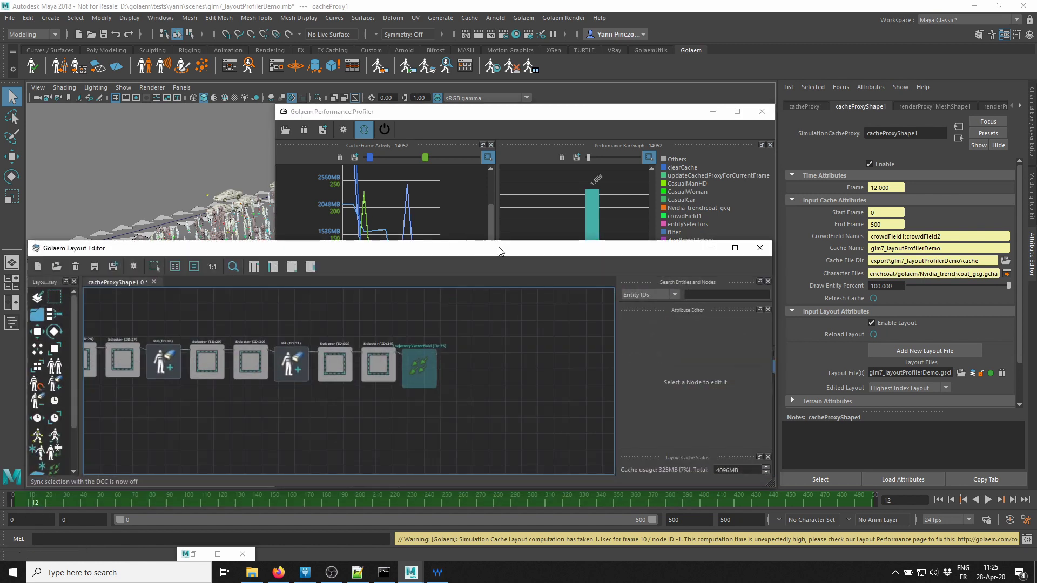
{"action": "left_click", "coordinate": [621, 112]}
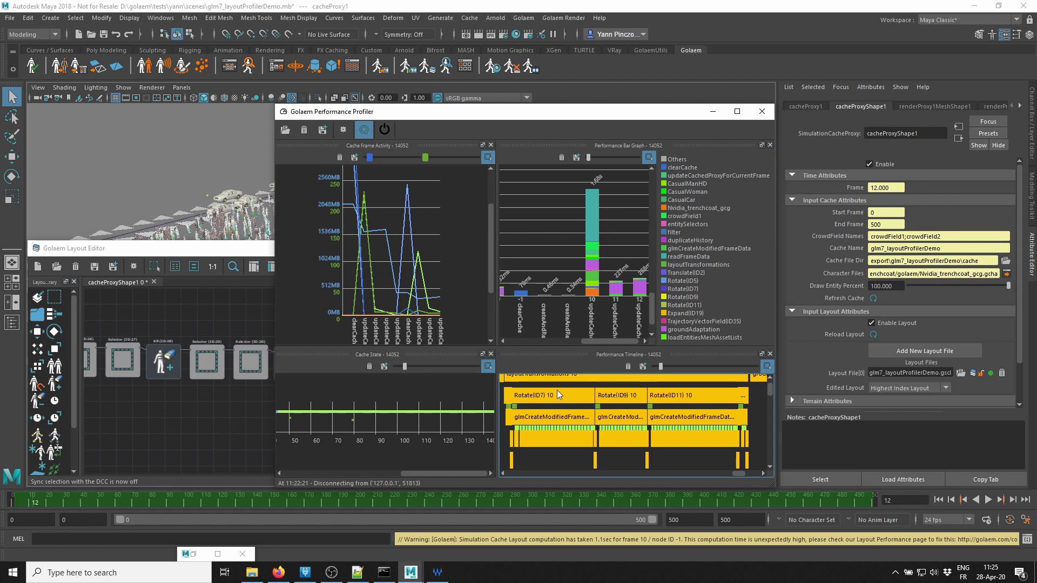
{"action": "left_click", "coordinate": [231, 333]}
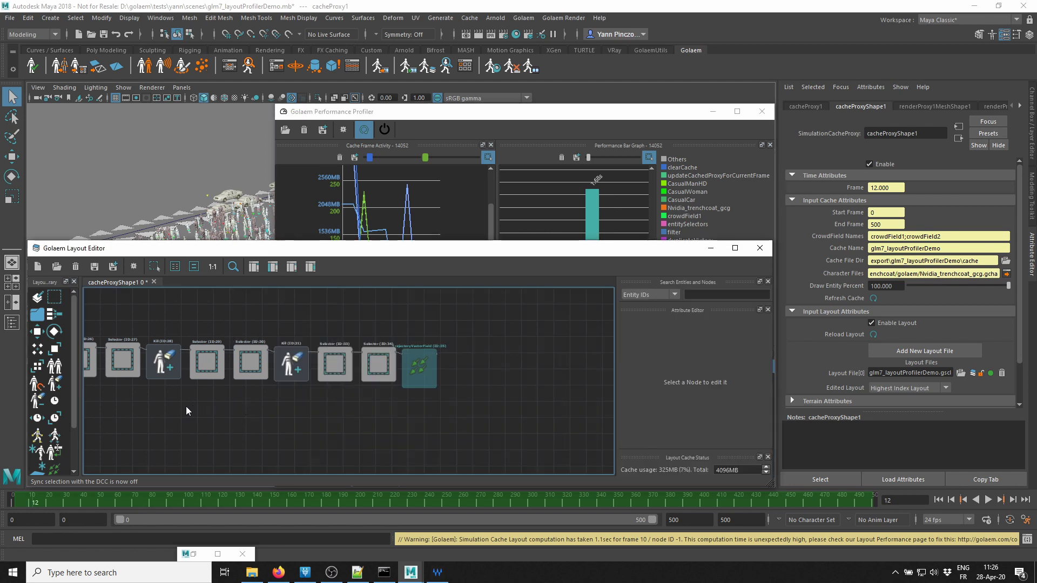
{"action": "middle_click_drag", "start_coordinate": [186, 406], "coordinate": [277, 403]}
{"action": "scroll", "coordinate": [276, 402], "scroll_direction": "up", "scroll_amount": 1}
{"action": "middle_click_drag", "start_coordinate": [197, 401], "coordinate": [287, 412]}
{"action": "middle_click_drag", "start_coordinate": [194, 419], "coordinate": [379, 409]}
{"action": "middle_click_drag", "start_coordinate": [224, 412], "coordinate": [304, 413]}
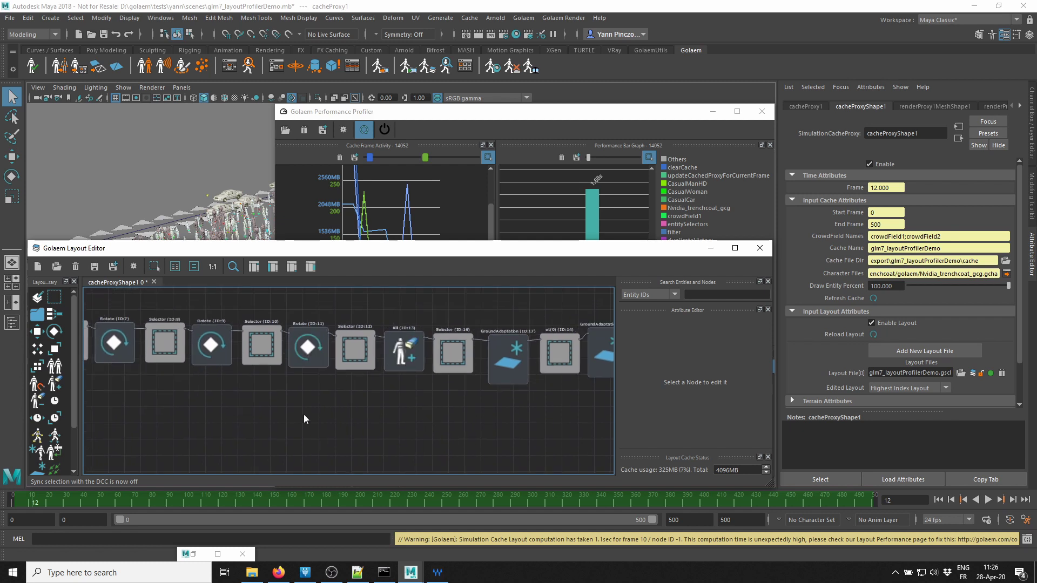
{"action": "left_click", "coordinate": [311, 345]}
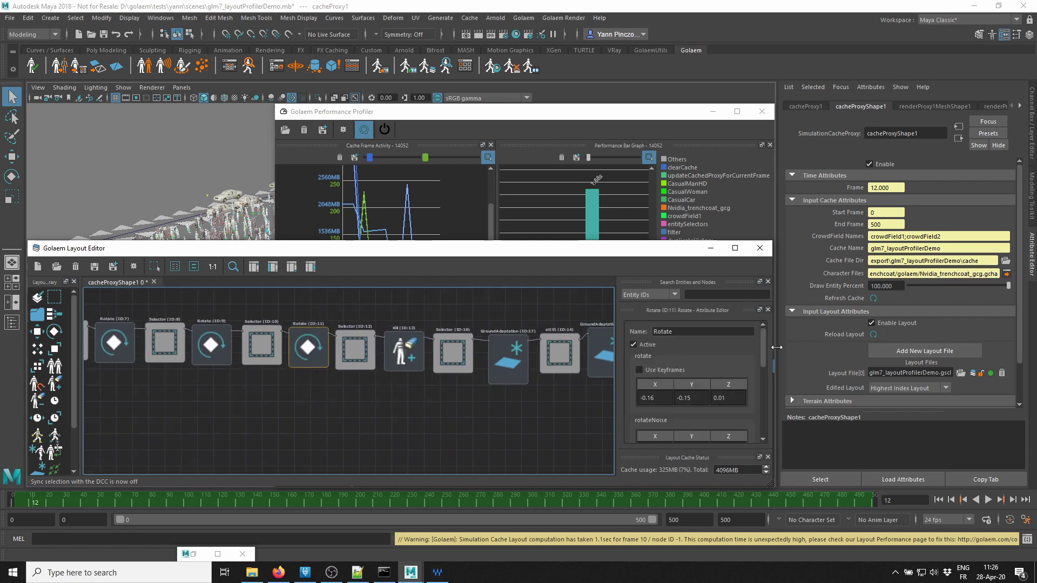
{"action": "left_click_drag", "start_coordinate": [760, 336], "coordinate": [767, 406]}
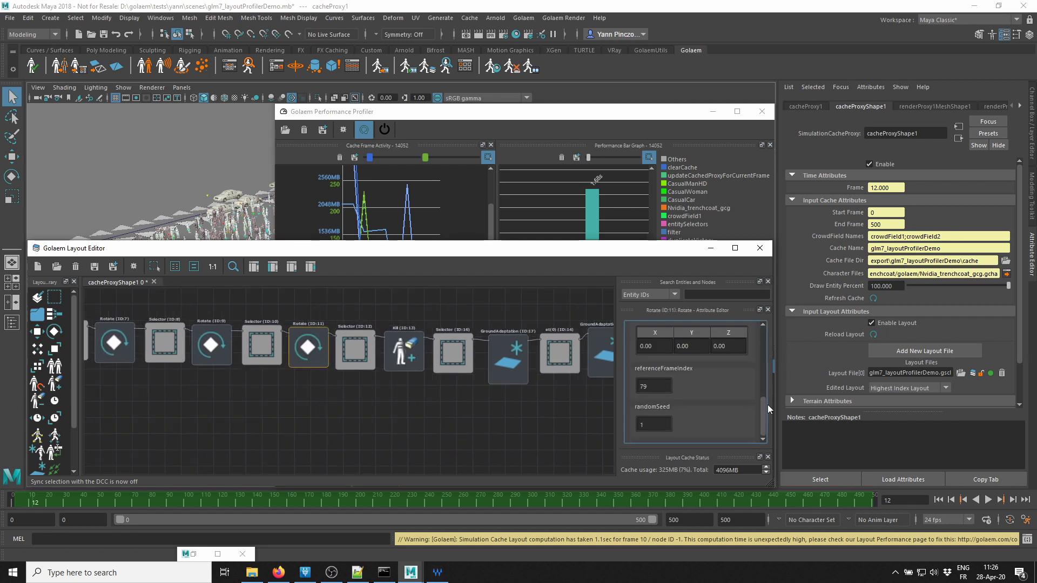
{"action": "double_click", "coordinate": [650, 386]}
{"action": "type", "text": "10"}
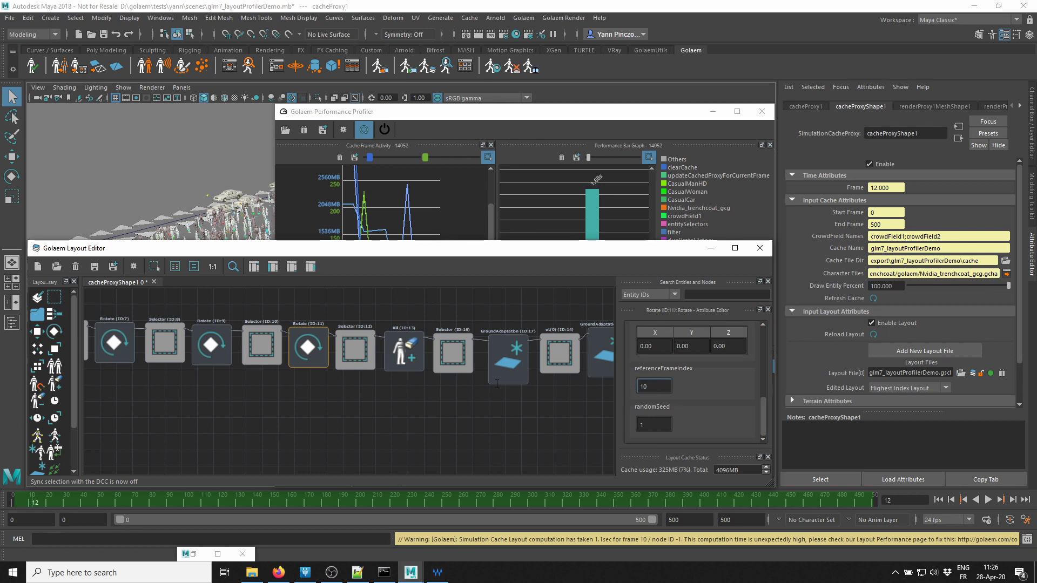
- Check the Rotate blocks in the profiler timeline and set the Rotate (ID:9) node's referenceFrameIndex to 10
{"action": "left_click", "coordinate": [585, 144]}
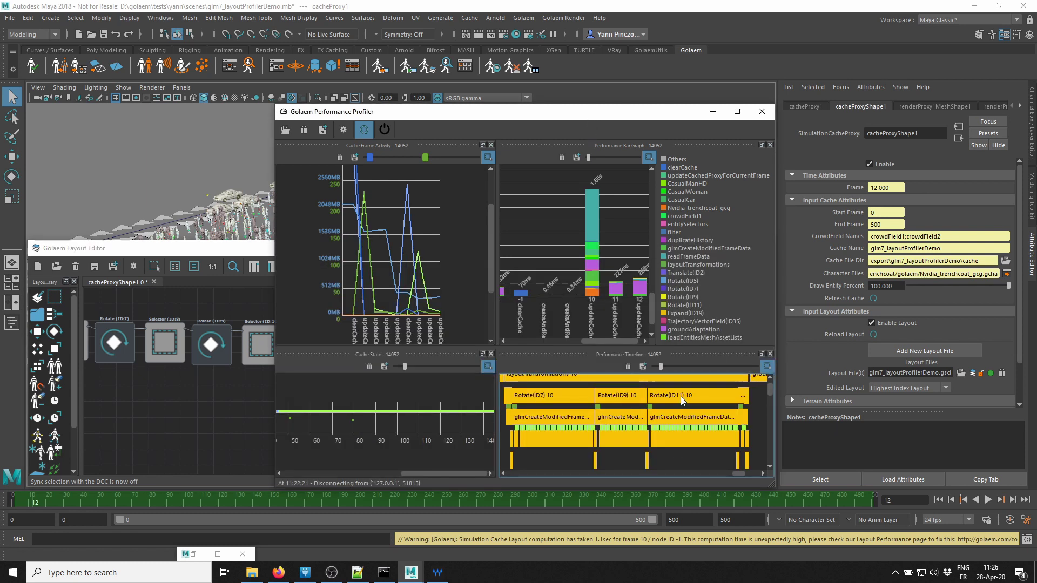
{"action": "left_click", "coordinate": [222, 255]}
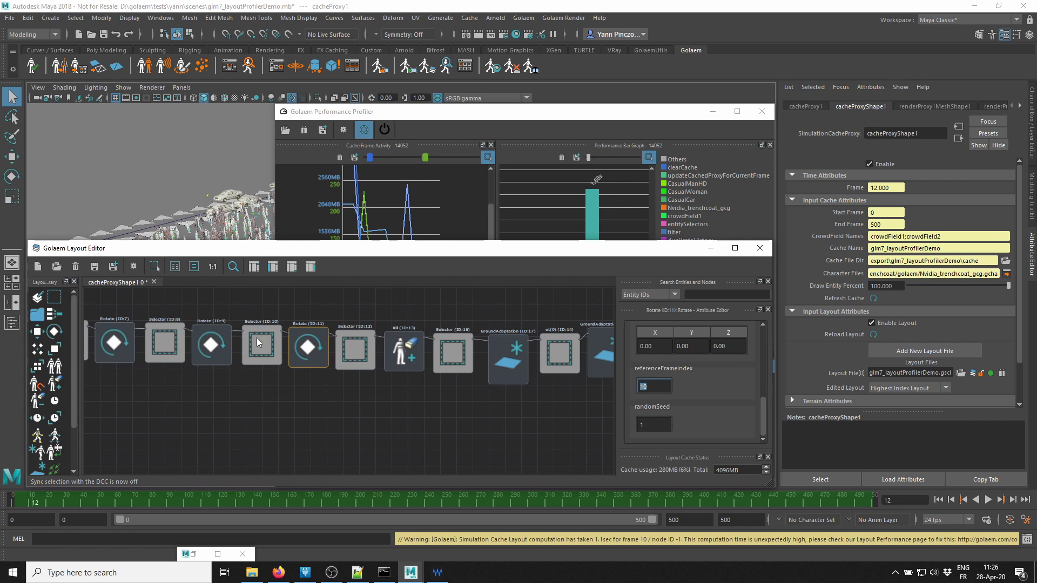
{"action": "left_click", "coordinate": [212, 338]}
{"action": "scroll", "coordinate": [701, 404], "scroll_direction": "down", "scroll_amount": 3}
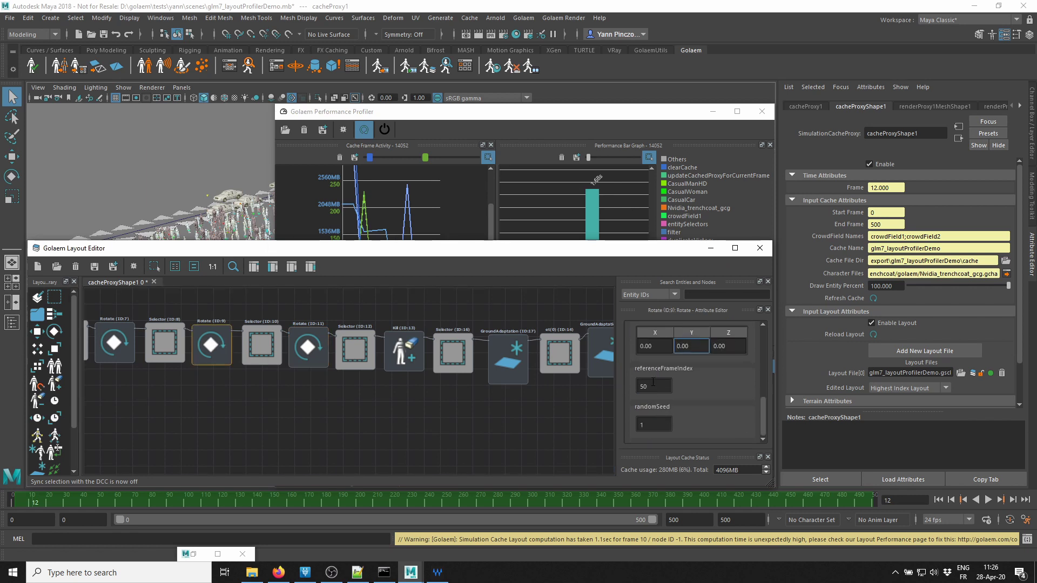
{"action": "type", "text": "10"}
- Set the referenceFrameIndex of the Rotate (ID:7) node to 10
{"action": "left_click", "coordinate": [117, 342]}
{"action": "middle_click_drag", "start_coordinate": [133, 359], "coordinate": [318, 397]}
{"action": "scroll", "coordinate": [750, 380], "scroll_direction": "down", "scroll_amount": 3}
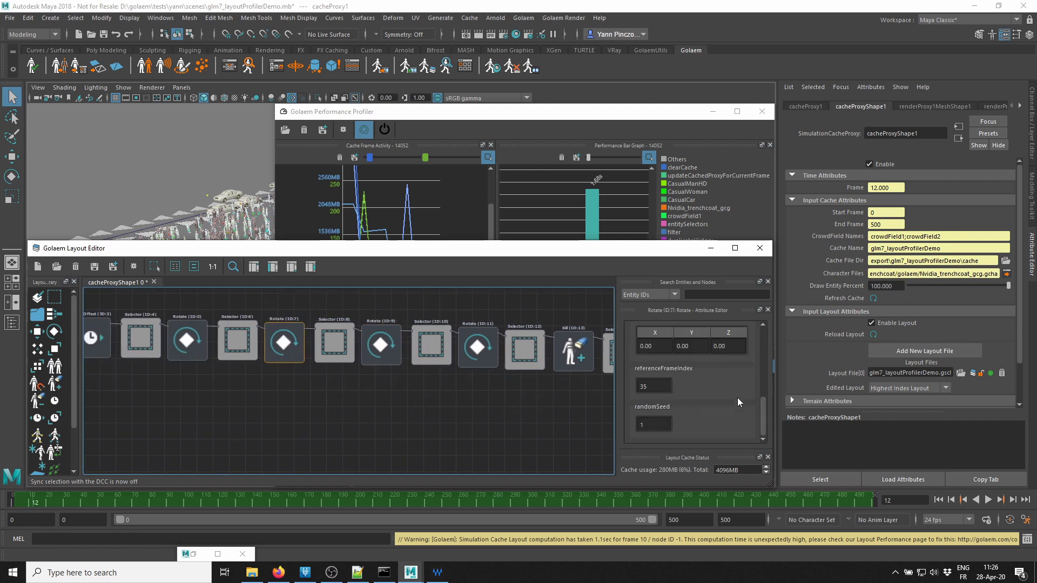
{"action": "left_click", "coordinate": [653, 386]}
{"action": "type", "text": "10"}
- Examine the Rotate (ID:5) block's duration in the Performance Timeline and check that node's referenceFrameIndex in the Layout Editor
{"action": "left_click", "coordinate": [644, 111]}
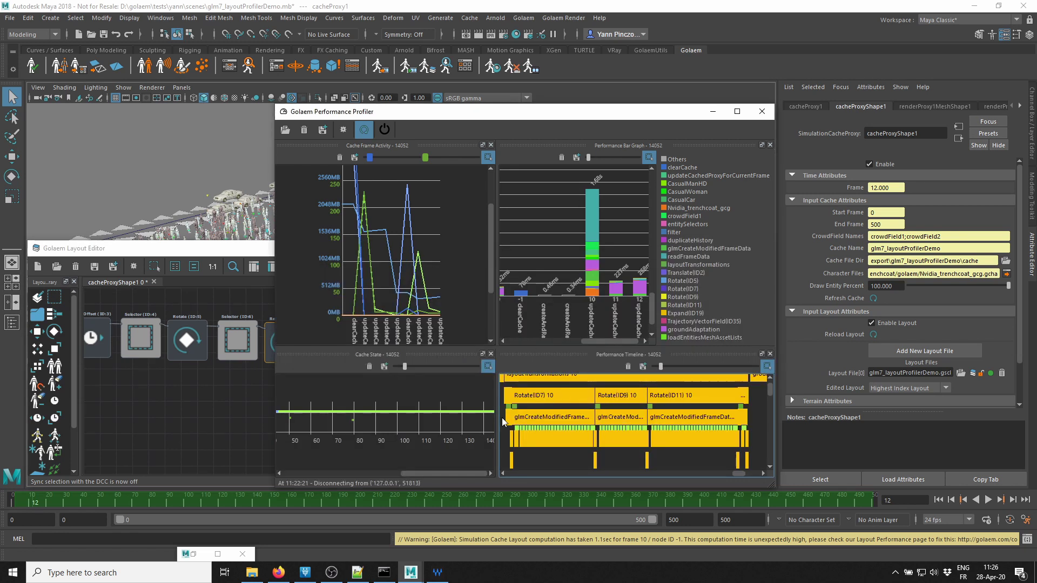
{"action": "mouse_move", "coordinate": [507, 418]}
{"action": "mouse_move", "coordinate": [509, 398]}
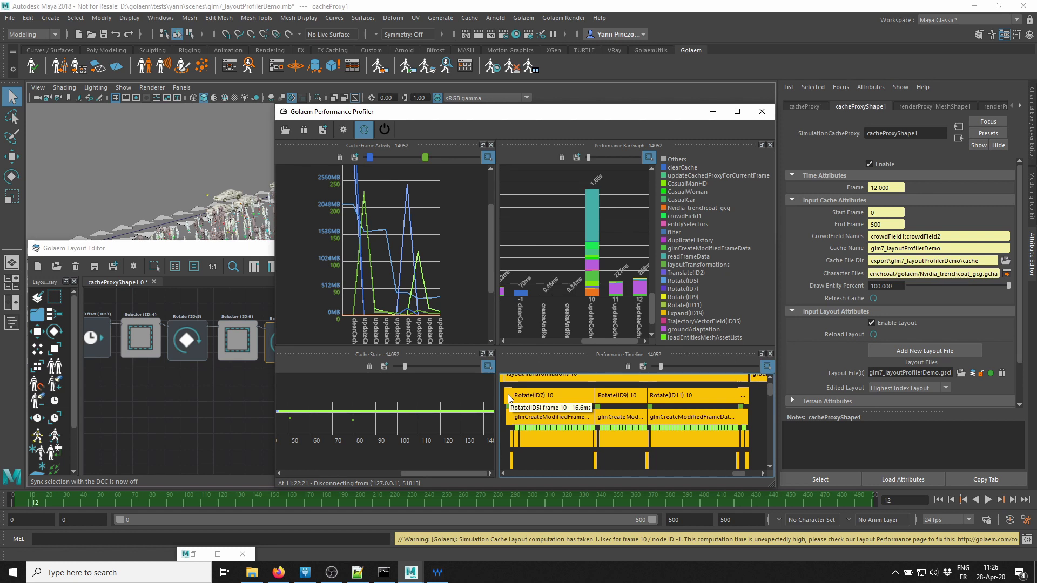
{"action": "left_click", "coordinate": [183, 400]}
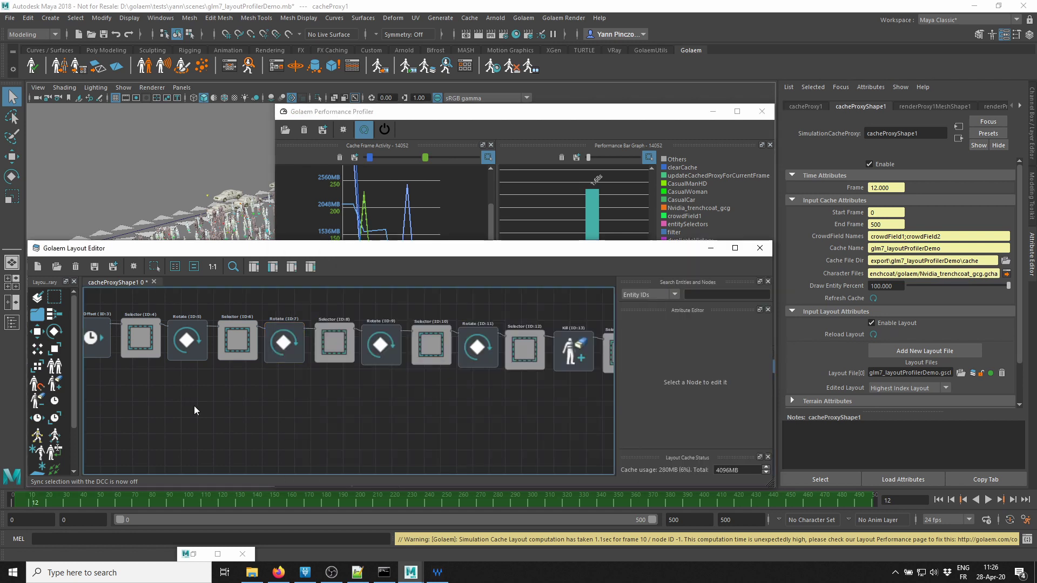
{"action": "left_click", "coordinate": [204, 359]}
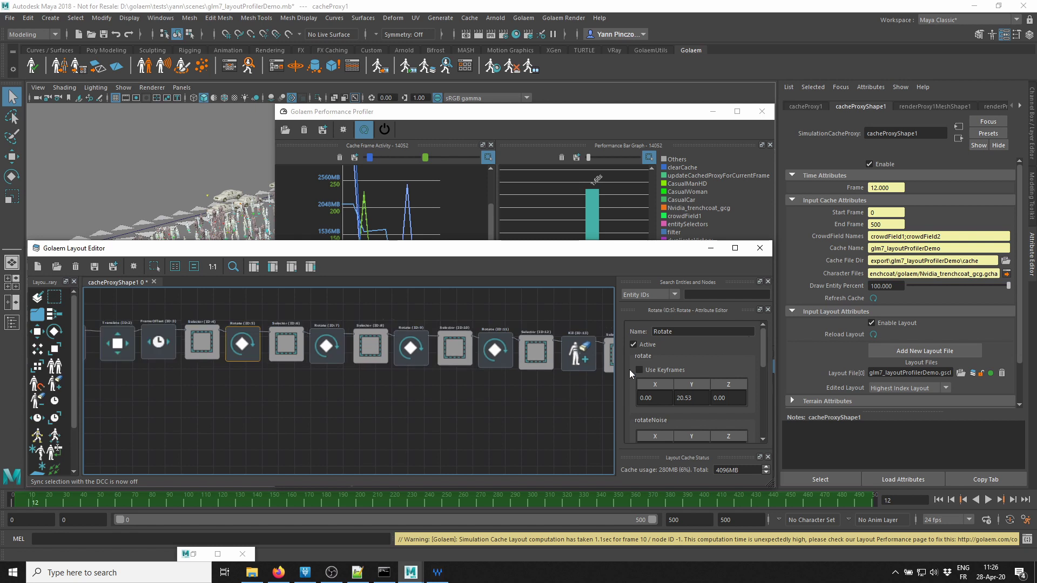
{"action": "scroll", "coordinate": [684, 370], "scroll_direction": "down", "scroll_amount": 3}
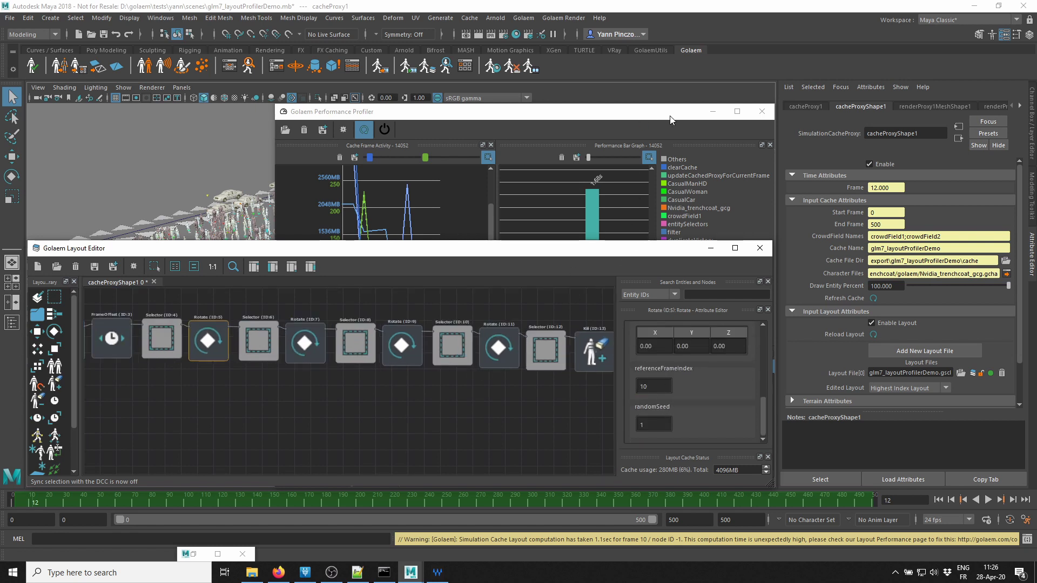
- Identify the short block after Rotate(ID11) in the Performance Timeline and set the Expand (ID:19) node's referenceFrameIndex to 10
{"action": "left_click", "coordinate": [654, 136]}
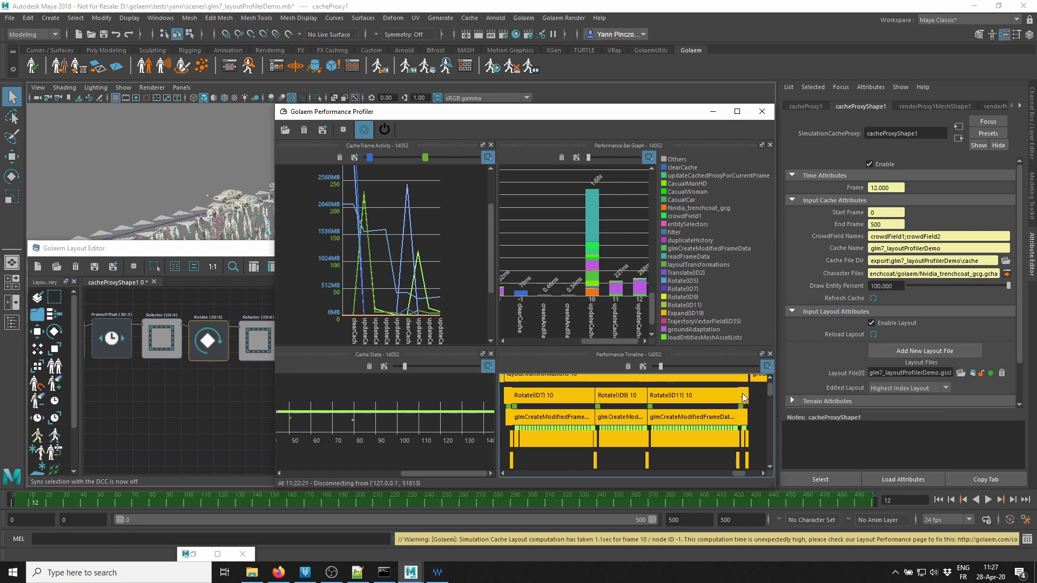
{"action": "mouse_move", "coordinate": [743, 395]}
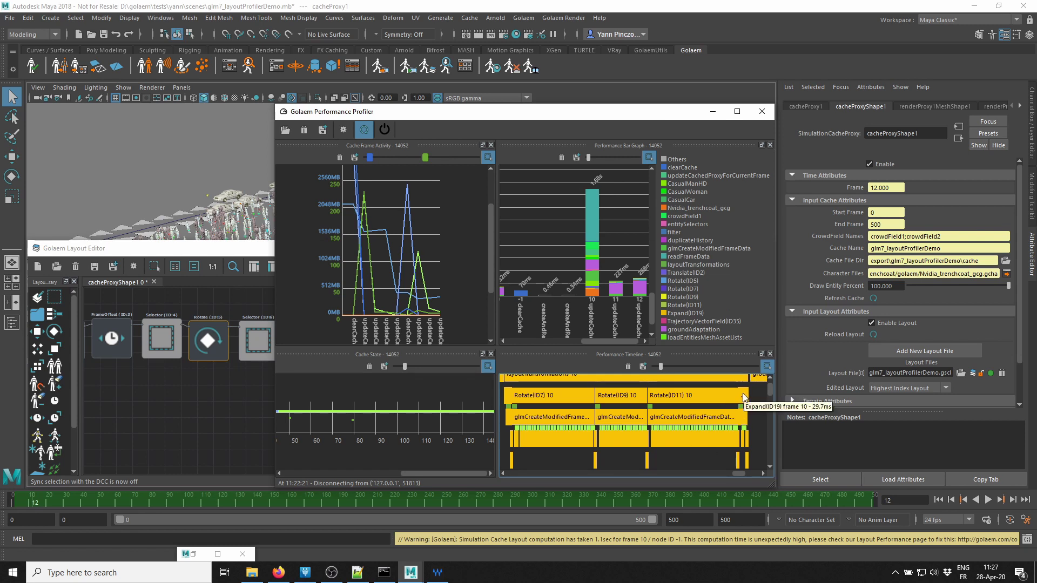
{"action": "left_click", "coordinate": [206, 394]}
{"action": "middle_click_drag", "start_coordinate": [550, 415], "coordinate": [317, 383]}
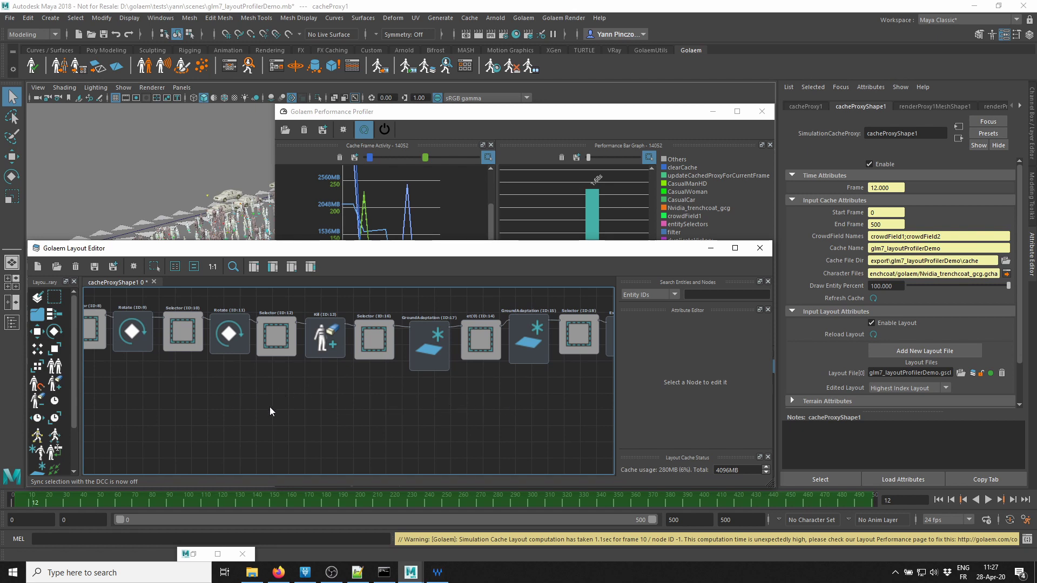
{"action": "scroll", "coordinate": [243, 400], "scroll_direction": "down", "scroll_amount": 2}
{"action": "middle_click_drag", "start_coordinate": [194, 405], "coordinate": [135, 400]}
{"action": "middle_click_drag", "start_coordinate": [366, 397], "coordinate": [284, 396]}
{"action": "middle_click_drag", "start_coordinate": [528, 396], "coordinate": [447, 397]}
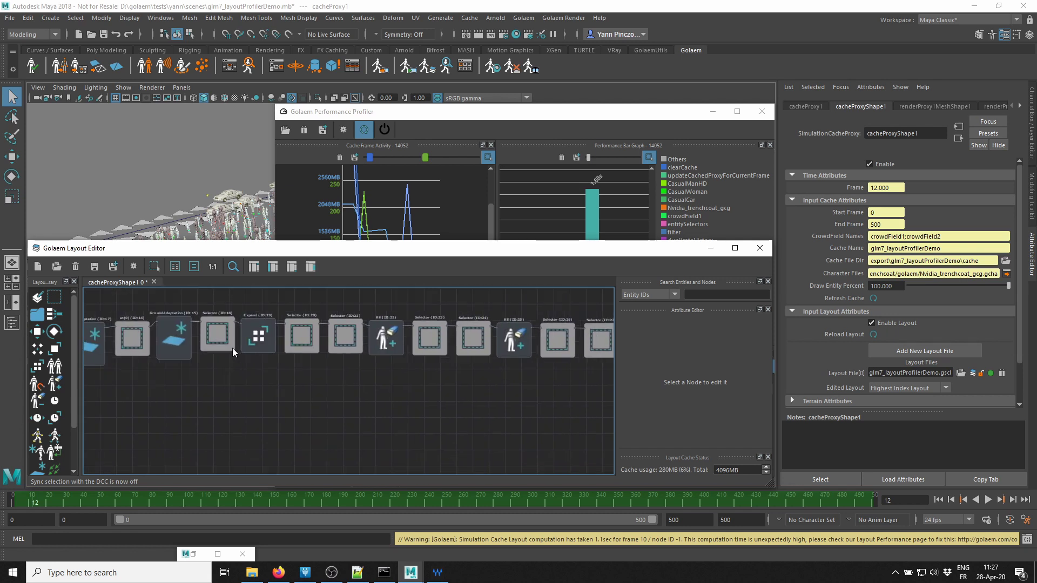
{"action": "left_click", "coordinate": [249, 349]}
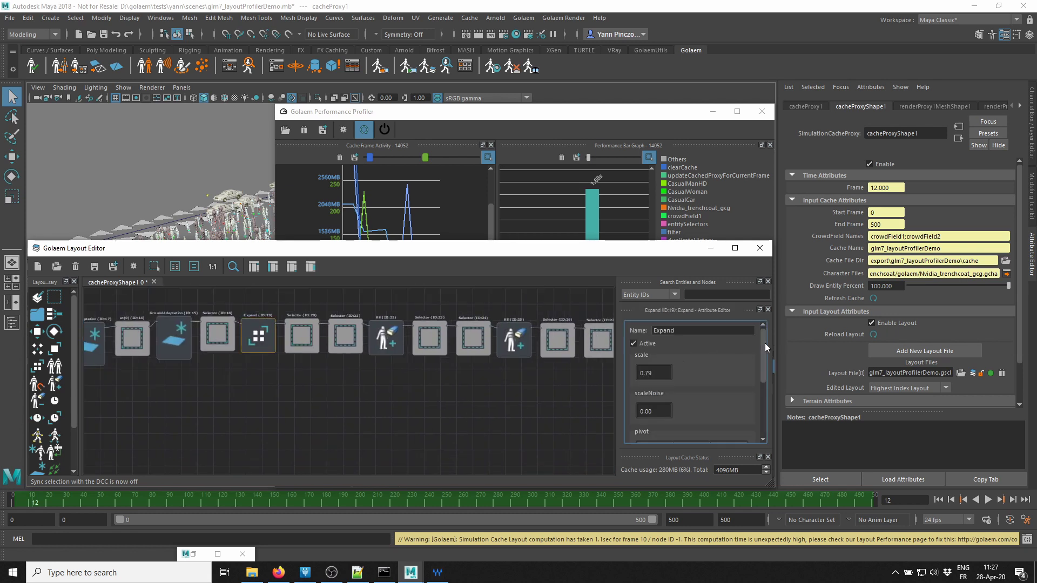
{"action": "scroll", "coordinate": [756, 378], "scroll_direction": "down", "scroll_amount": 3}
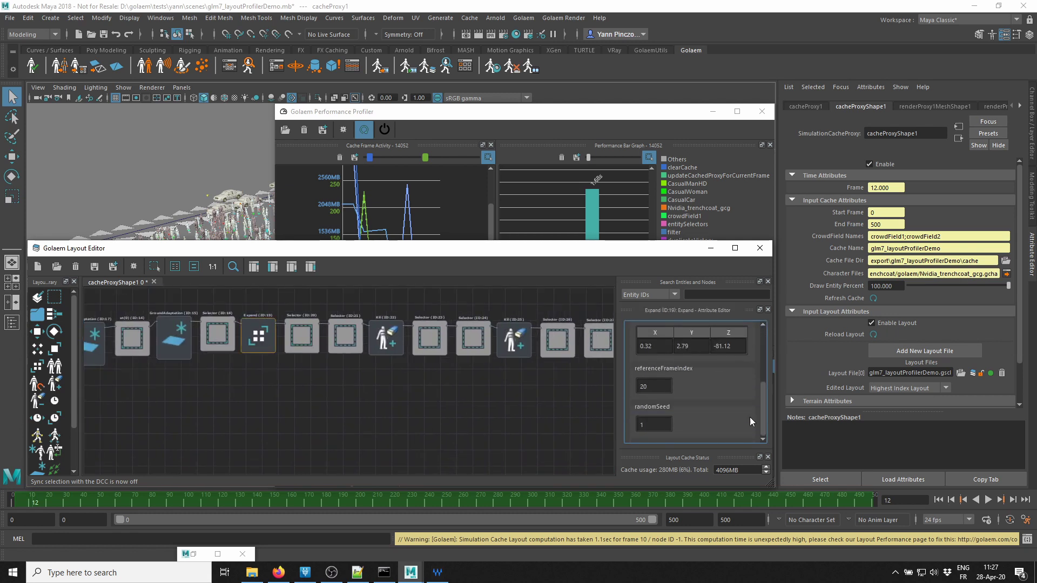
{"action": "double_click", "coordinate": [656, 386]}
{"action": "type", "text": "10"}
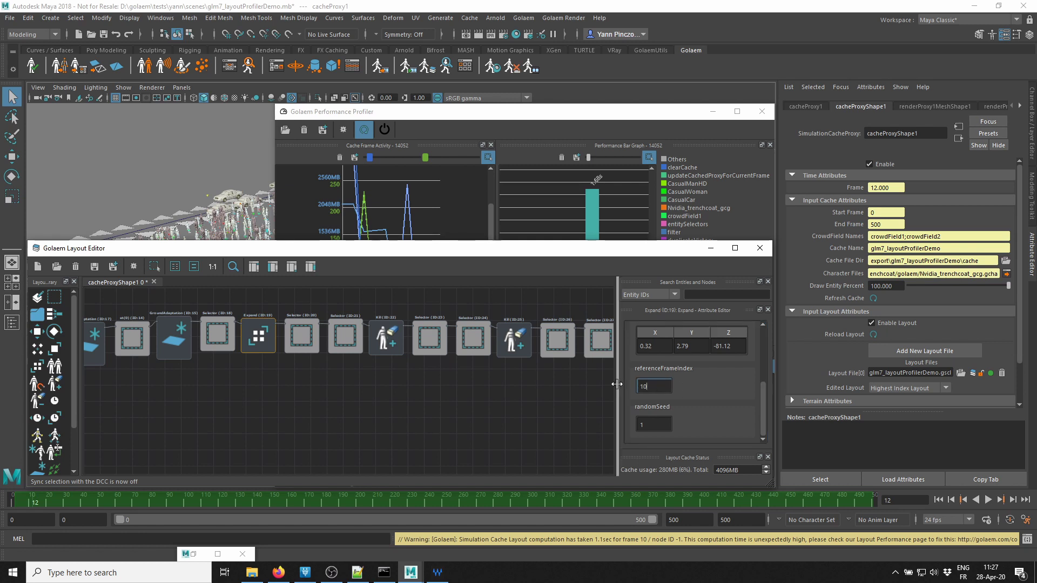
{"action": "key", "text": "Return"}
{"action": "left_click", "coordinate": [565, 375]}
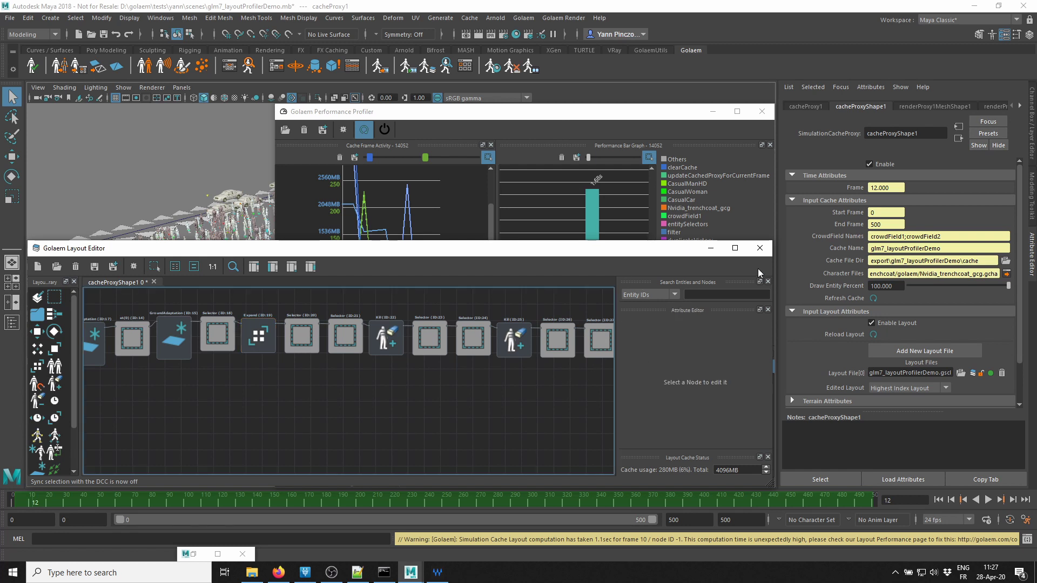
- Minimize the Layout Editor and record a new profile by refreshing the cache at frame 10 and advancing to frame 12
{"action": "left_click", "coordinate": [711, 250]}
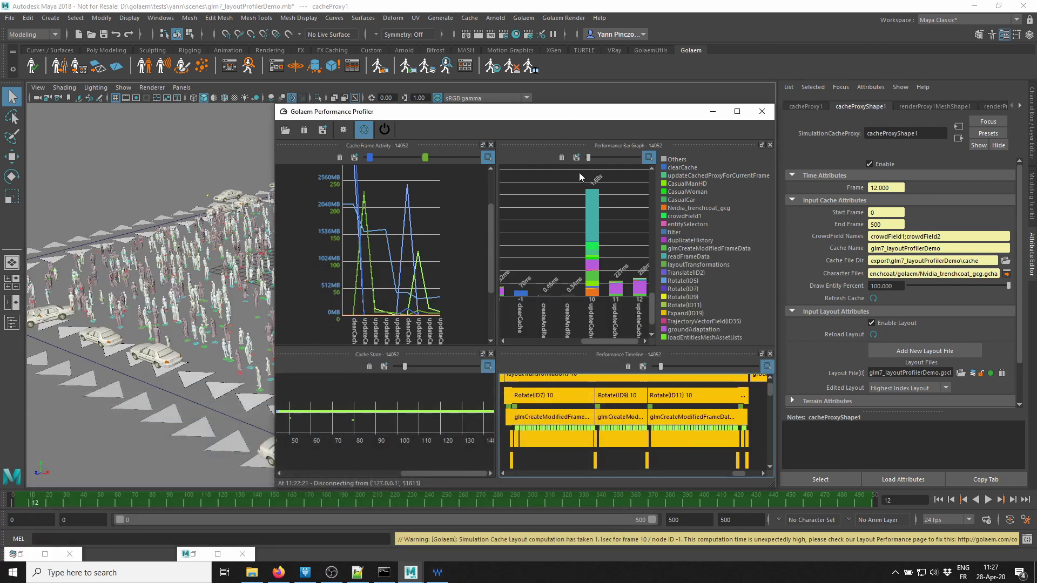
{"action": "left_click", "coordinate": [31, 506]}
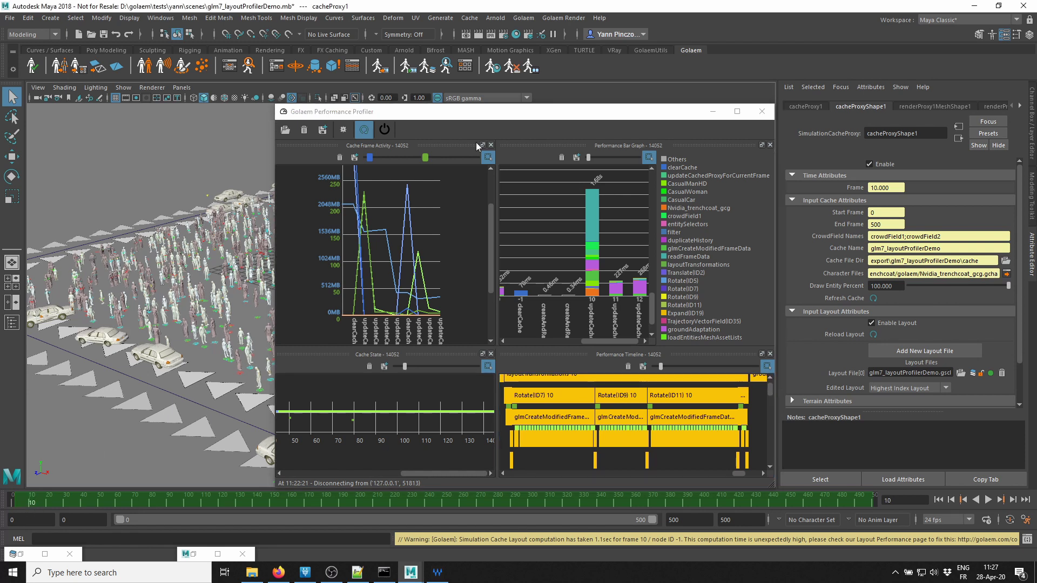
{"action": "left_click", "coordinate": [384, 130]}
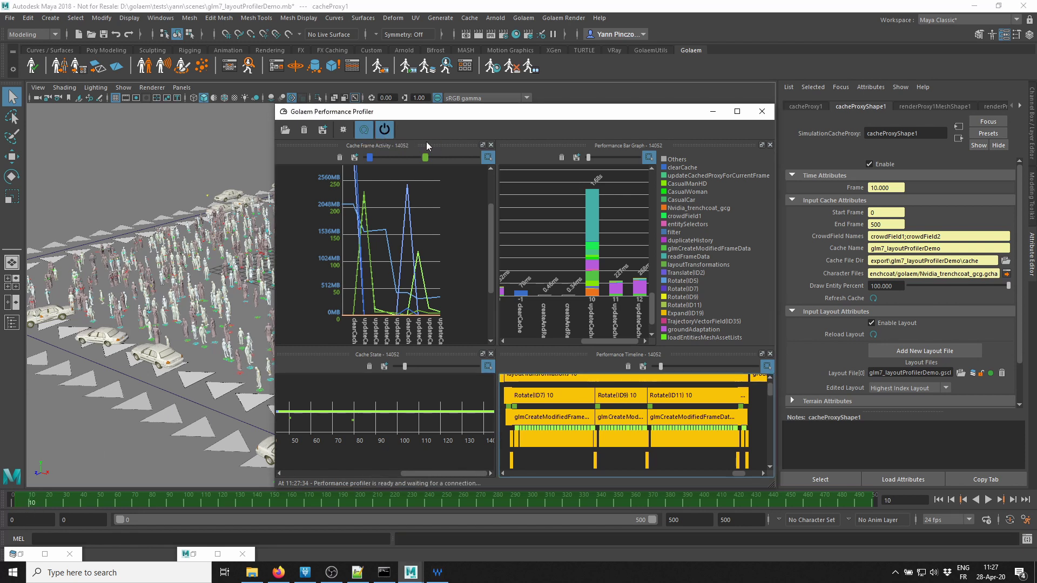
{"action": "left_click", "coordinate": [873, 298]}
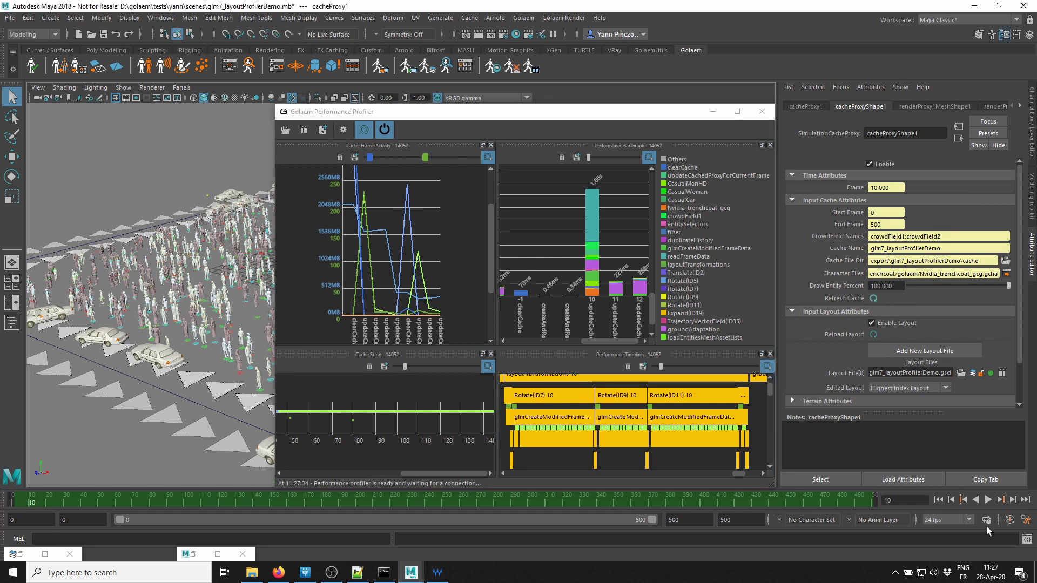
{"action": "left_click", "coordinate": [1012, 499]}
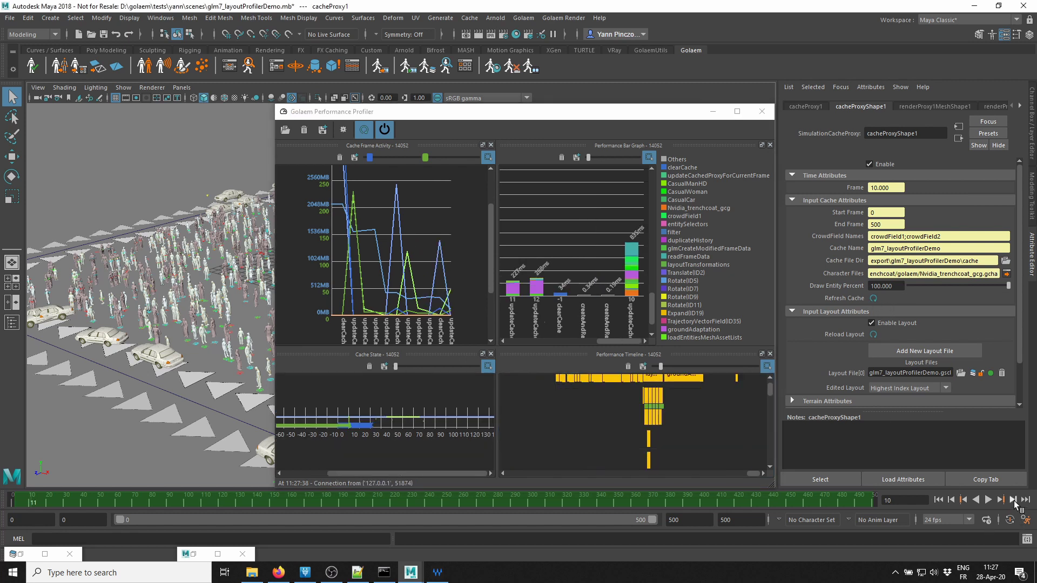
{"action": "left_click", "coordinate": [1012, 499]}
{"action": "left_click", "coordinate": [384, 130]}
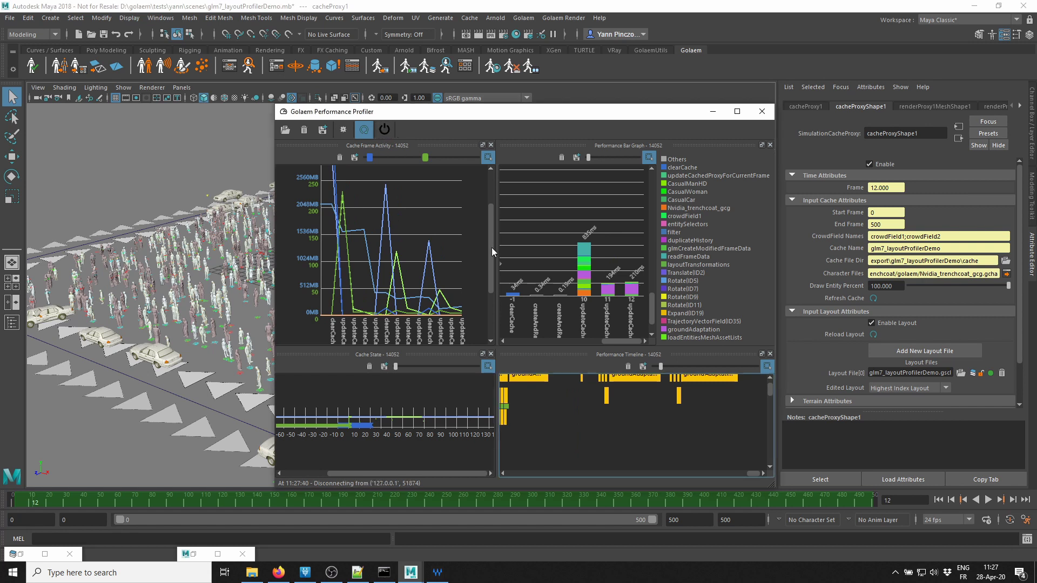
- Compare the frame 10 bars of the previous and new recordings in the Performance Bar Graph, including their readFrameData portions
{"action": "left_click_drag", "start_coordinate": [623, 340], "coordinate": [595, 338]}
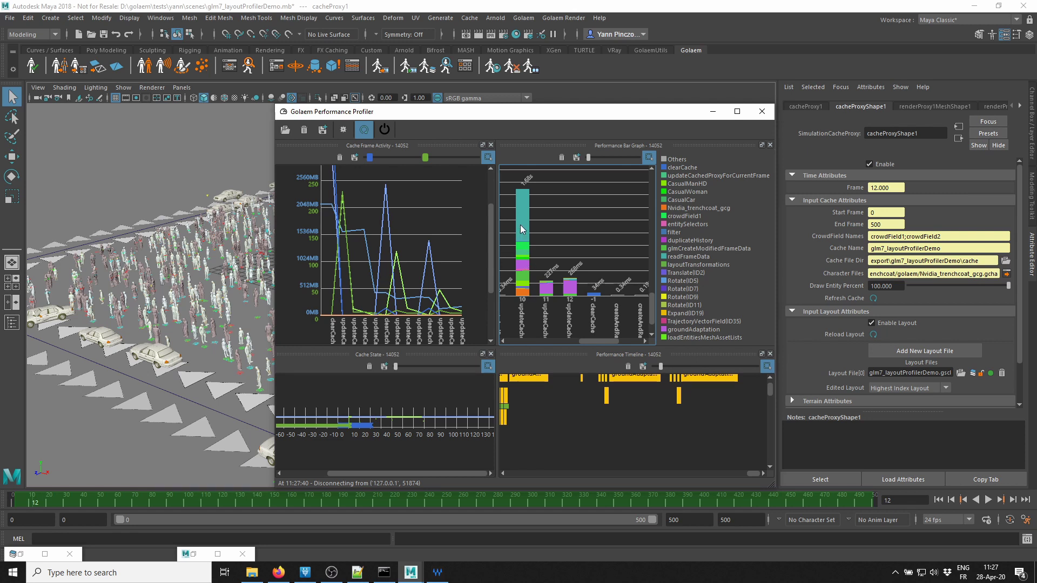
{"action": "mouse_move", "coordinate": [520, 224]}
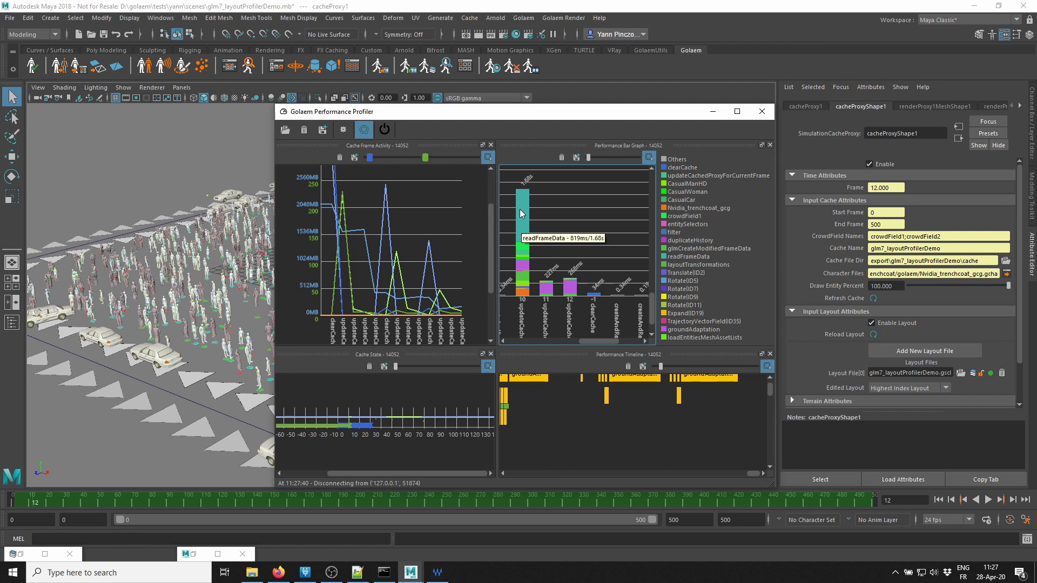
{"action": "left_click_drag", "start_coordinate": [597, 342], "coordinate": [621, 344]}
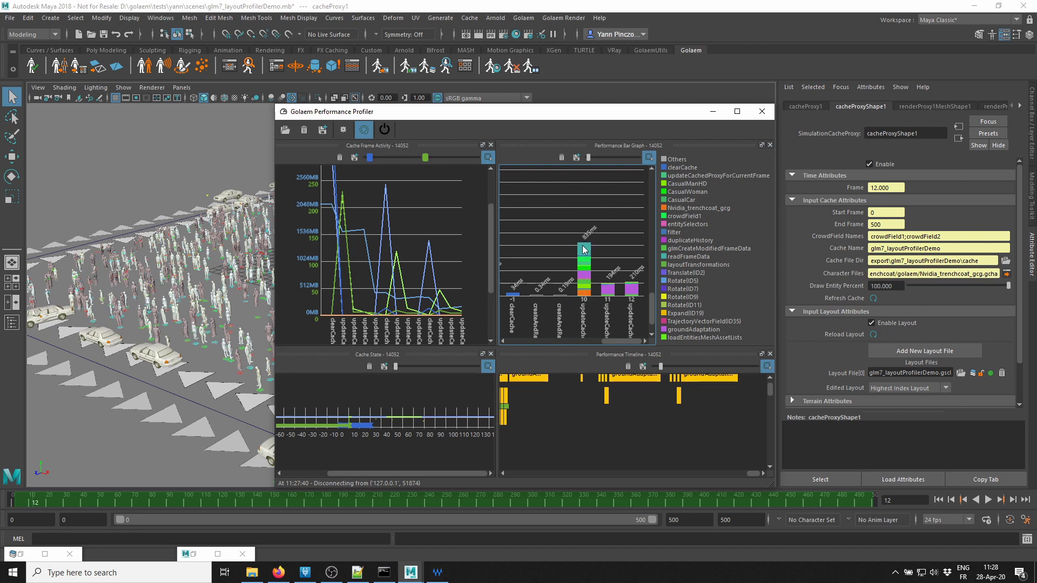
{"action": "mouse_move", "coordinate": [583, 248]}
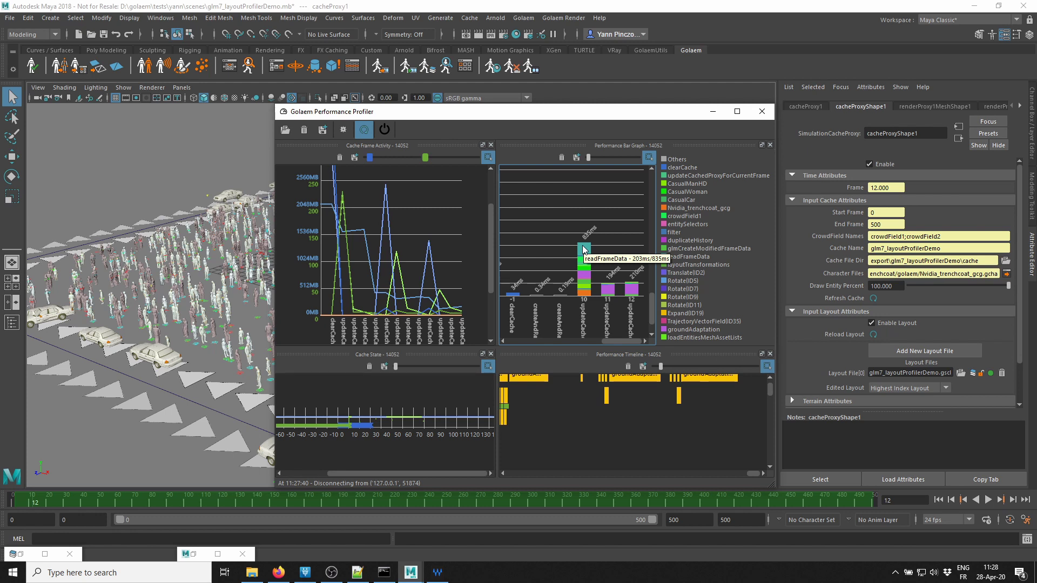
{"action": "mouse_move", "coordinate": [620, 340]}
{"action": "left_mouse_down"}
{"action": "mouse_move", "coordinate": [591, 340]}
{"action": "mouse_move", "coordinate": [617, 342]}
{"action": "left_mouse_up"}
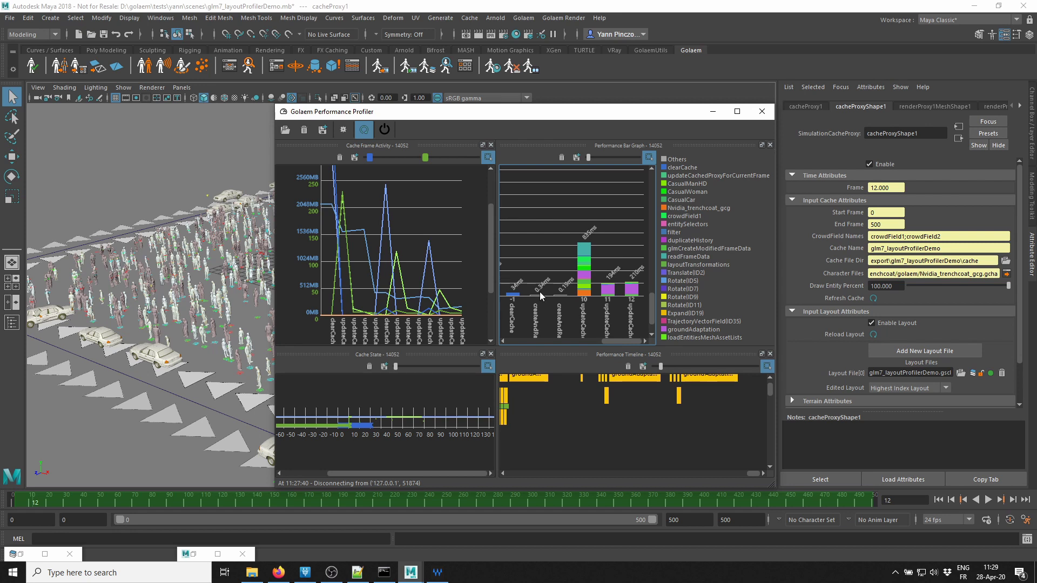
{"action": "mouse_move", "coordinate": [617, 340]}
{"action": "left_mouse_down"}
{"action": "mouse_move", "coordinate": [585, 343]}
{"action": "mouse_move", "coordinate": [601, 344]}
{"action": "left_mouse_up"}
{"action": "mouse_move", "coordinate": [629, 251]}
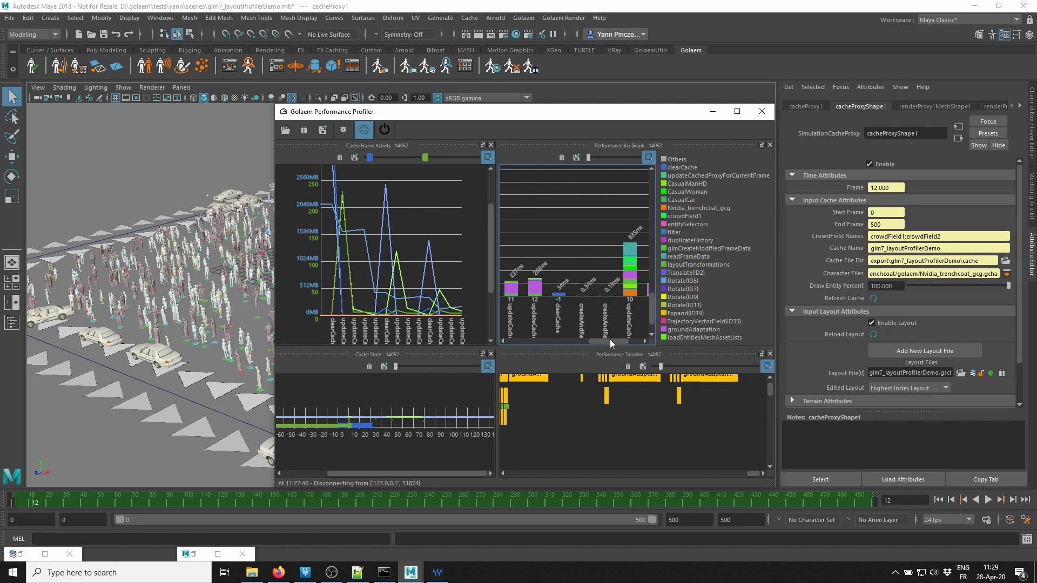
{"action": "left_click_drag", "start_coordinate": [610, 340], "coordinate": [630, 342]}
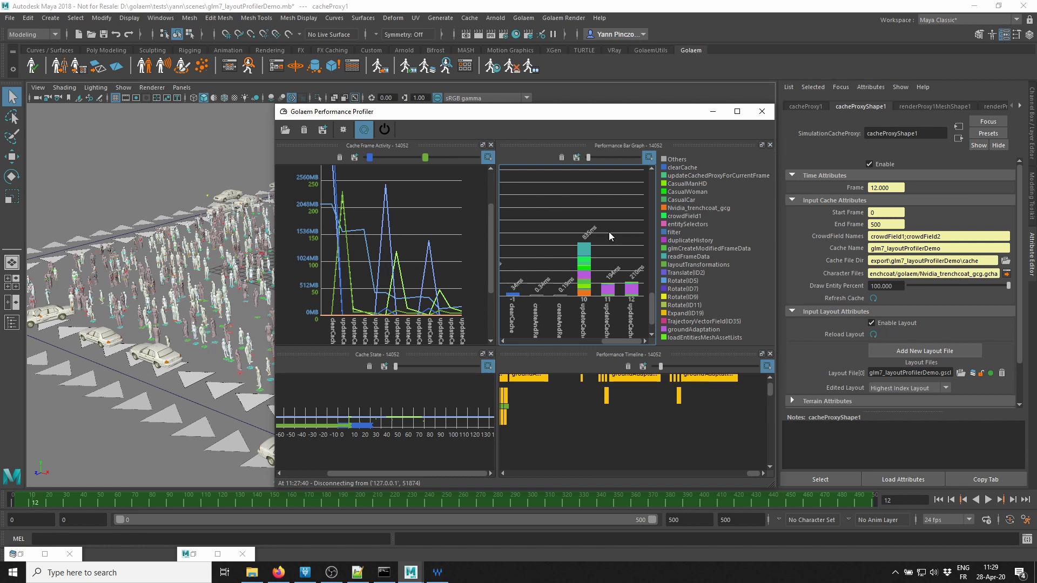
- Examine frame 10 in the Performance Timeline, checking the layoutTransformations duration and the source frames read under glmCreateModifiedFrameData
{"action": "scroll", "coordinate": [769, 376], "scroll_direction": "up", "scroll_amount": 5}
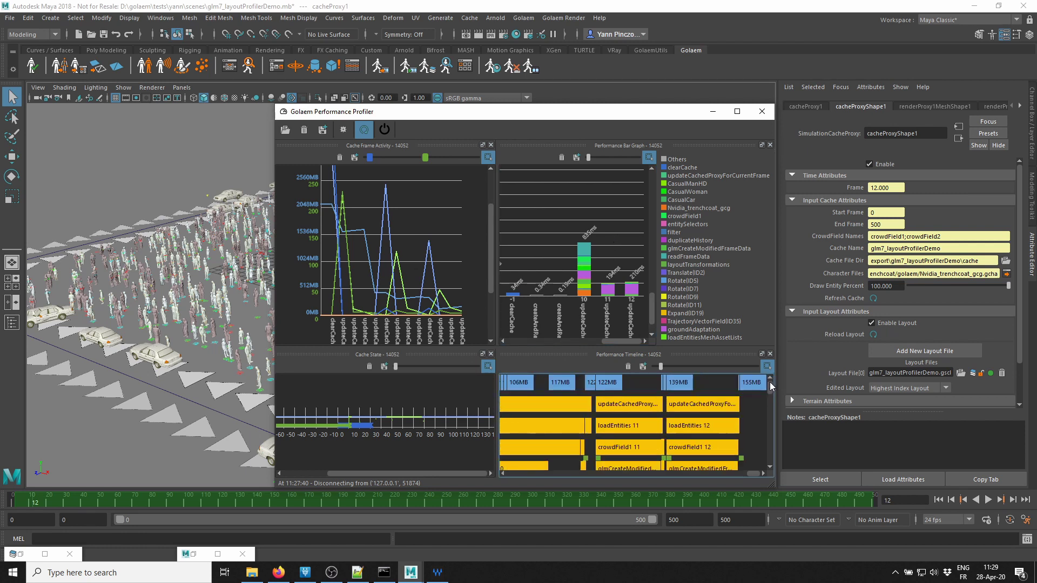
{"action": "left_click_drag", "start_coordinate": [751, 472], "coordinate": [740, 472]}
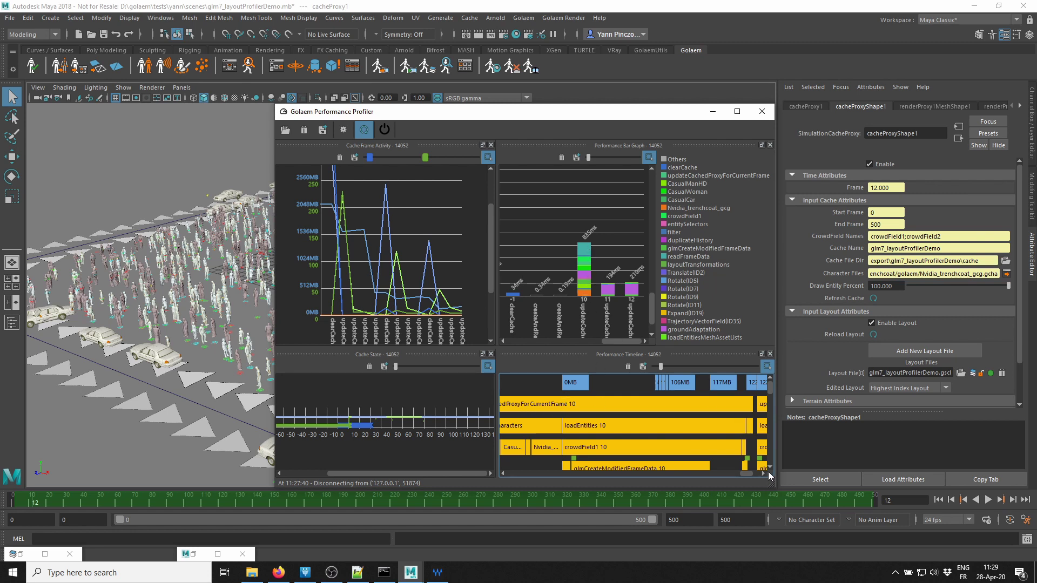
{"action": "scroll", "coordinate": [770, 468], "scroll_direction": "down", "scroll_amount": 3}
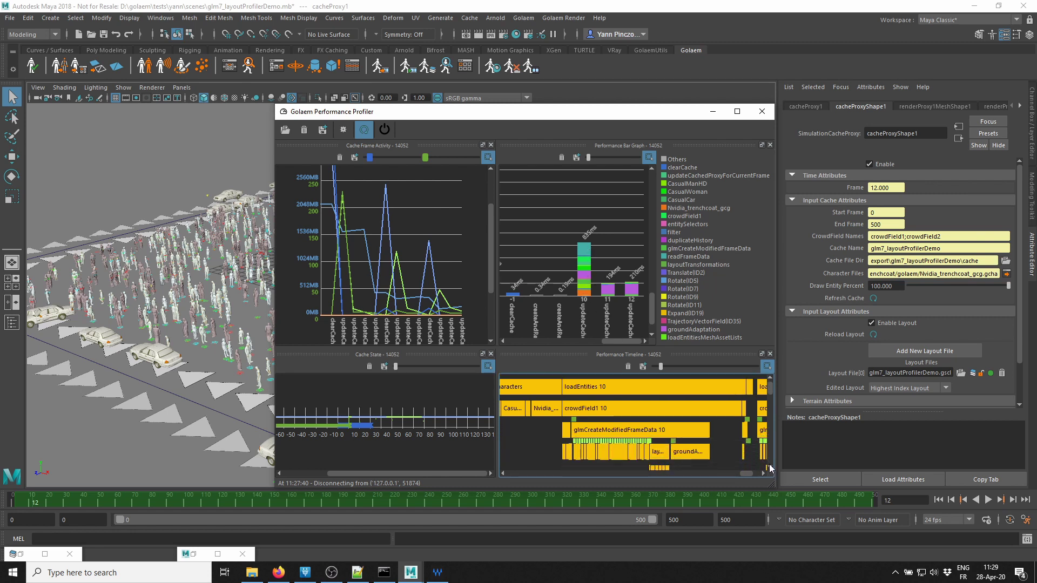
{"action": "scroll", "coordinate": [769, 464], "scroll_direction": "down", "scroll_amount": 2}
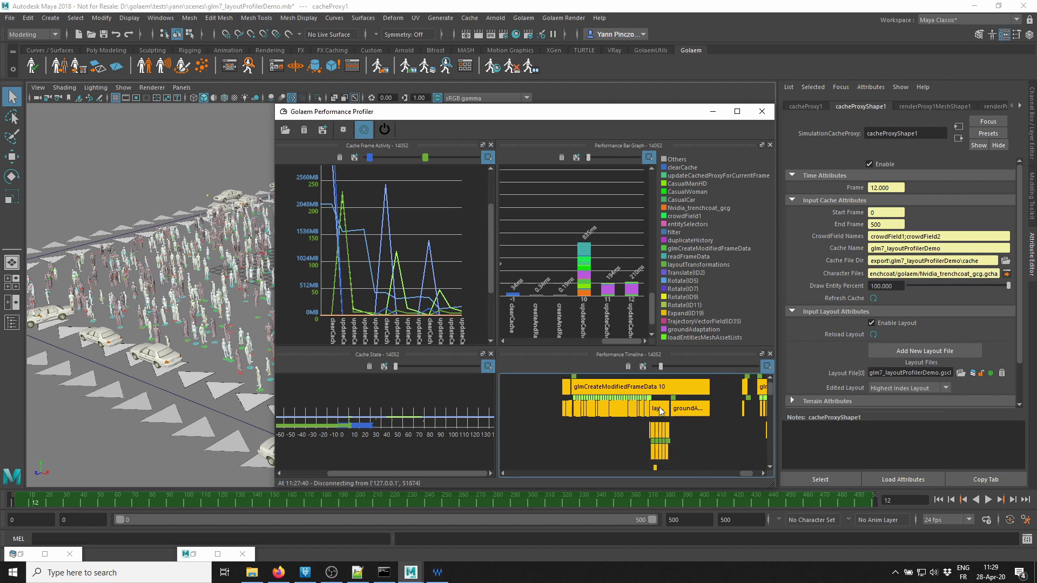
{"action": "mouse_move", "coordinate": [660, 410]}
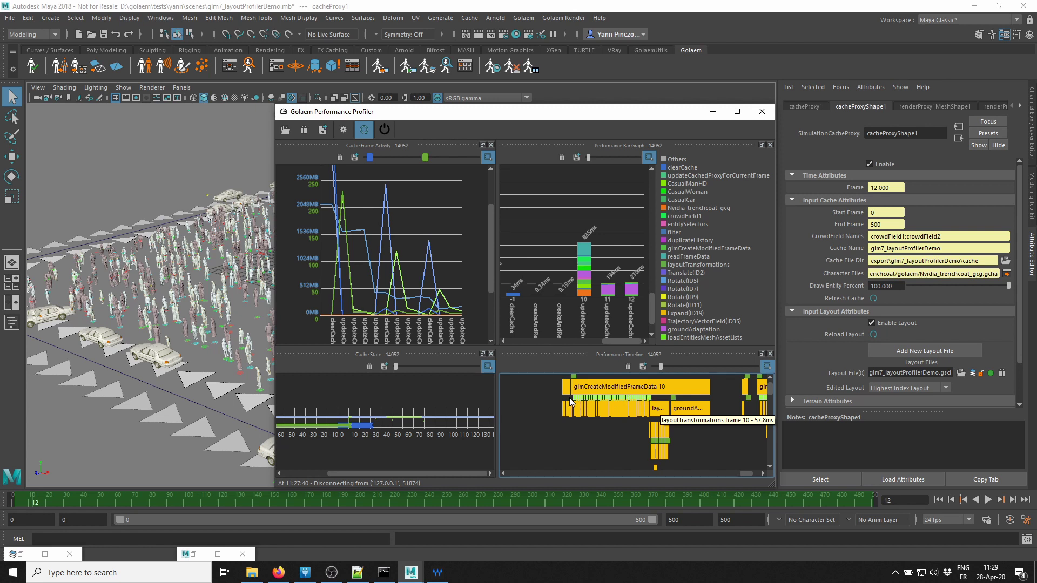
{"action": "mouse_move", "coordinate": [583, 401]}
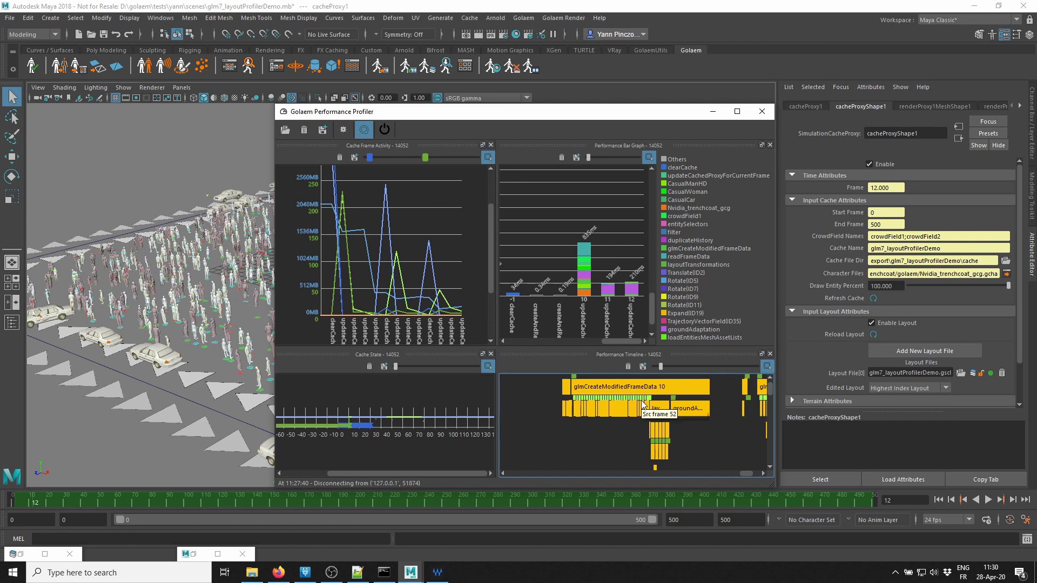
- Restore the Layout Editor, locate the FrameOffset (ID:3) node near the start of the graph and set its frameOffsetNoiseStep to 5
{"action": "left_click", "coordinate": [20, 555]}
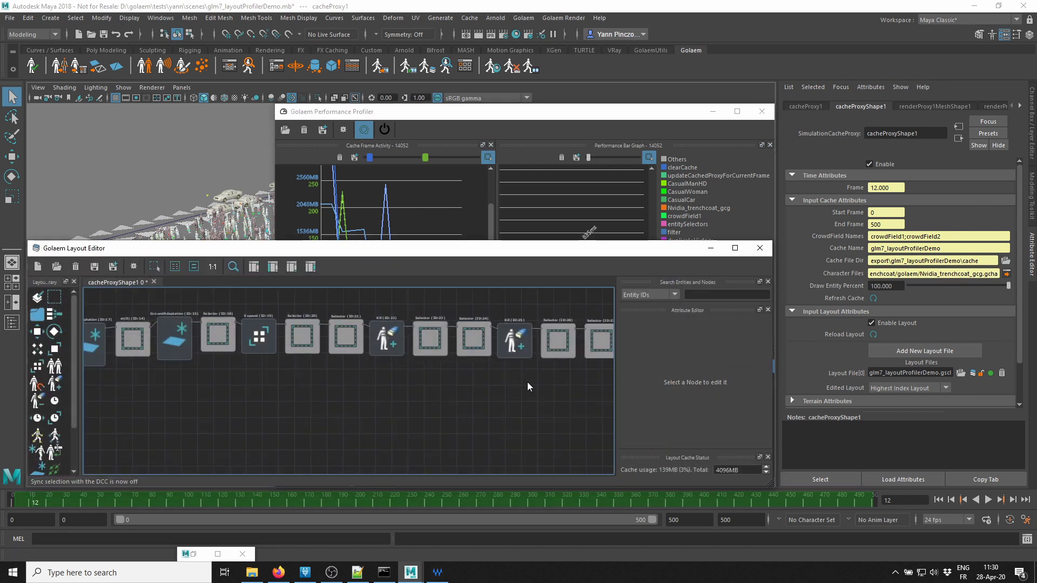
{"action": "middle_click_drag", "start_coordinate": [498, 400], "coordinate": [340, 399]}
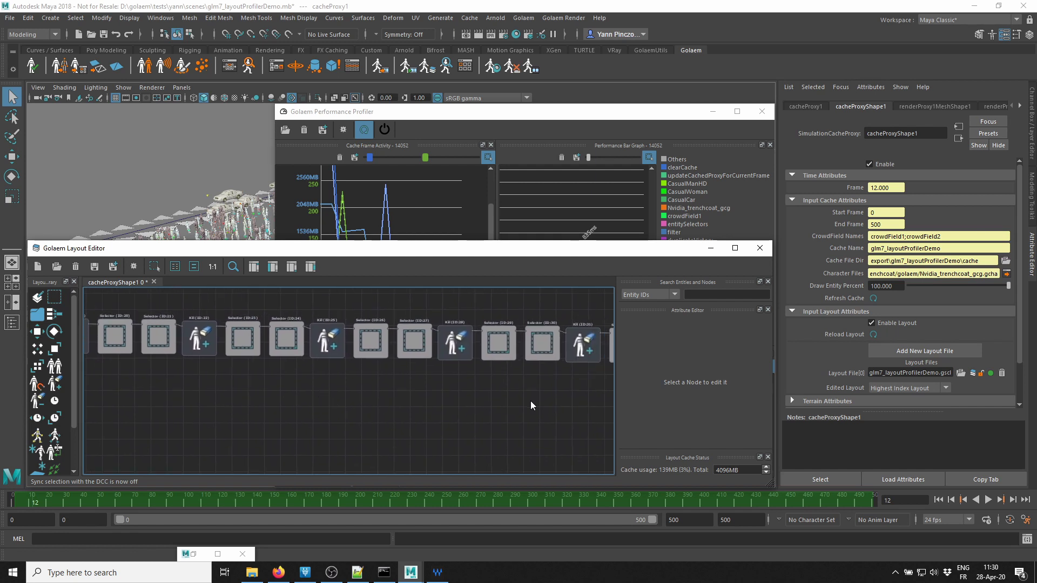
{"action": "middle_click_drag", "start_coordinate": [533, 405], "coordinate": [432, 394]}
{"action": "middle_click_drag", "start_coordinate": [270, 400], "coordinate": [387, 399]}
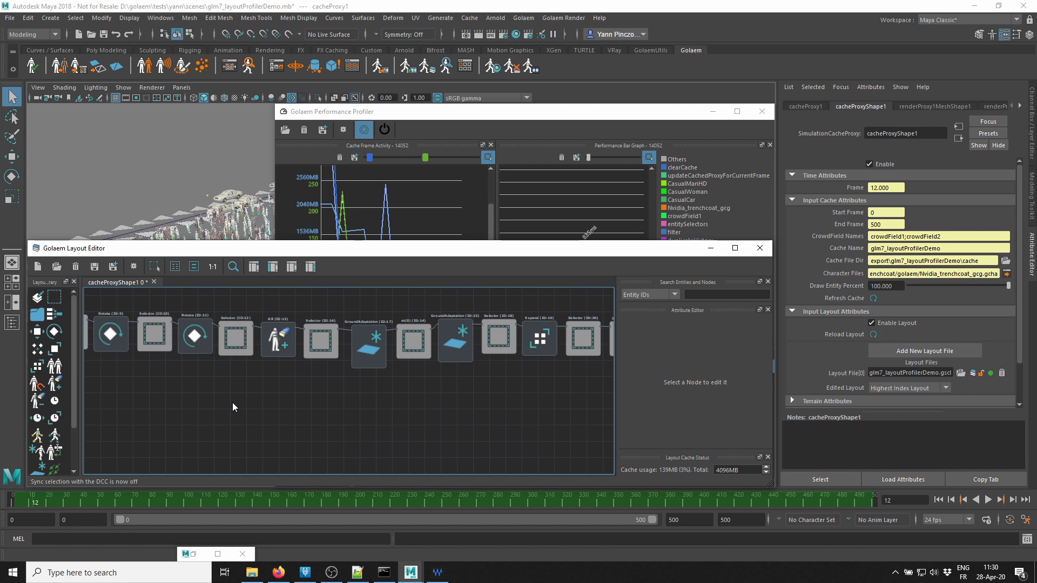
{"action": "middle_click_drag", "start_coordinate": [232, 405], "coordinate": [424, 406]}
{"action": "middle_click_drag", "start_coordinate": [328, 404], "coordinate": [440, 400]}
{"action": "middle_click_drag", "start_coordinate": [243, 410], "coordinate": [347, 410]}
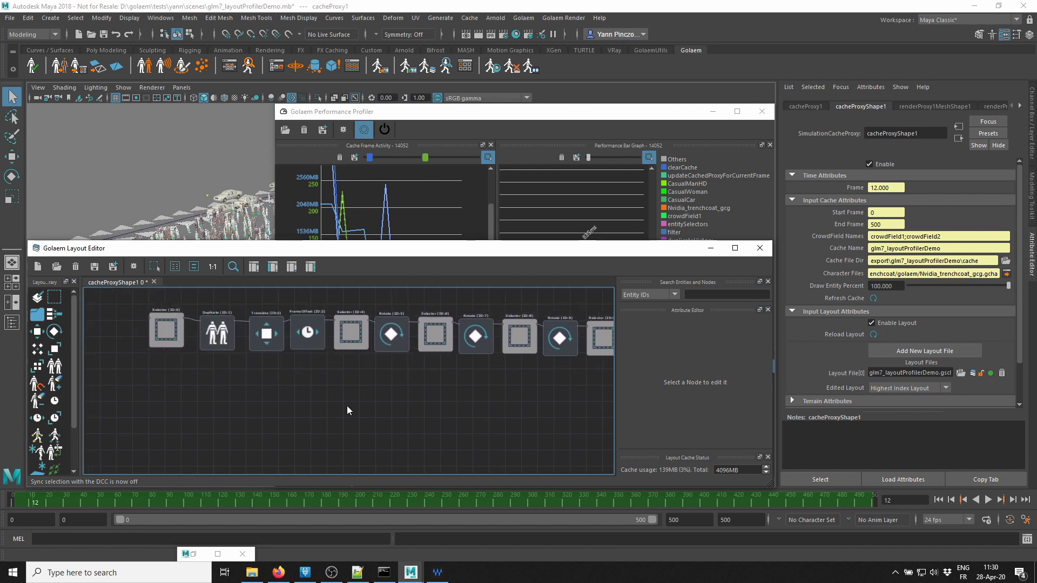
{"action": "middle_click_drag", "start_coordinate": [453, 406], "coordinate": [399, 410]}
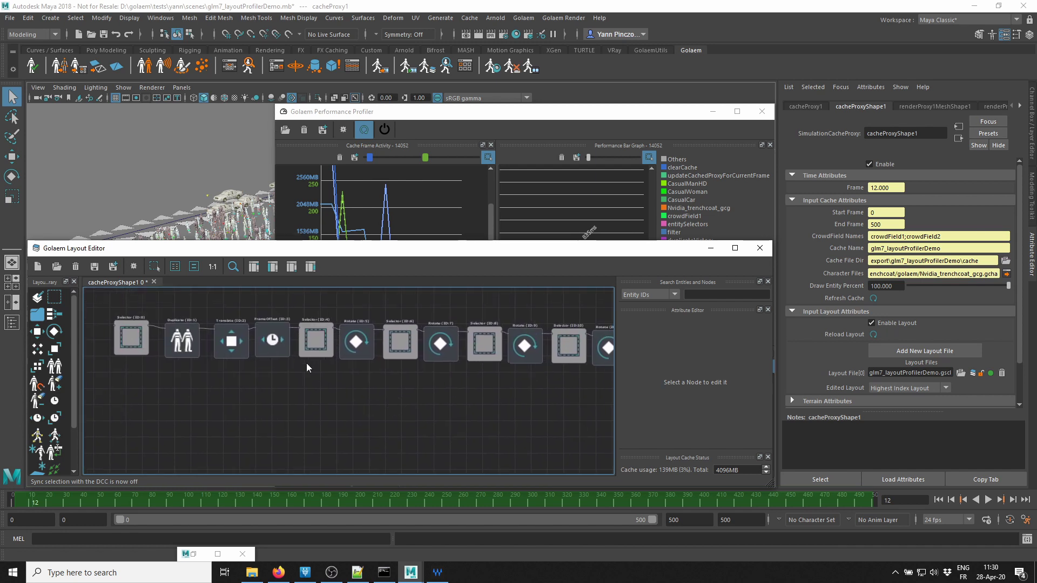
{"action": "left_click", "coordinate": [274, 333]}
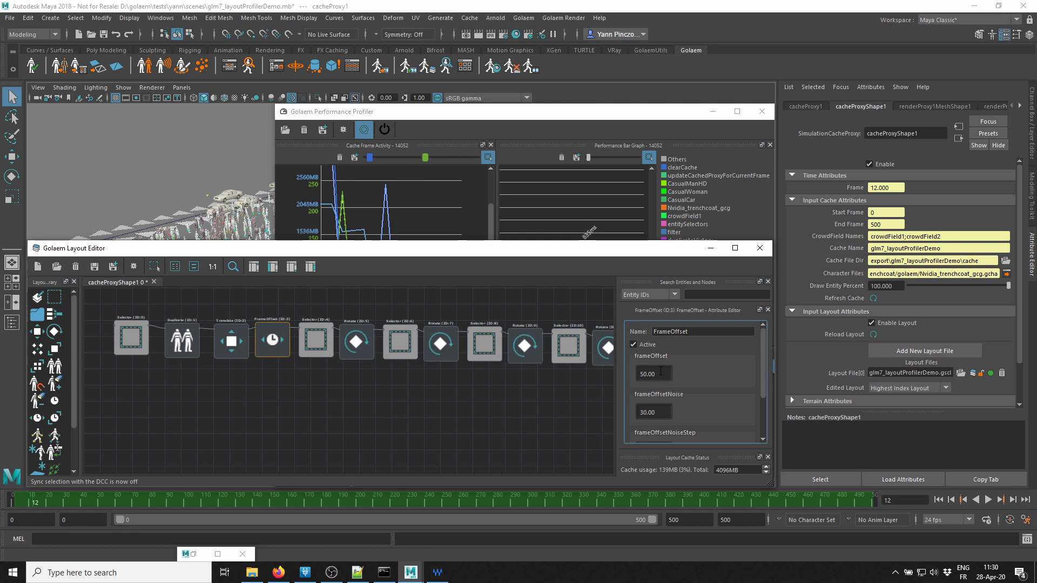
{"action": "left_click_drag", "start_coordinate": [761, 339], "coordinate": [766, 367]}
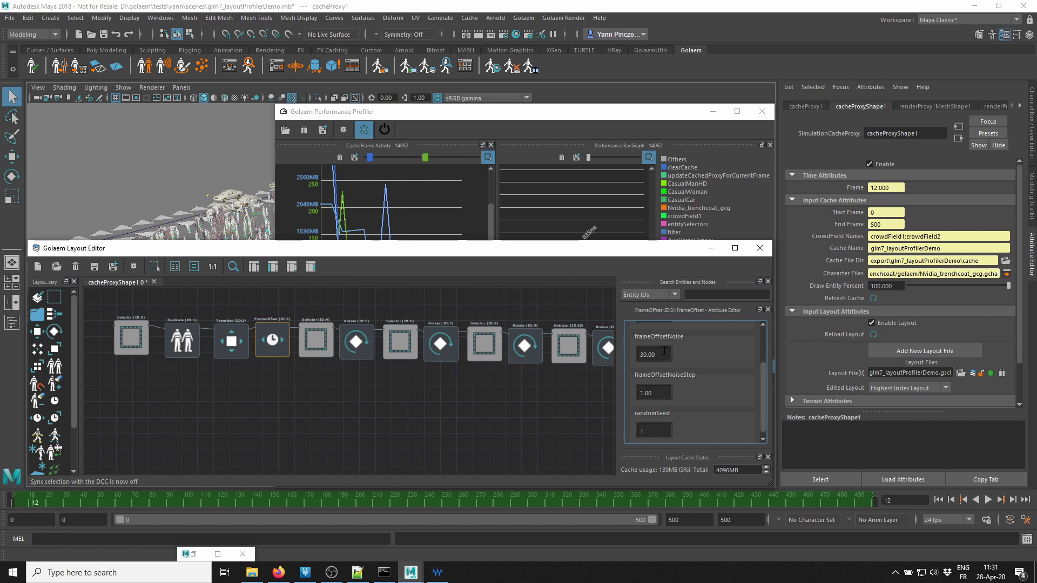
{"action": "double_click", "coordinate": [652, 390]}
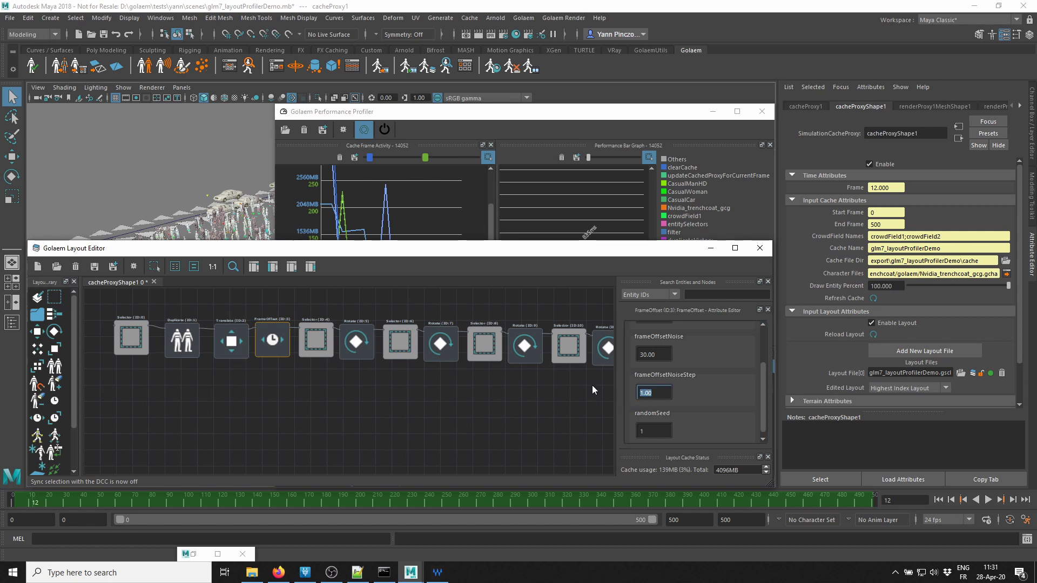
{"action": "type", "text": "5"}
{"action": "key", "text": "Return"}
- Minimize the Layout Editor and record a profile of refreshing the cache at frame 10 and advancing to frame 12
{"action": "left_click", "coordinate": [710, 248]}
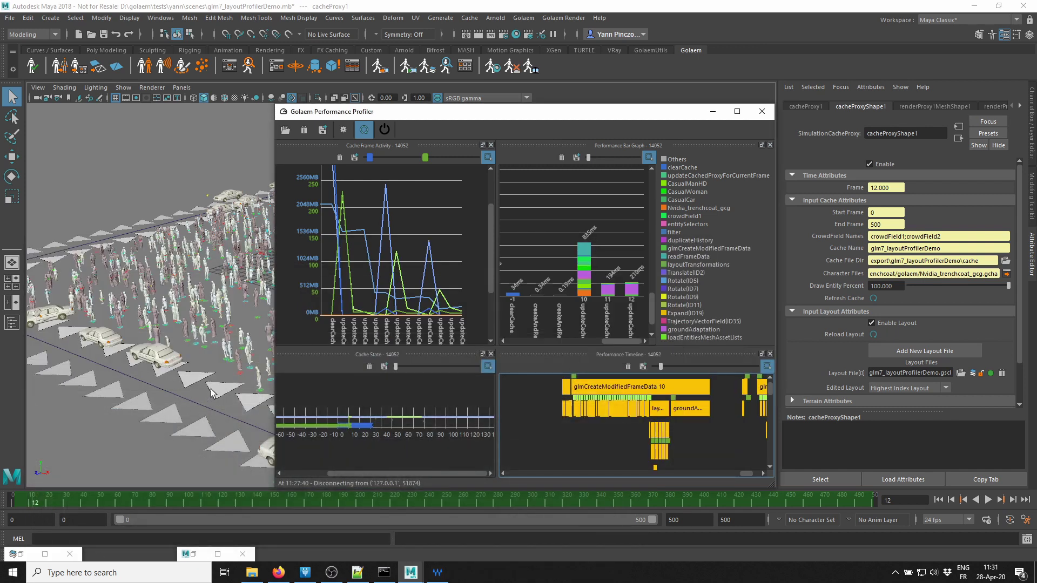
{"action": "left_click", "coordinate": [29, 503]}
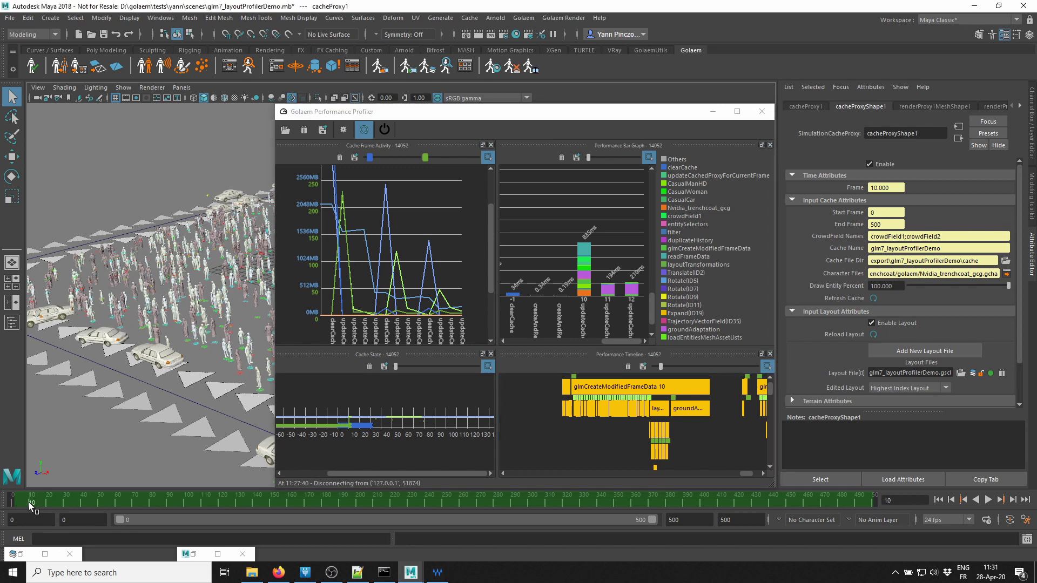
{"action": "left_click", "coordinate": [388, 129]}
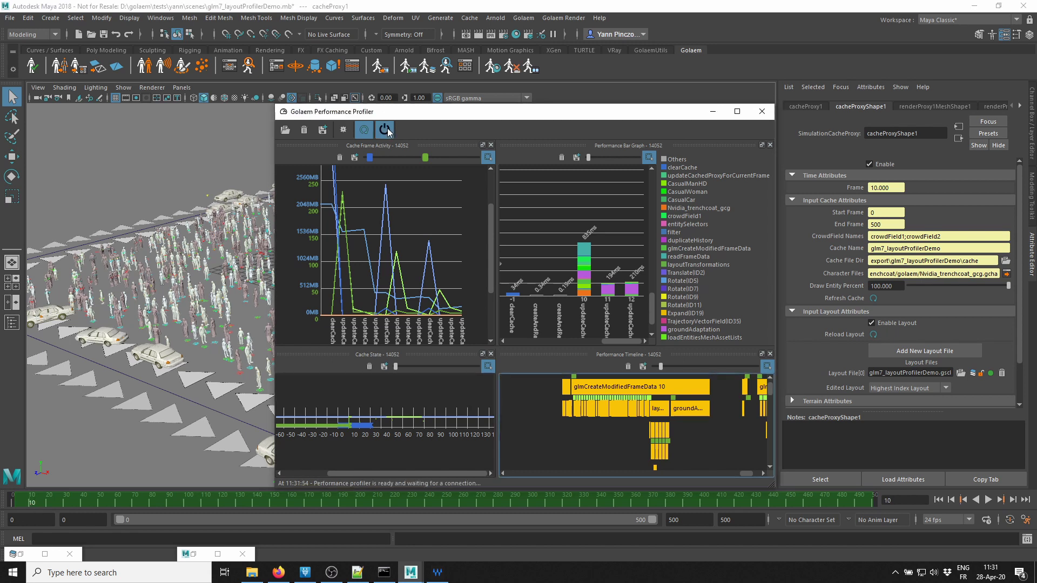
{"action": "left_click", "coordinate": [874, 298]}
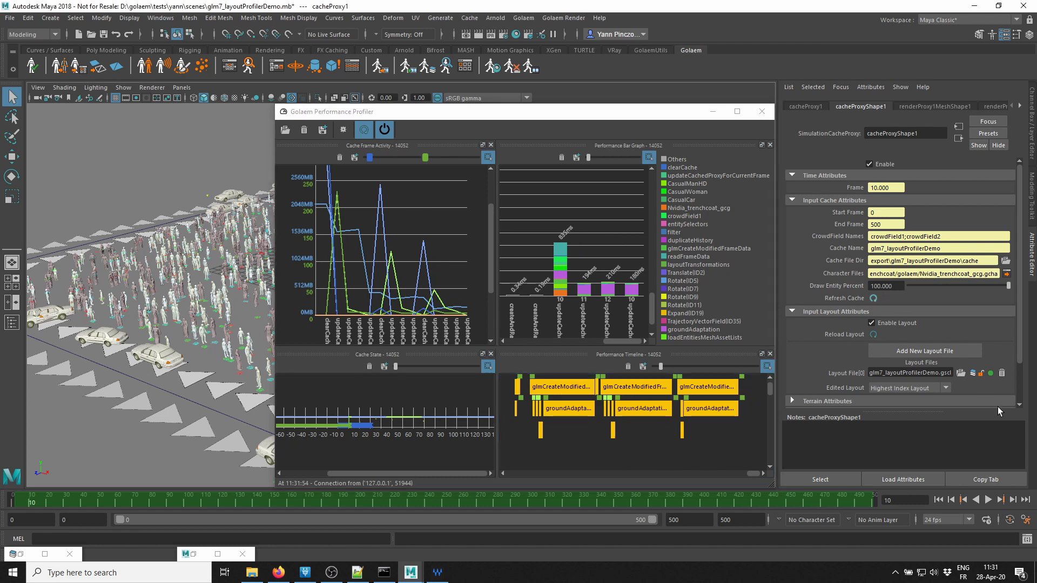
{"action": "left_click", "coordinate": [1017, 503]}
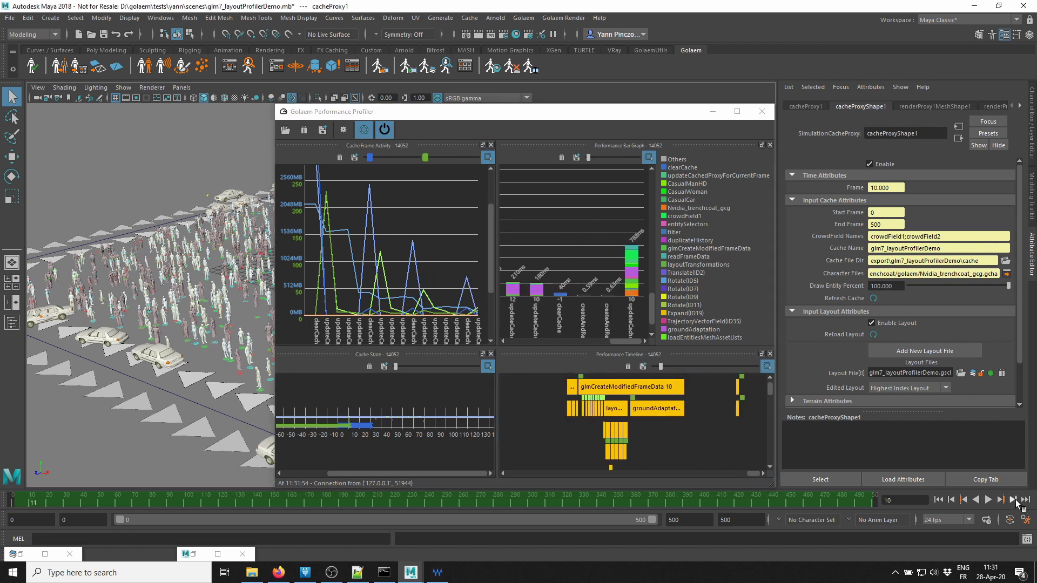
{"action": "left_click", "coordinate": [1017, 503]}
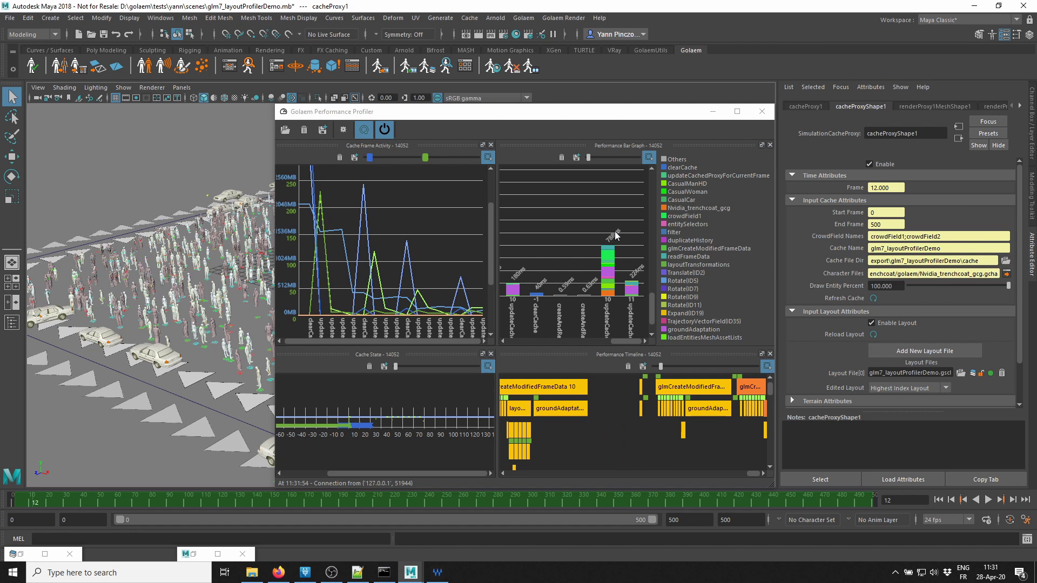
{"action": "left_click", "coordinate": [381, 130]}
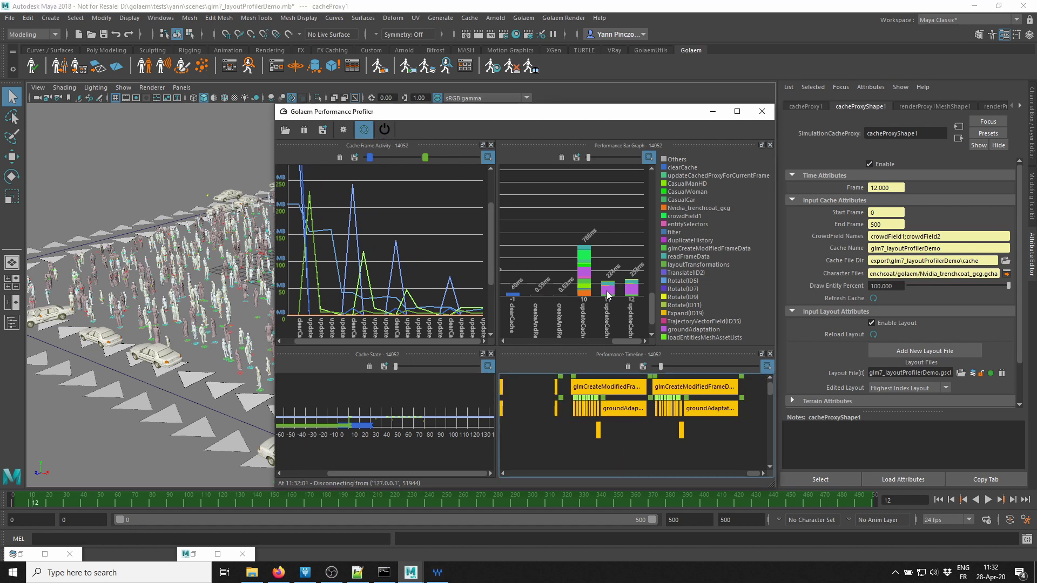
- Compare the readFrameData portion of the frame 10 bars from the last two recordings in the Performance Bar Graph
{"action": "left_click_drag", "start_coordinate": [629, 341], "coordinate": [602, 340]}
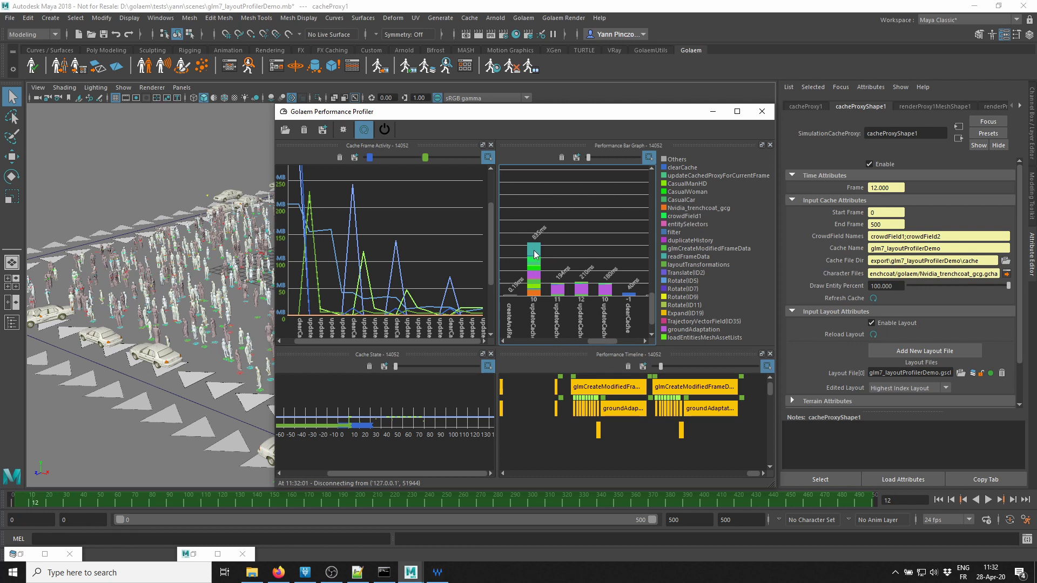
{"action": "mouse_move", "coordinate": [534, 251]}
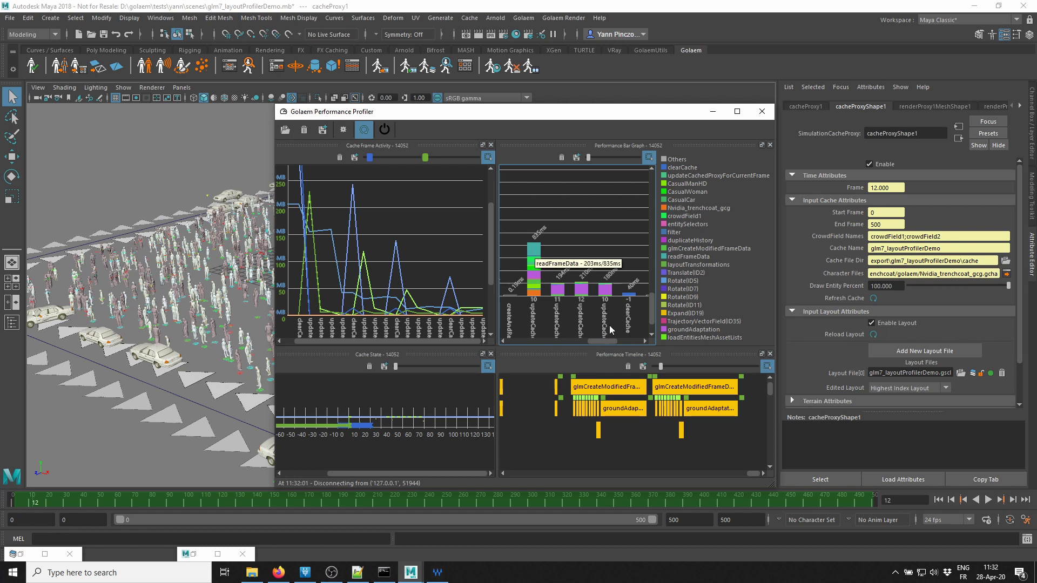
{"action": "left_click", "coordinate": [643, 340]}
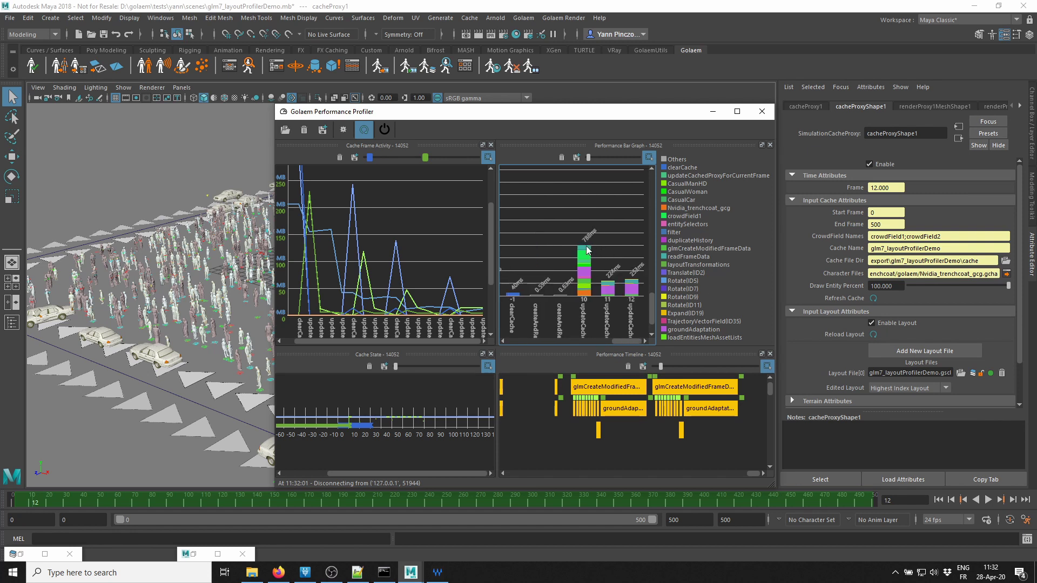
{"action": "mouse_move", "coordinate": [588, 250]}
- Examine the source frames read under glmCreateModifiedFrameData 10 in the Performance Timeline and the groundAdaptation share of the frame 10 bar
{"action": "scroll", "coordinate": [771, 387], "scroll_direction": "up", "scroll_amount": 3}
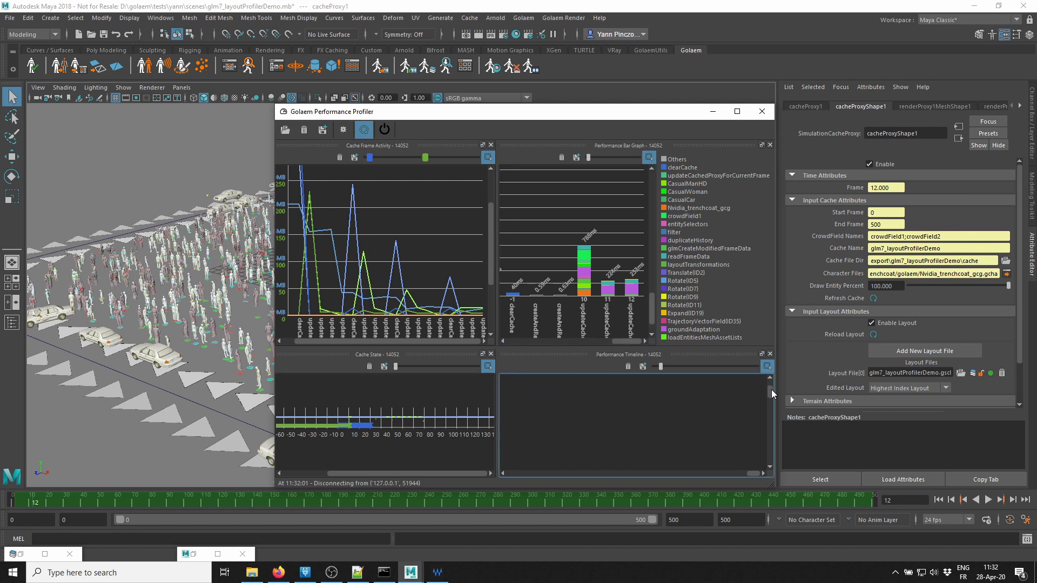
{"action": "left_click_drag", "start_coordinate": [754, 474], "coordinate": [740, 473]}
{"action": "scroll", "coordinate": [726, 424], "scroll_direction": "down", "scroll_amount": 2}
{"action": "scroll", "coordinate": [726, 423], "scroll_direction": "down", "scroll_amount": 2}
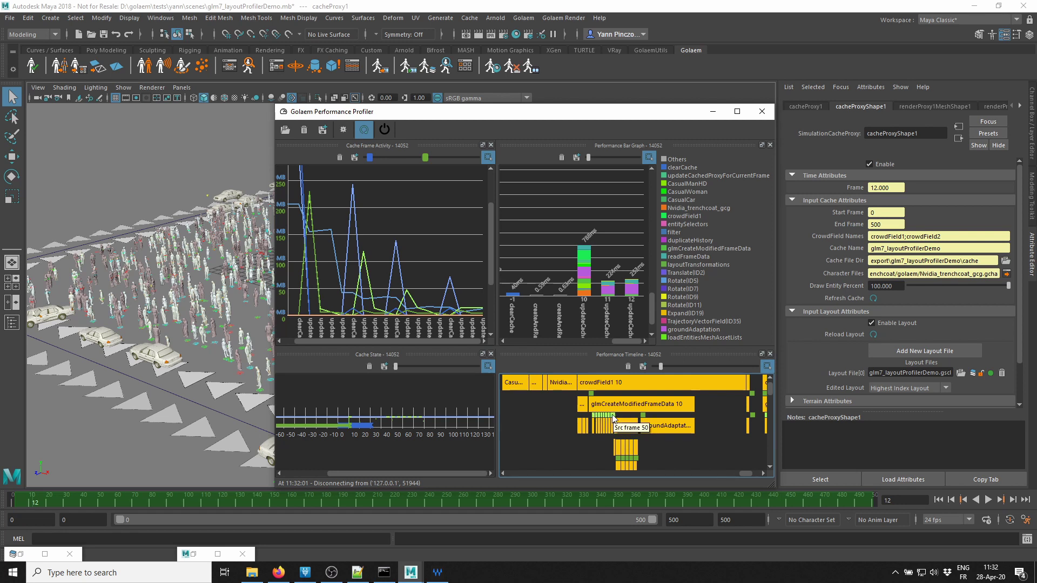
{"action": "mouse_move", "coordinate": [593, 417]}
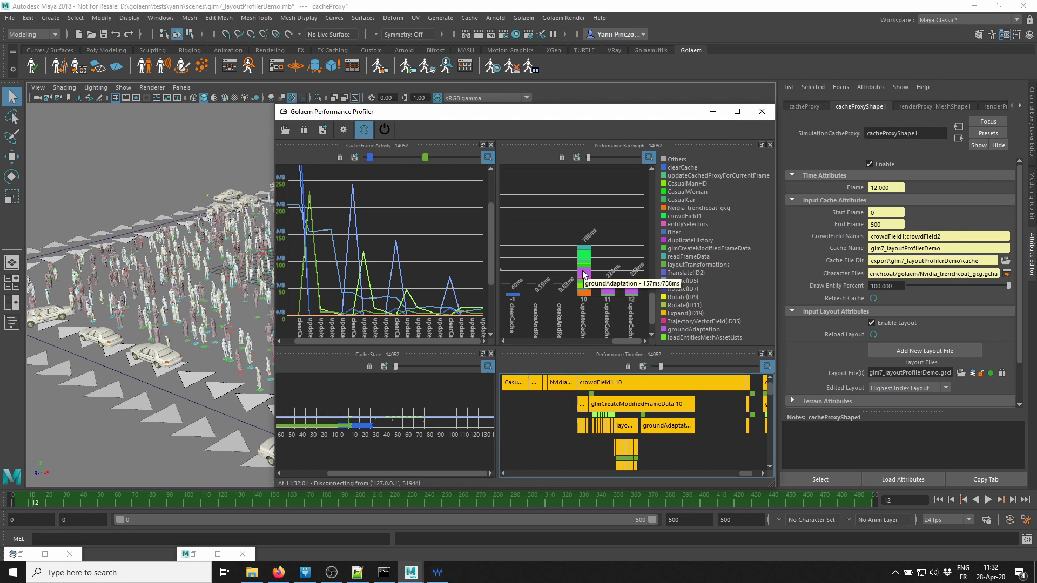
- Minimize the Performance Profiler, unhide the pPlane1 terrain mesh from the Outliner and clear its selection in the viewport
{"action": "left_click", "coordinate": [714, 112]}
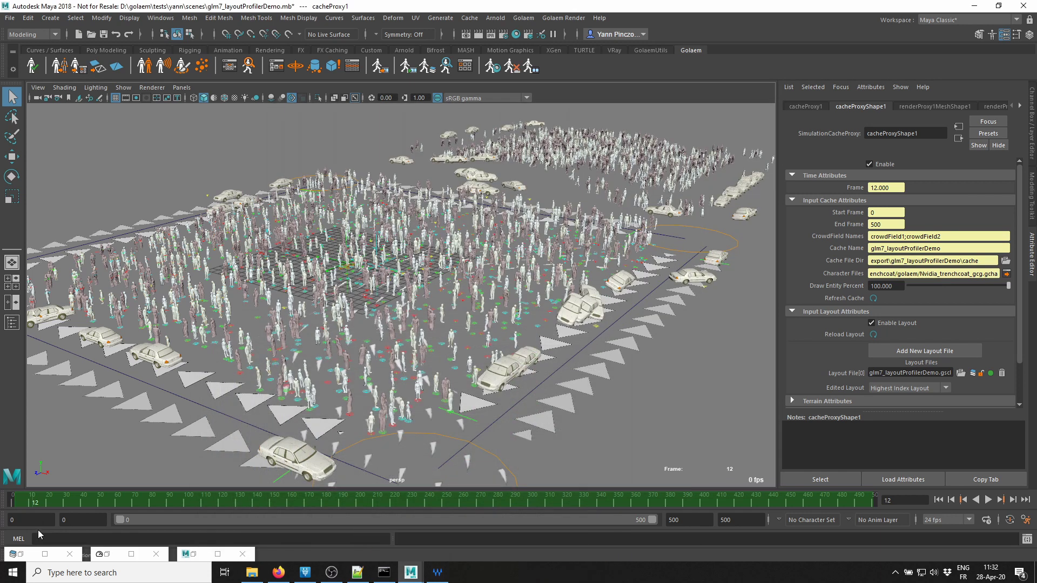
{"action": "left_click", "coordinate": [193, 554]}
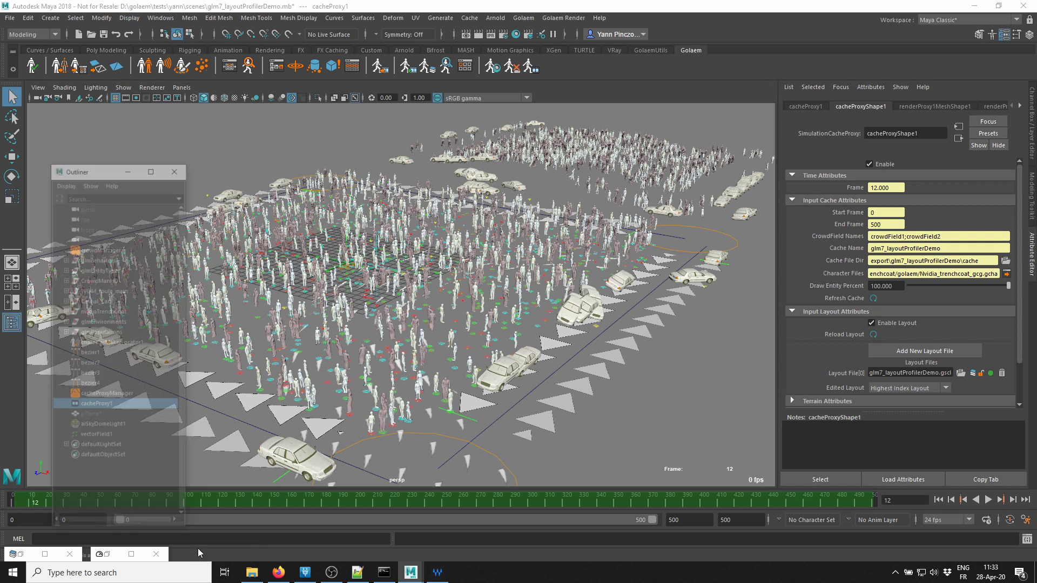
{"action": "left_click", "coordinate": [80, 366]}
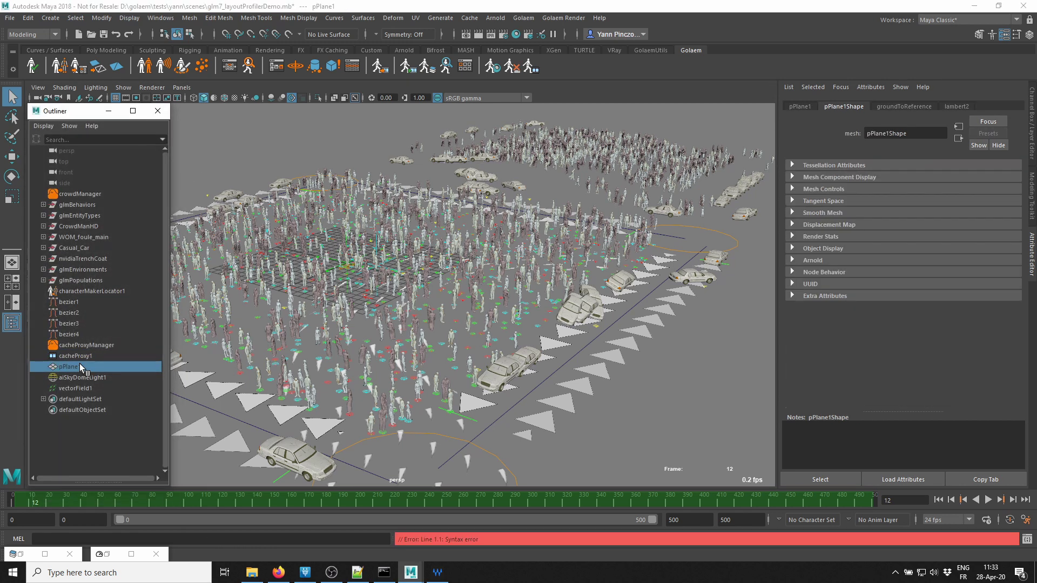
{"action": "key", "text": "shift+h"}
{"action": "left_click", "coordinate": [108, 111]}
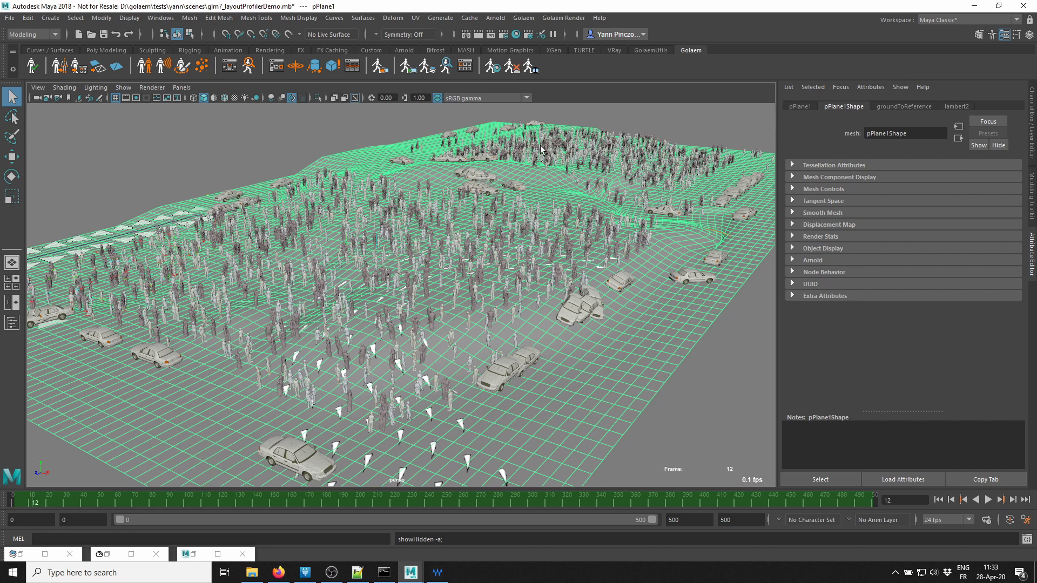
{"action": "left_click", "coordinate": [173, 147]}
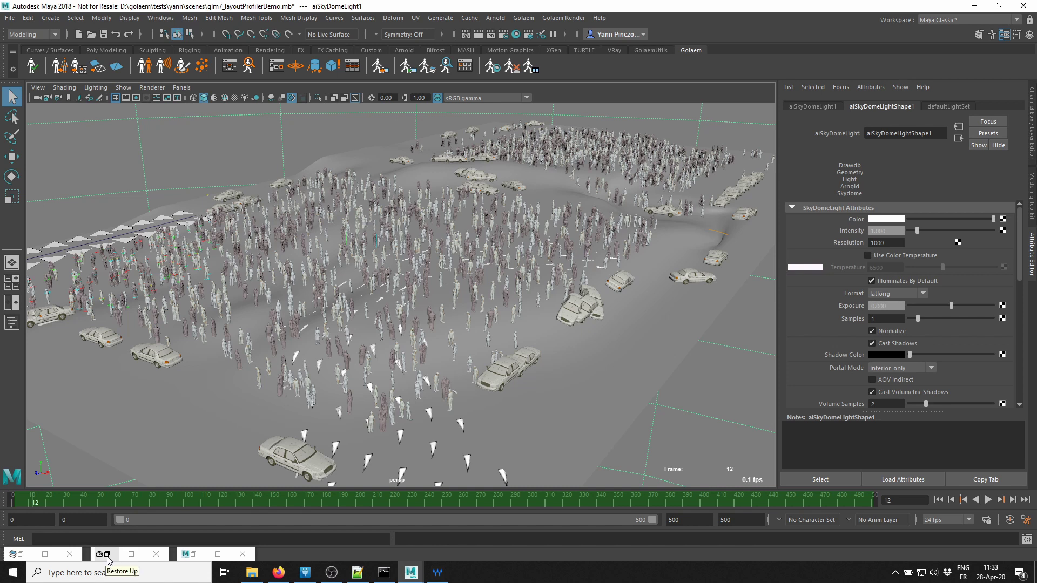
- Inspect the modes of the two GroundAdaptation nodes and the entities of their preceding selectors in the Layout Editor
{"action": "left_click", "coordinate": [20, 554]}
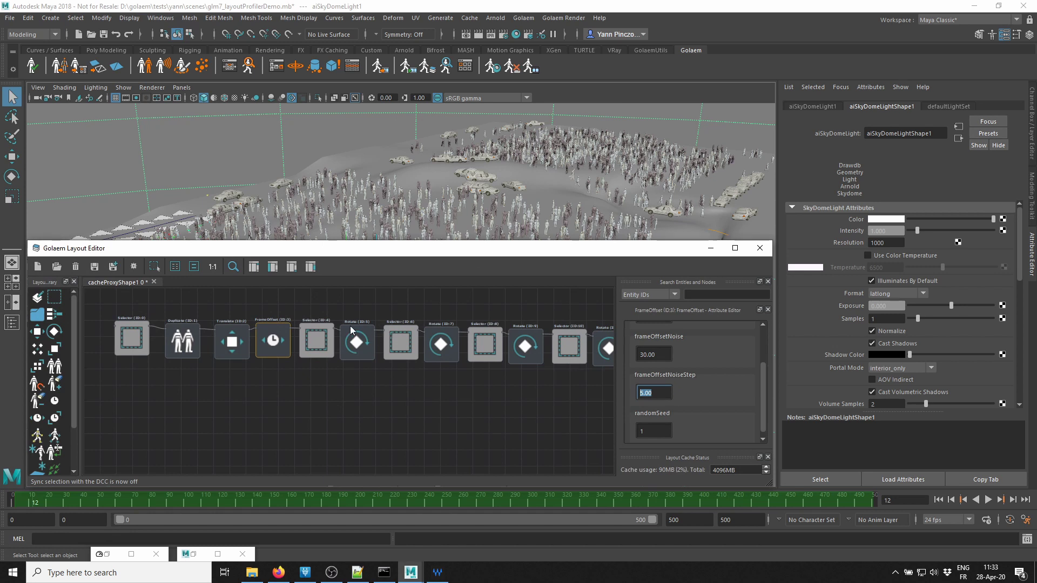
{"action": "middle_click_drag", "start_coordinate": [507, 313], "coordinate": [255, 369]}
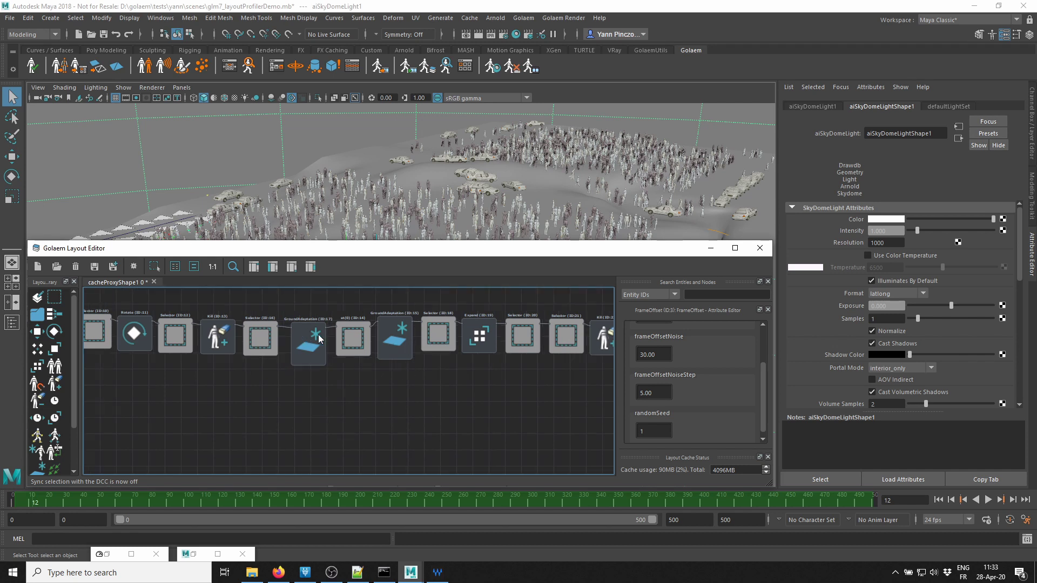
{"action": "left_click", "coordinate": [270, 338]}
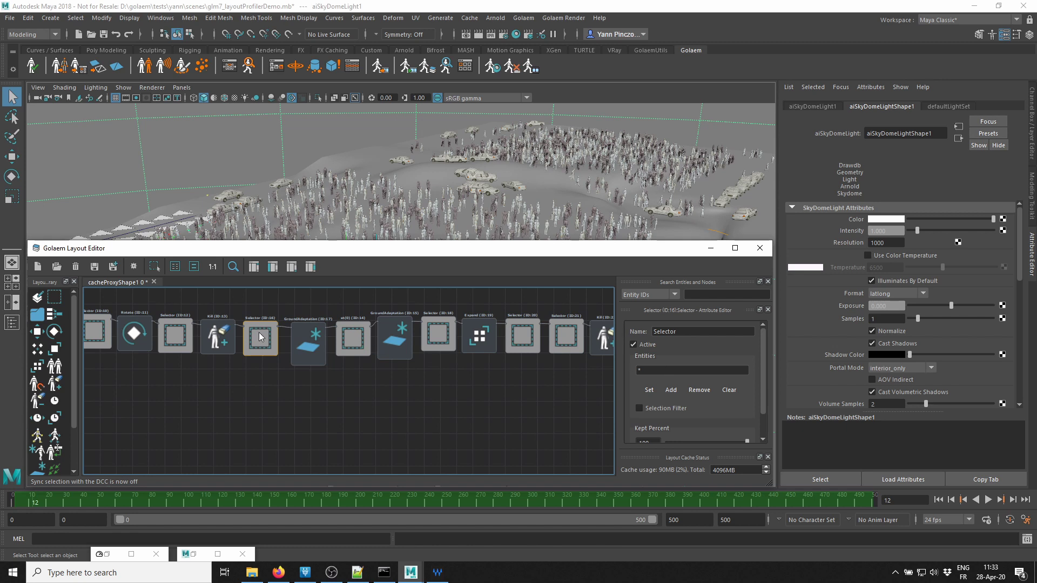
{"action": "left_click", "coordinate": [313, 340]}
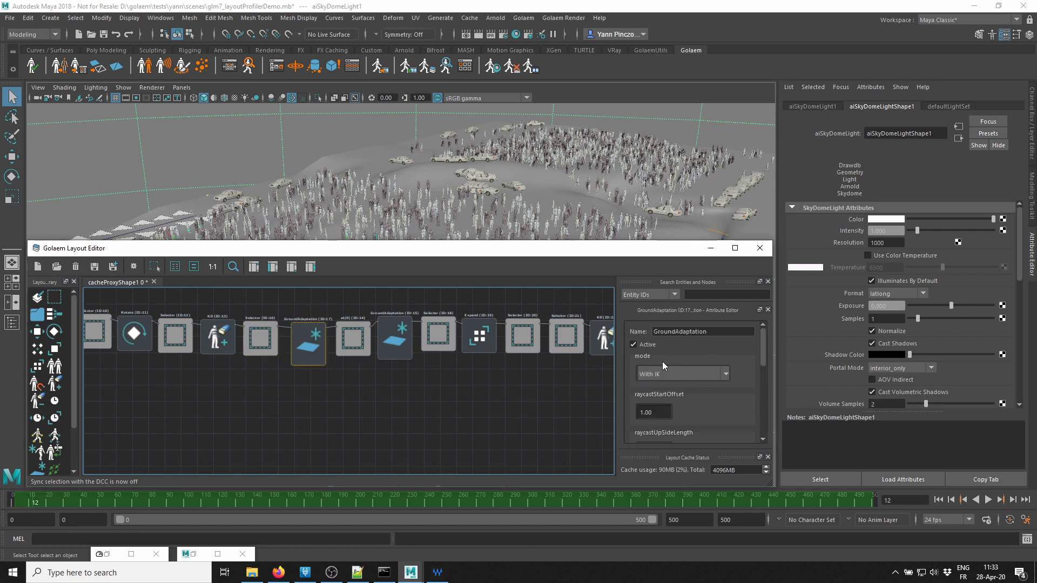
{"action": "left_click", "coordinate": [341, 340]}
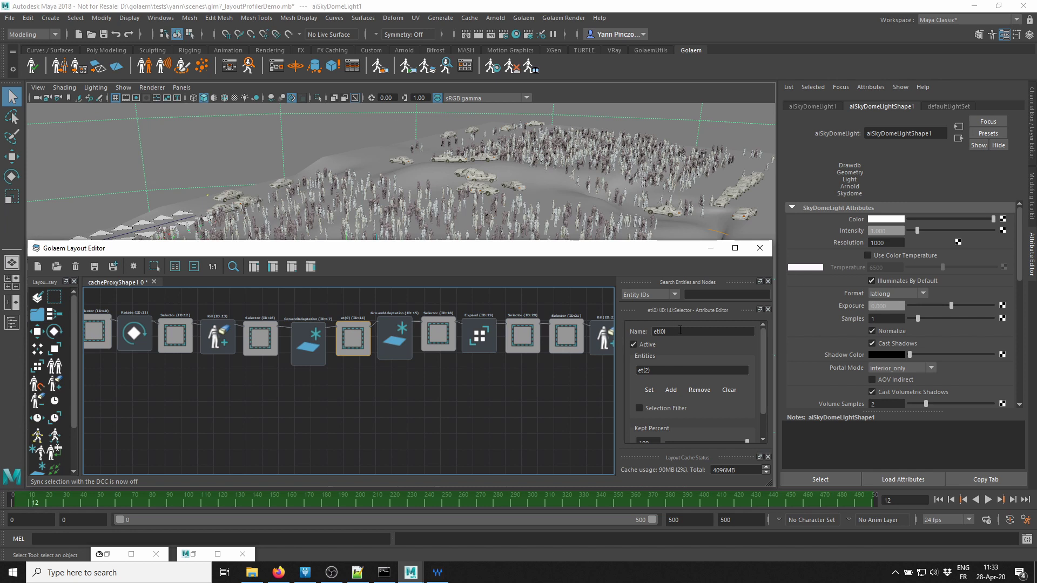
{"action": "left_click", "coordinate": [394, 341]}
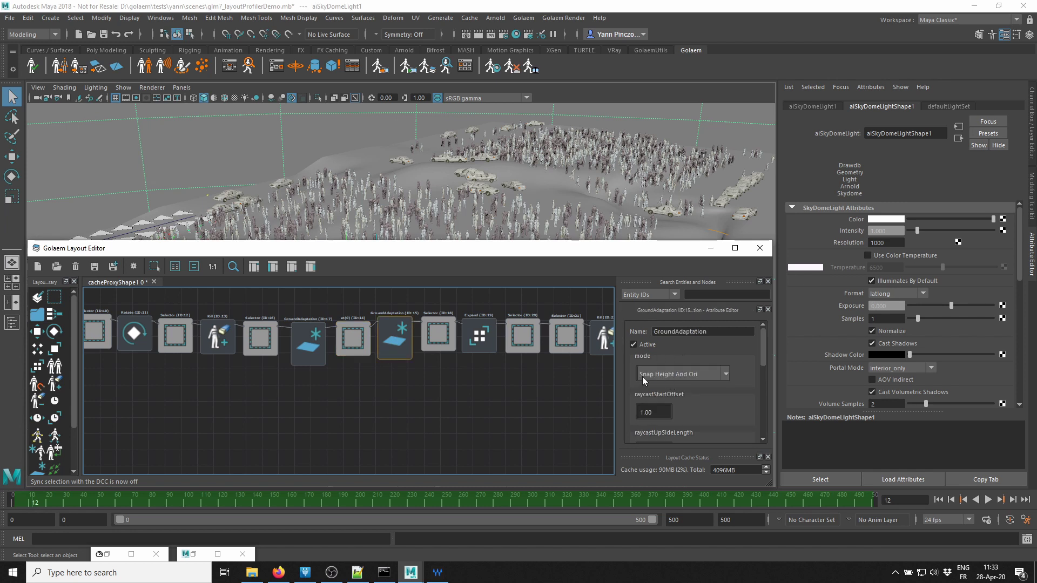
{"action": "left_click", "coordinate": [306, 344]}
- Minimize the Layout Editor and select the block of crowd characters in the central foreground in component selection mode
{"action": "left_click", "coordinate": [710, 248]}
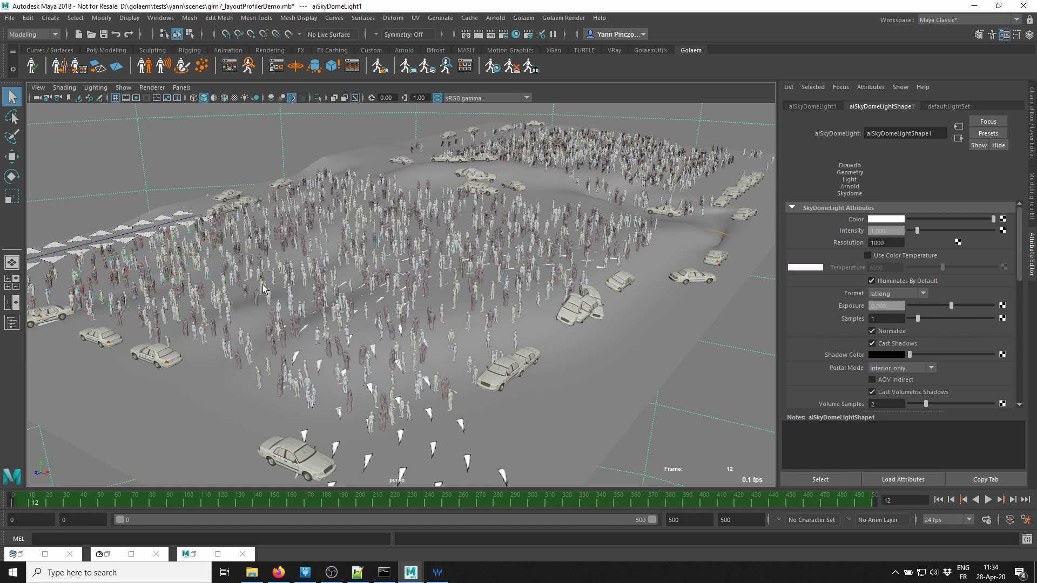
{"action": "key", "text": "F8"}
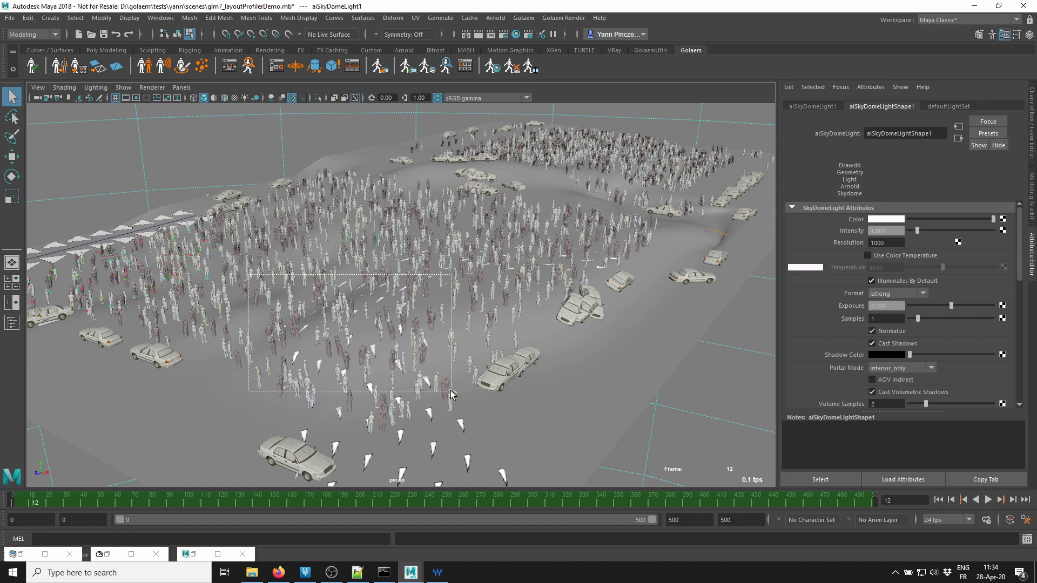
{"action": "left_click_drag", "start_coordinate": [244, 258], "coordinate": [452, 397]}
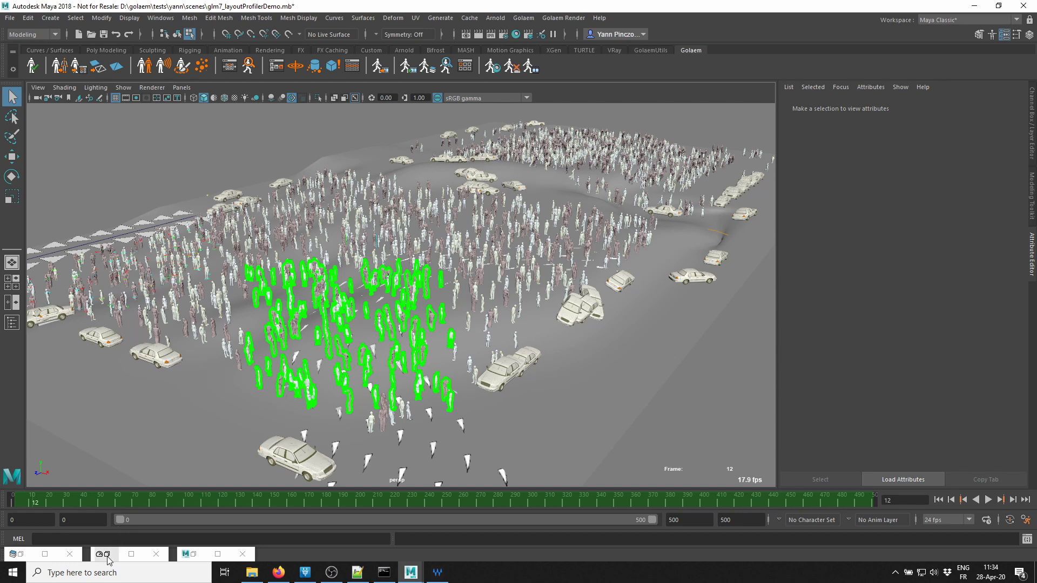
- Replace the entities of the Selector preceding the With IK GroundAdaptation node with the selected foreground characters, minimize the Layout Editor and clear the viewport selection
{"action": "left_click", "coordinate": [16, 554]}
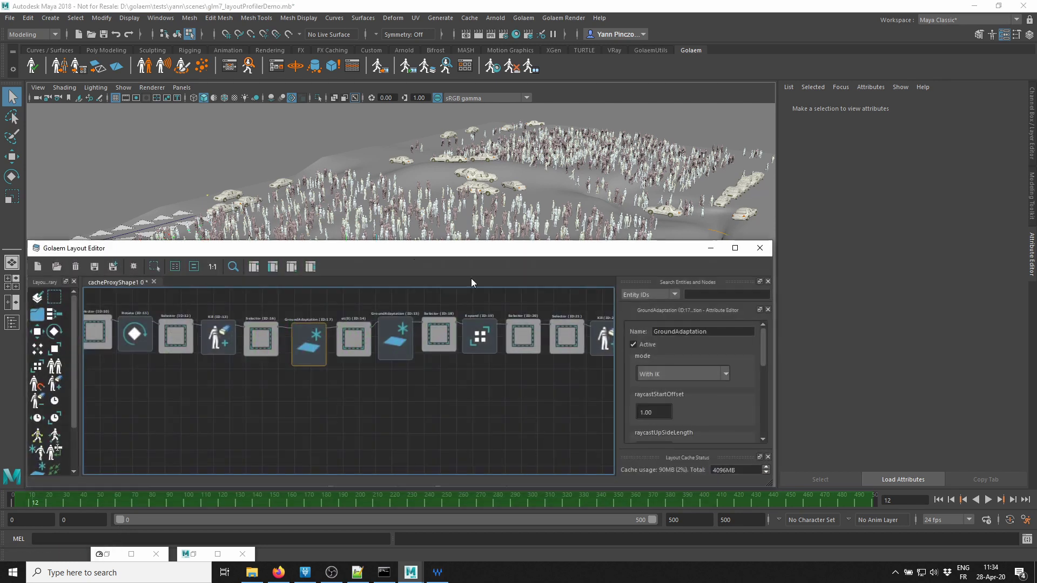
{"action": "left_click", "coordinate": [261, 339]}
{"action": "left_click_drag", "start_coordinate": [347, 242], "coordinate": [348, 323]}
{"action": "left_click_drag", "start_coordinate": [289, 241], "coordinate": [402, 305]}
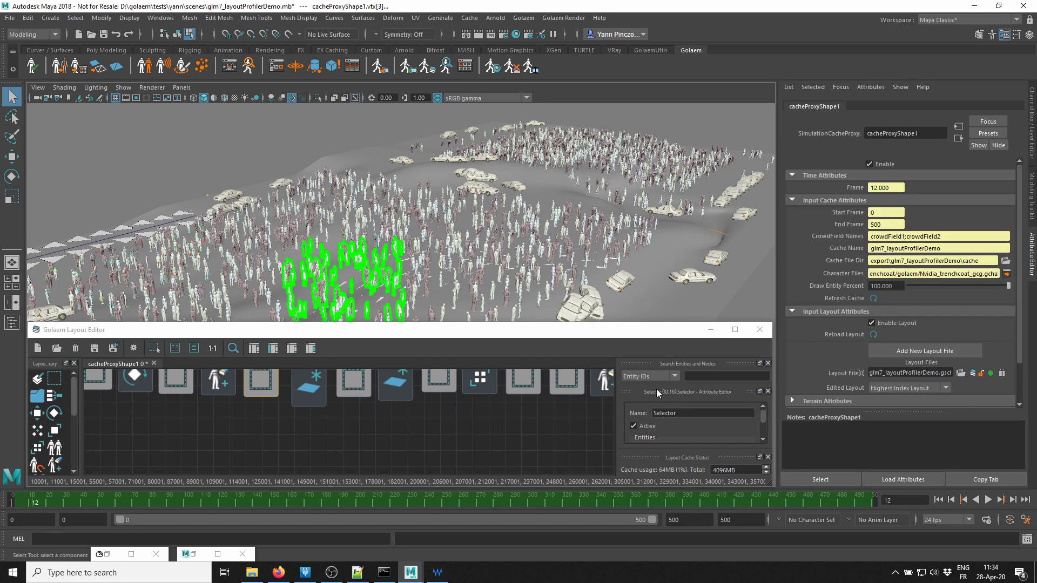
{"action": "left_click_drag", "start_coordinate": [681, 323], "coordinate": [676, 277]}
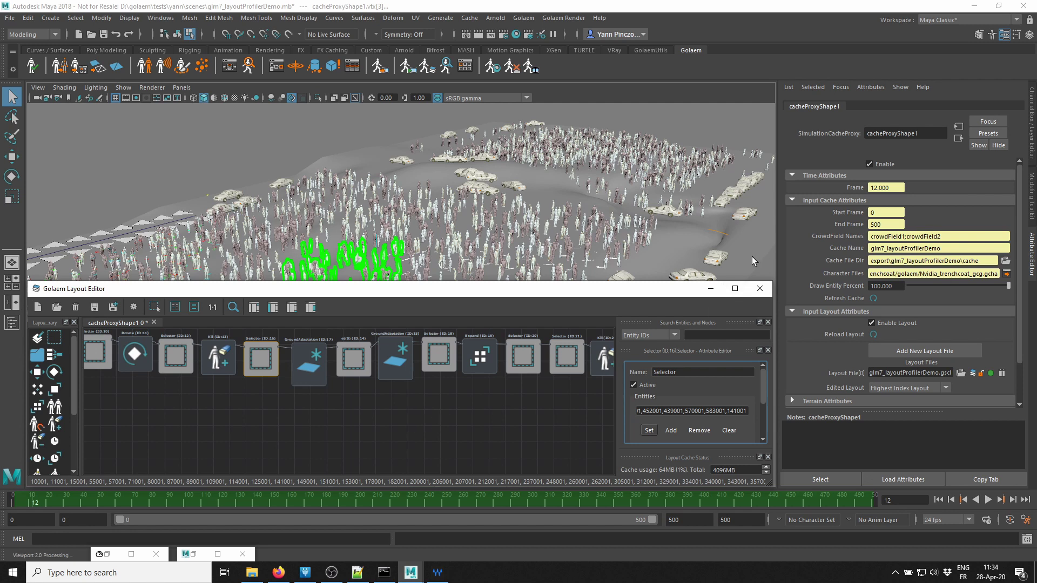
{"action": "left_click", "coordinate": [383, 430]}
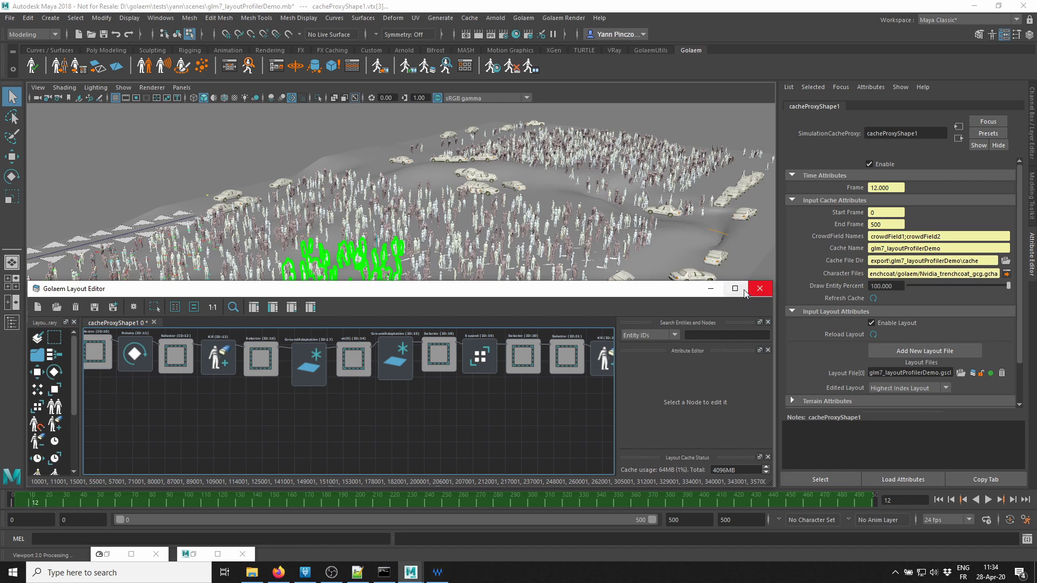
{"action": "left_click", "coordinate": [710, 288]}
{"action": "left_click", "coordinate": [330, 394]}
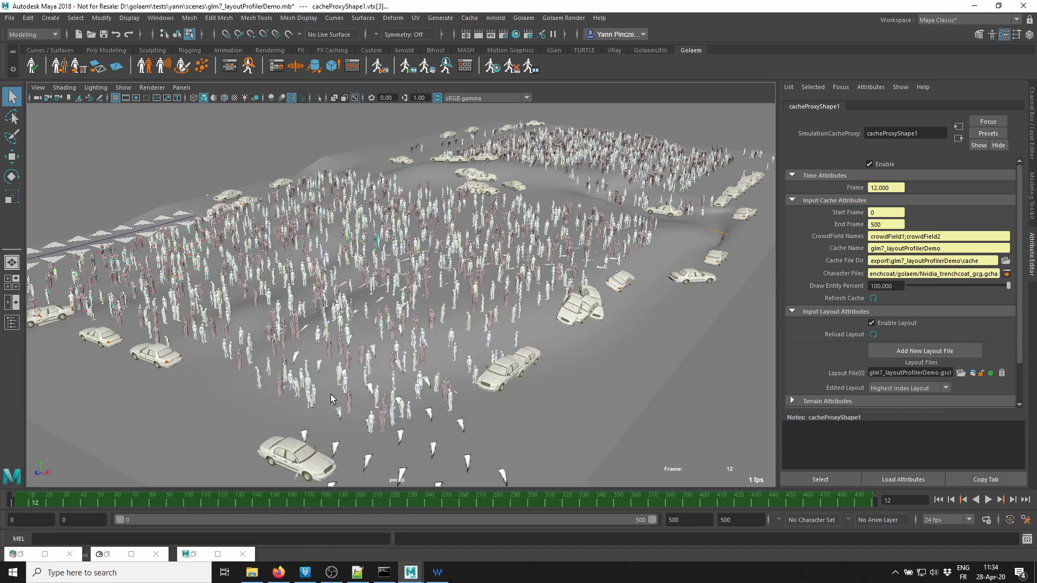
- Restore the Performance Profiler, return the scene to frame 10 and start a profiling connection
{"action": "left_click", "coordinate": [105, 554]}
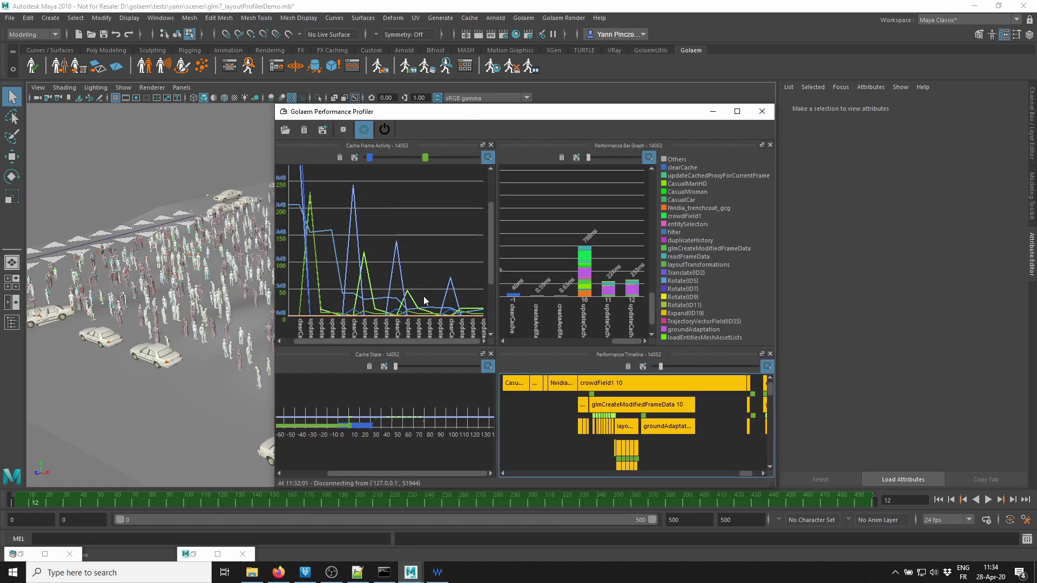
{"action": "left_click", "coordinate": [28, 503]}
{"action": "left_click", "coordinate": [384, 129]}
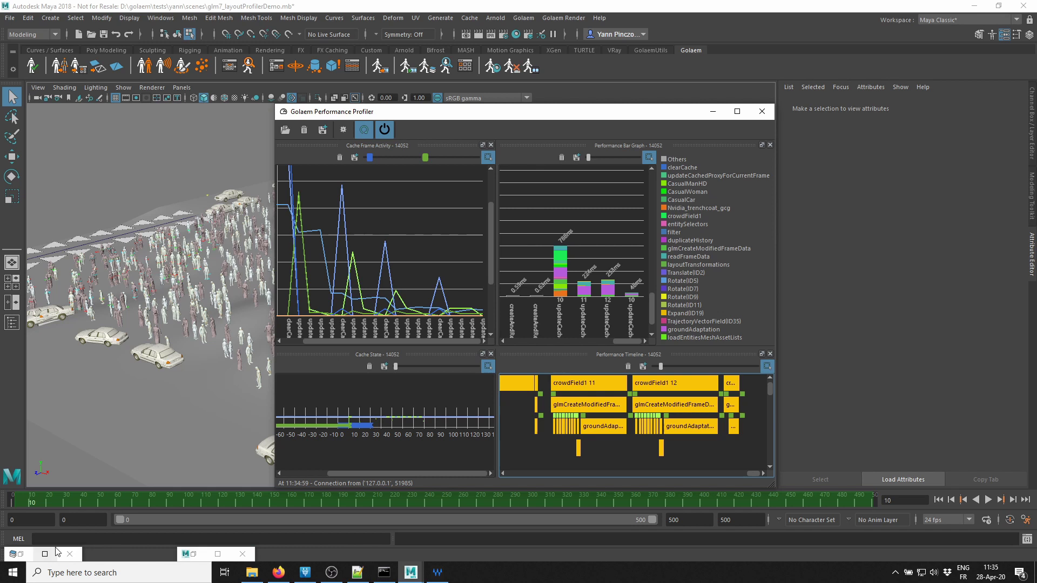
- Select cacheProxy1 from the Outliner and refresh the cache of its cacheProxyShape1 node
{"action": "left_click", "coordinate": [192, 555]}
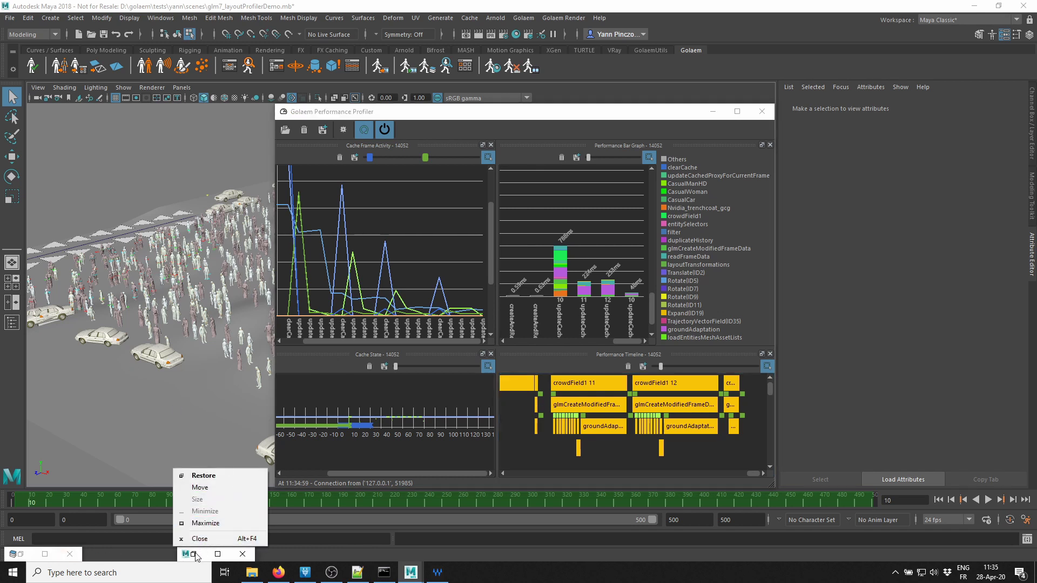
{"action": "double_click", "coordinate": [195, 556]}
{"action": "left_click", "coordinate": [76, 357]}
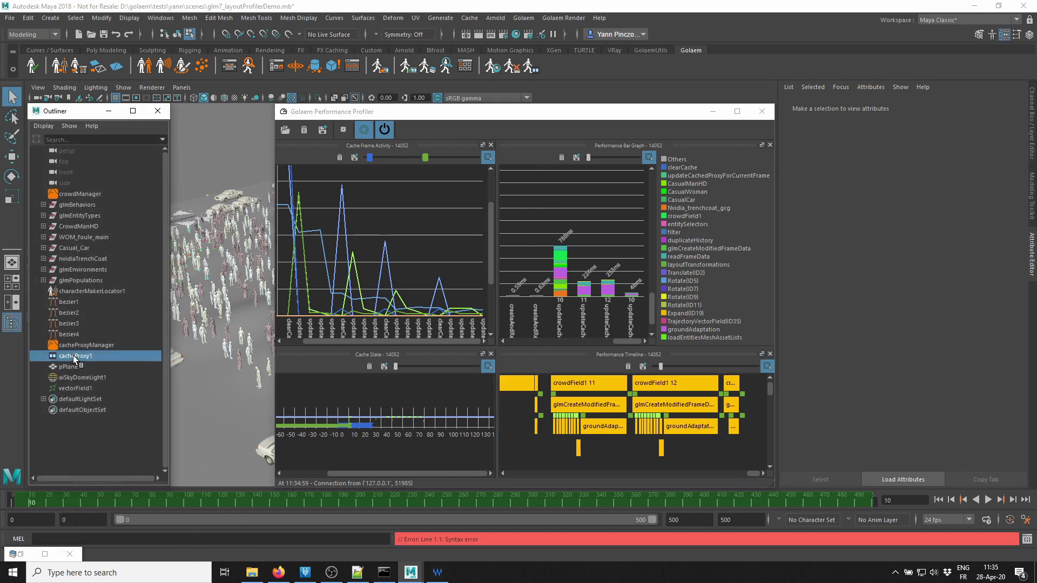
{"action": "left_click", "coordinate": [174, 118]}
{"action": "left_click", "coordinate": [869, 107]}
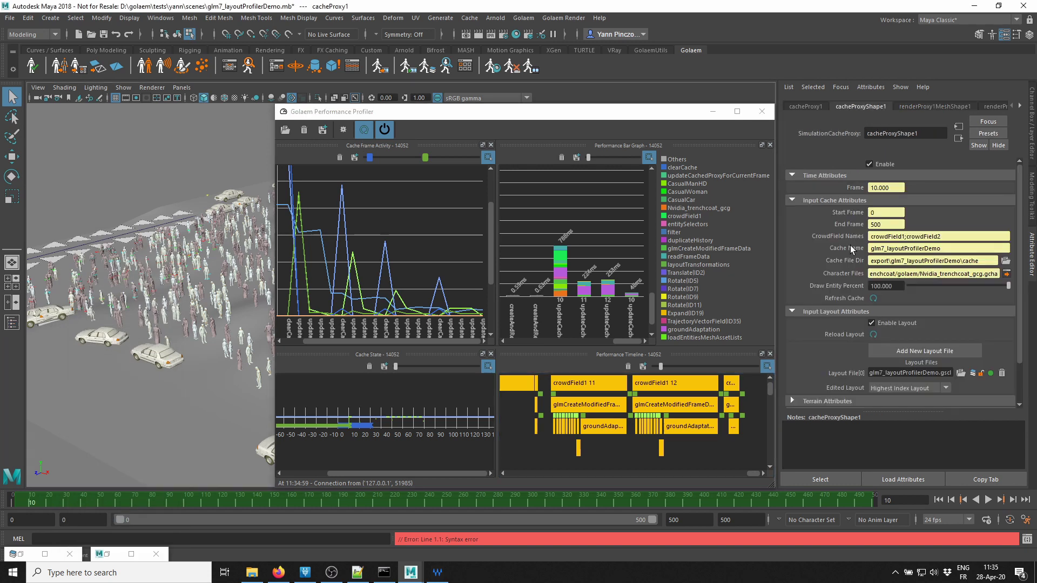
{"action": "left_click", "coordinate": [873, 298]}
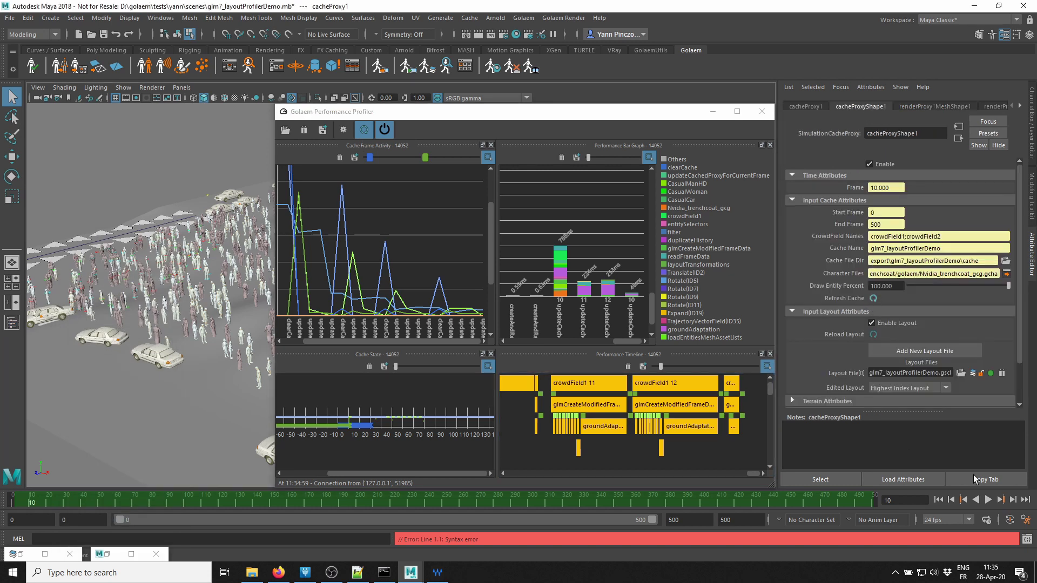
- Step the scene forward to frame 12 and stop the profiler recording
{"action": "left_click", "coordinate": [1014, 500]}
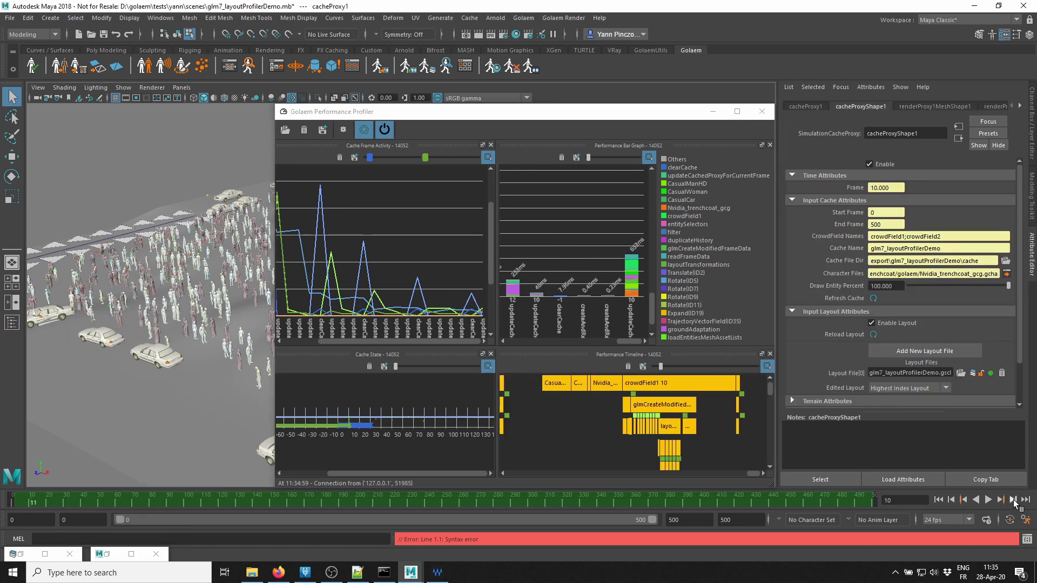
{"action": "left_click", "coordinate": [1014, 500]}
{"action": "left_click", "coordinate": [384, 130]}
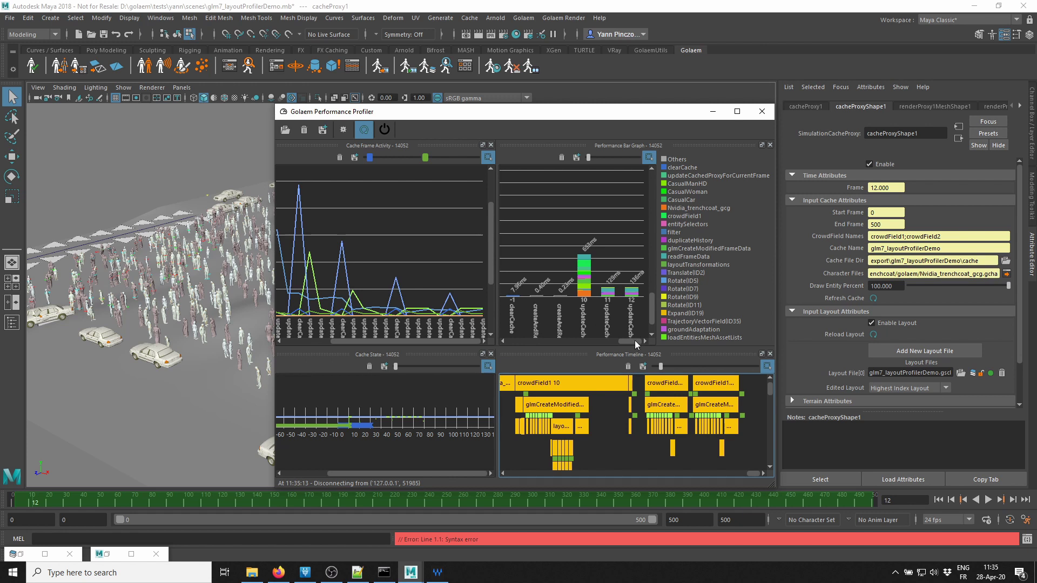
- Compare the groundAdaptation time in the frame 10 bars of the previous and new profiling runs
{"action": "left_click_drag", "start_coordinate": [634, 341], "coordinate": [614, 341]}
{"action": "mouse_move", "coordinate": [521, 278]}
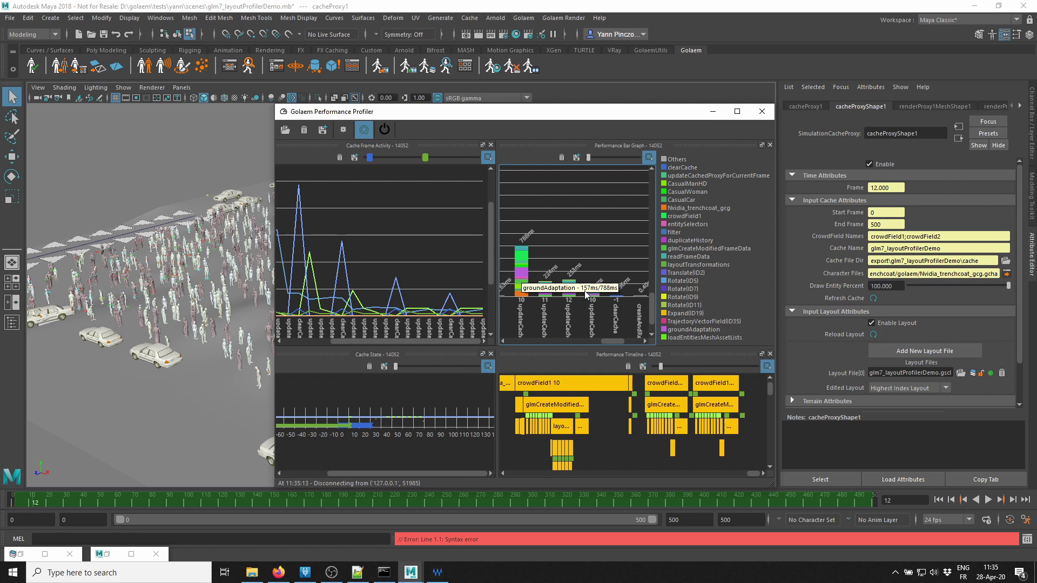
{"action": "left_click_drag", "start_coordinate": [610, 341], "coordinate": [627, 340]}
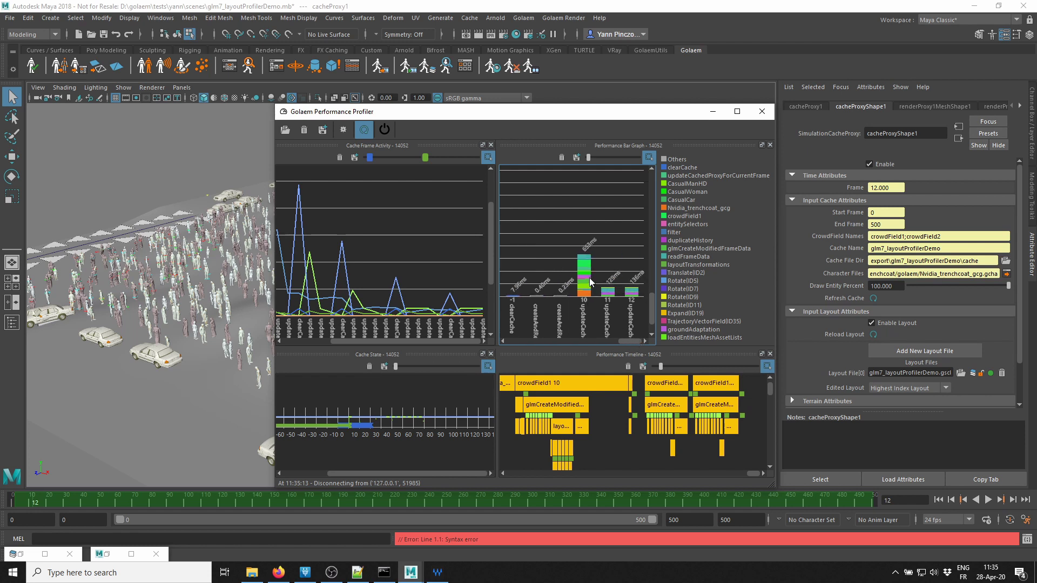
{"action": "mouse_move", "coordinate": [588, 280]}
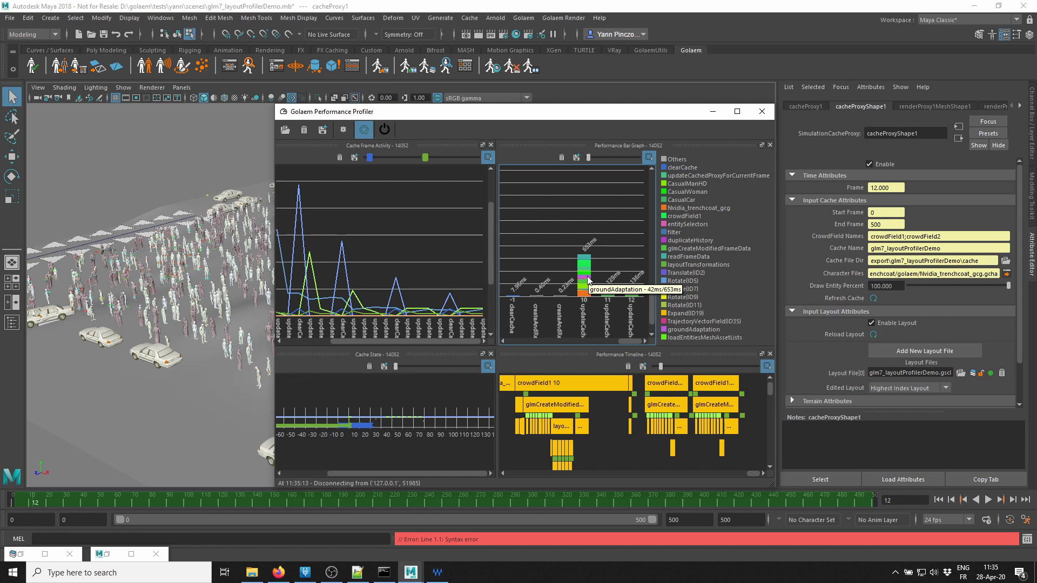